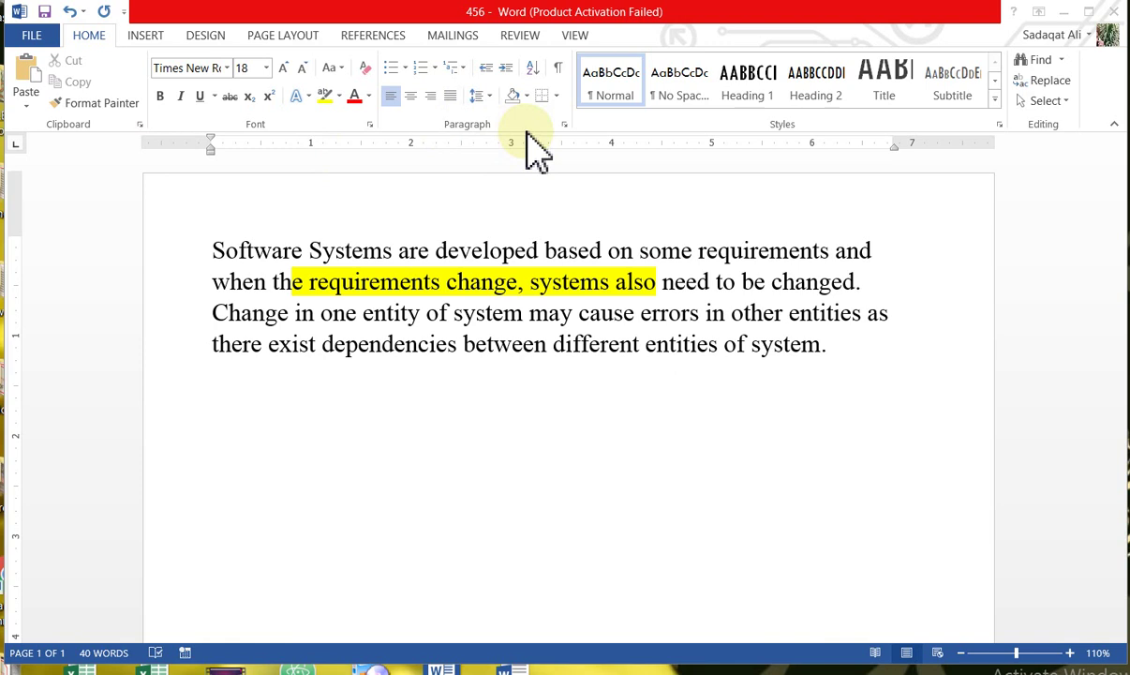
# - Select most of the paragraph by sweeping from its first word towards its end, and clear the selection
pyautogui.click(223, 246)
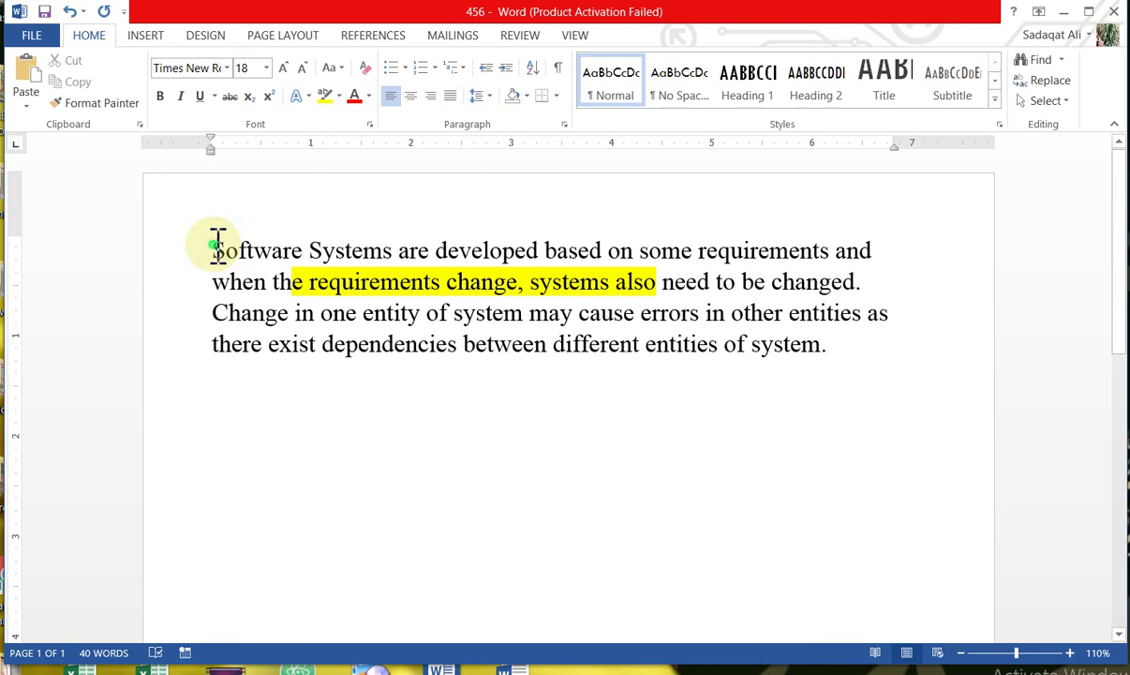
pyautogui.moveTo(217, 248); pyautogui.dragTo(606, 365)
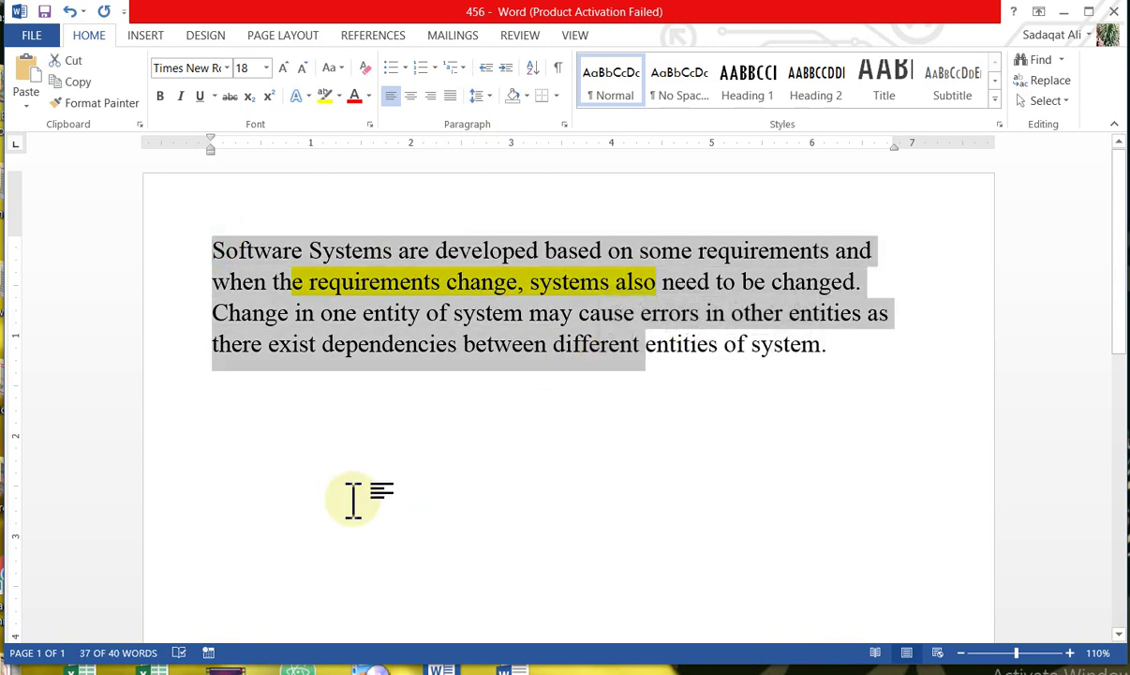
pyautogui.click(353, 497)
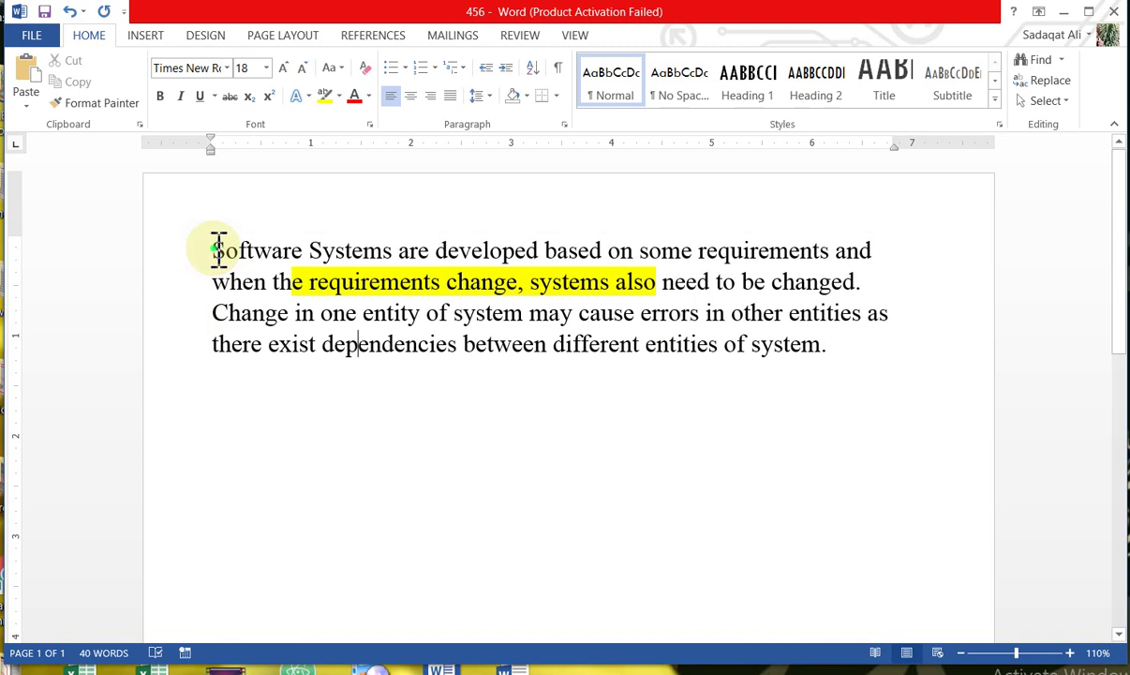
pyautogui.moveTo(217, 247); pyautogui.dragTo(446, 380)
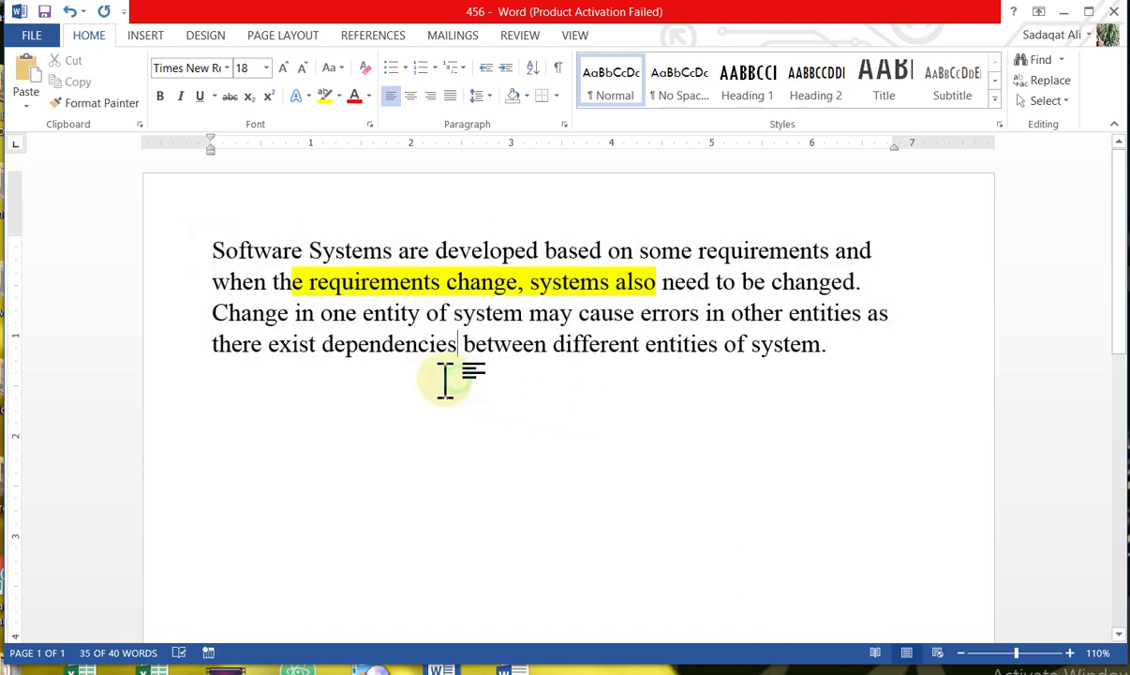
# - Extend a selection from the start of "Software" through "Change in one" in the third line, and clear it
pyautogui.click(215, 247)
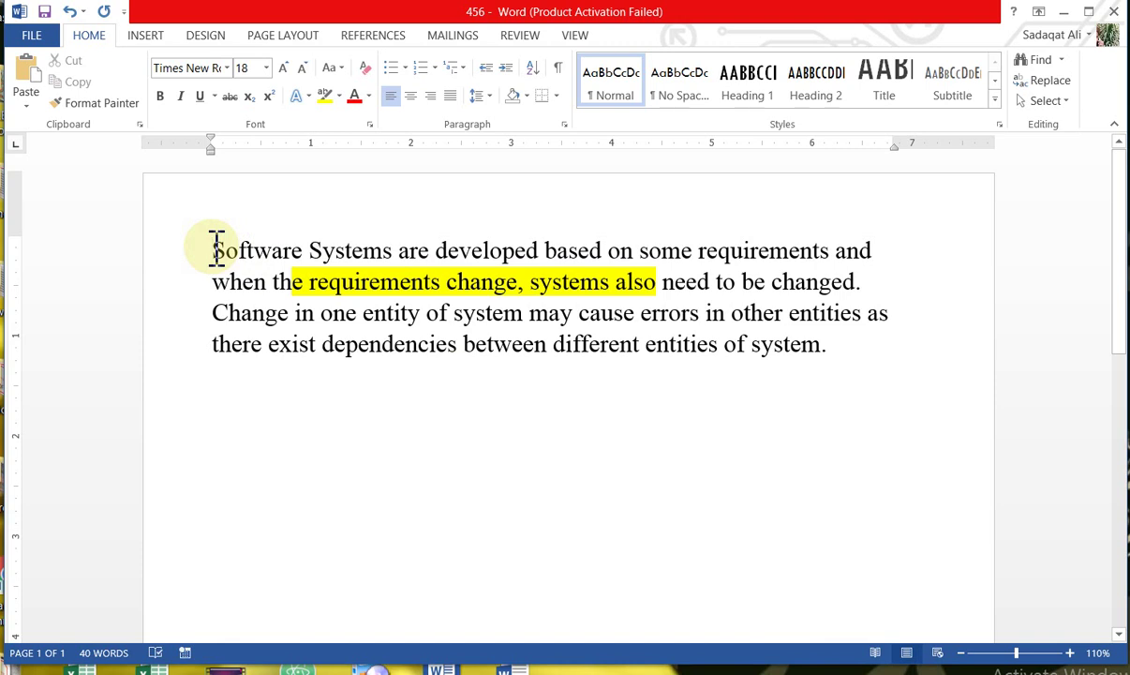
pyautogui.hotkey('shift', 'Right')
pyautogui.hotkey('shift', 'Right')
pyautogui.hotkey('shift', 'Right')
pyautogui.hotkey('shift', 'Right')
pyautogui.hotkey('shift', 'Right')
pyautogui.hotkey('shift', 'Right')
pyautogui.hotkey('shift', 'Right')
pyautogui.hotkey('shift', 'Right')
pyautogui.hotkey('shift', 'Right')
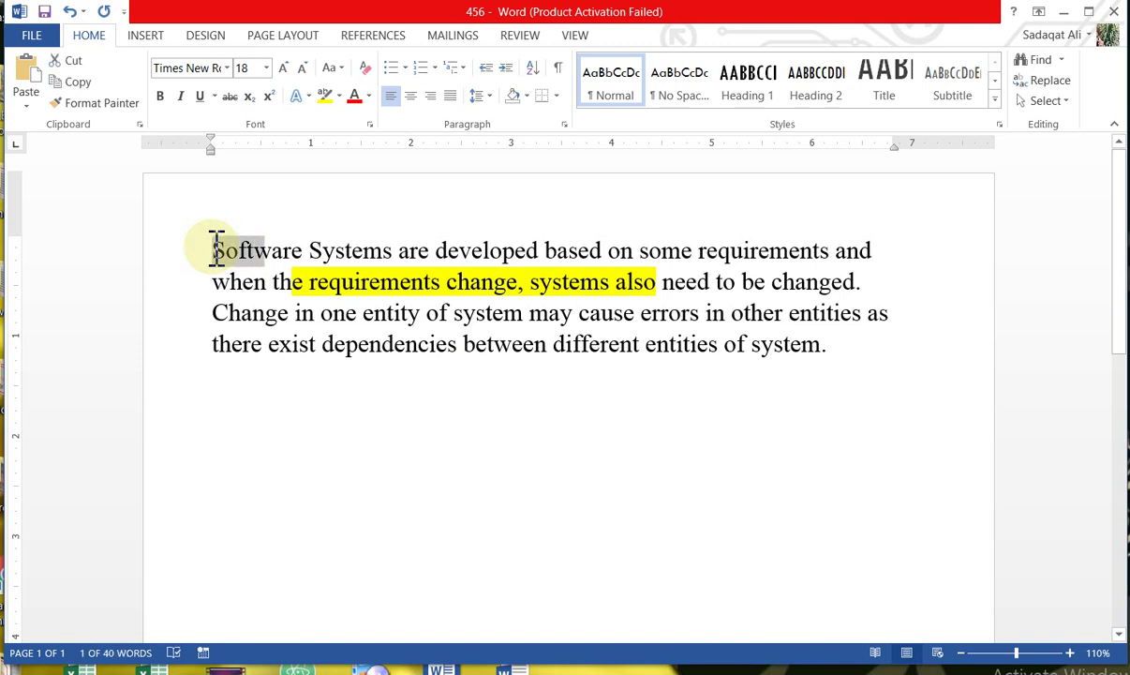
pyautogui.hotkey('shift', 'Down')
pyautogui.hotkey('shift', 'Right')
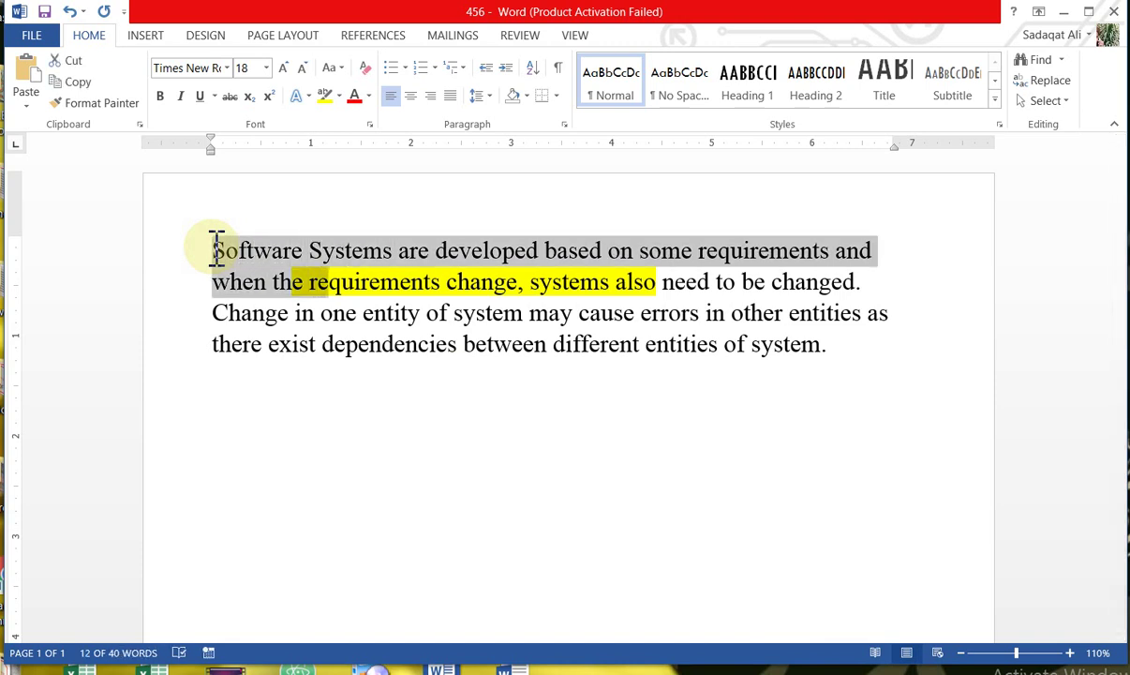
pyautogui.hotkey('shift', 'Right')
pyautogui.hotkey('shift', 'Down')
pyautogui.hotkey('shift', 'Right')
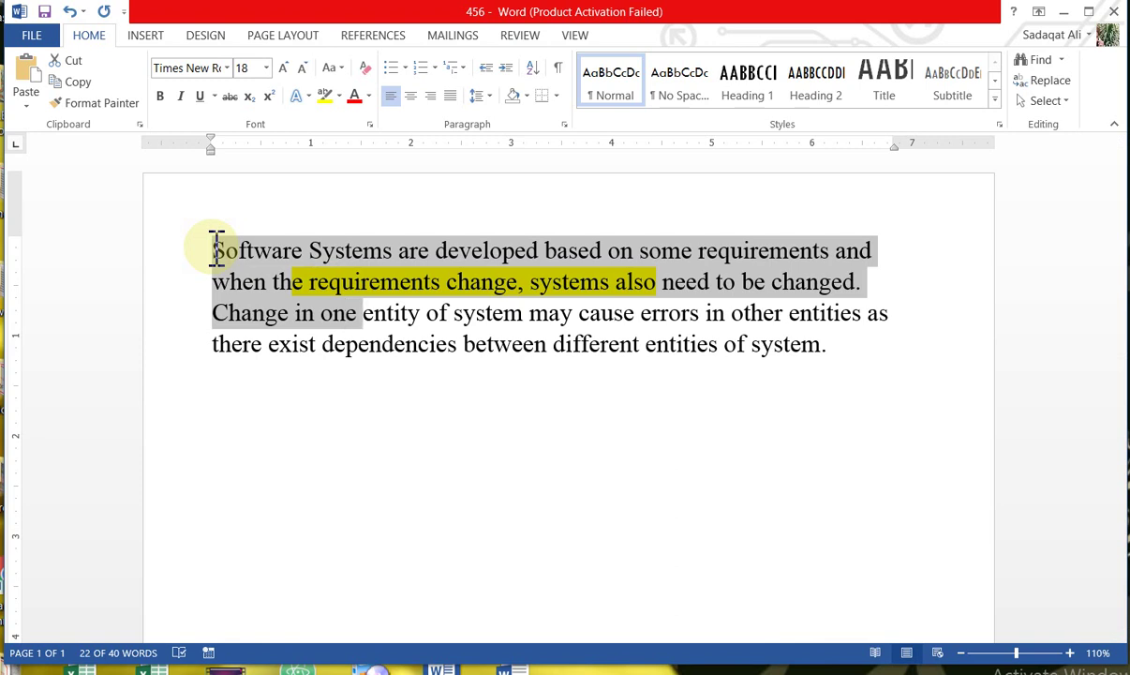
pyautogui.click(358, 347)
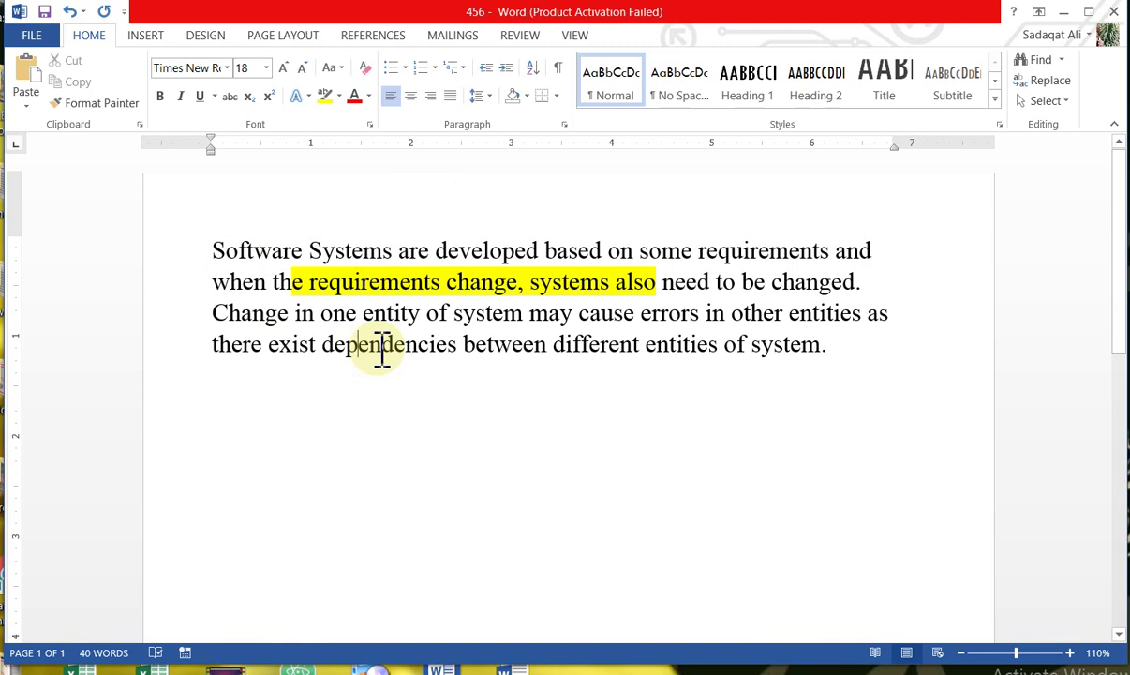
# - Copy the document's entire text and start a new line after the final sentence
pyautogui.hotkey('ctrl', 'a')
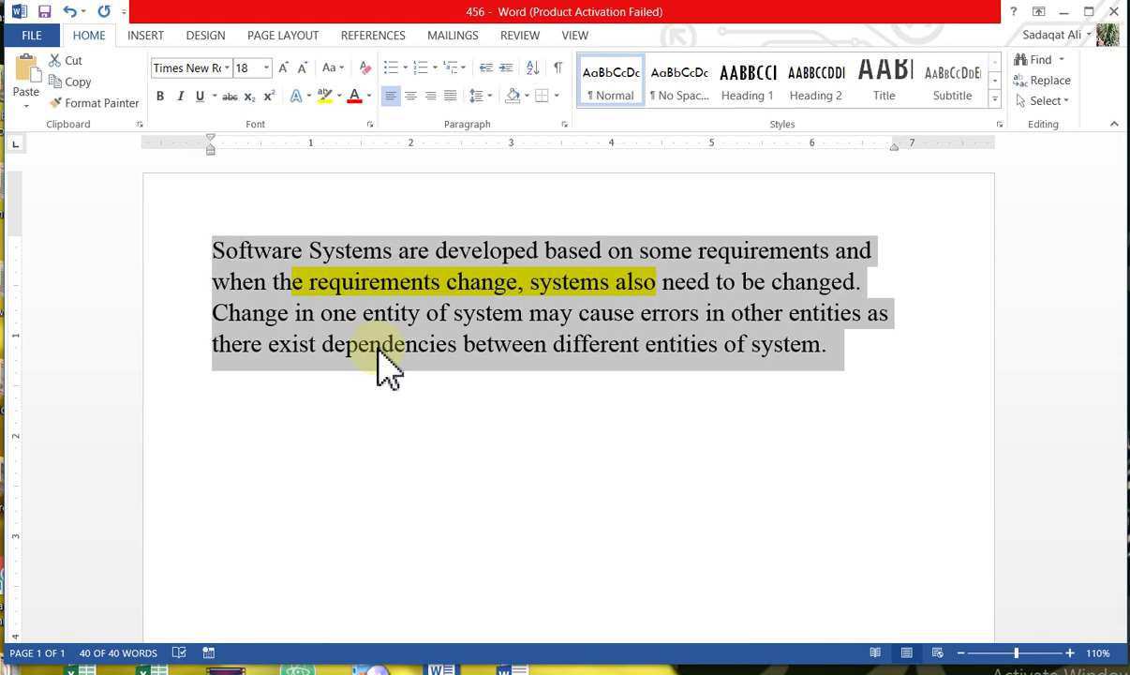
pyautogui.click(75, 104)
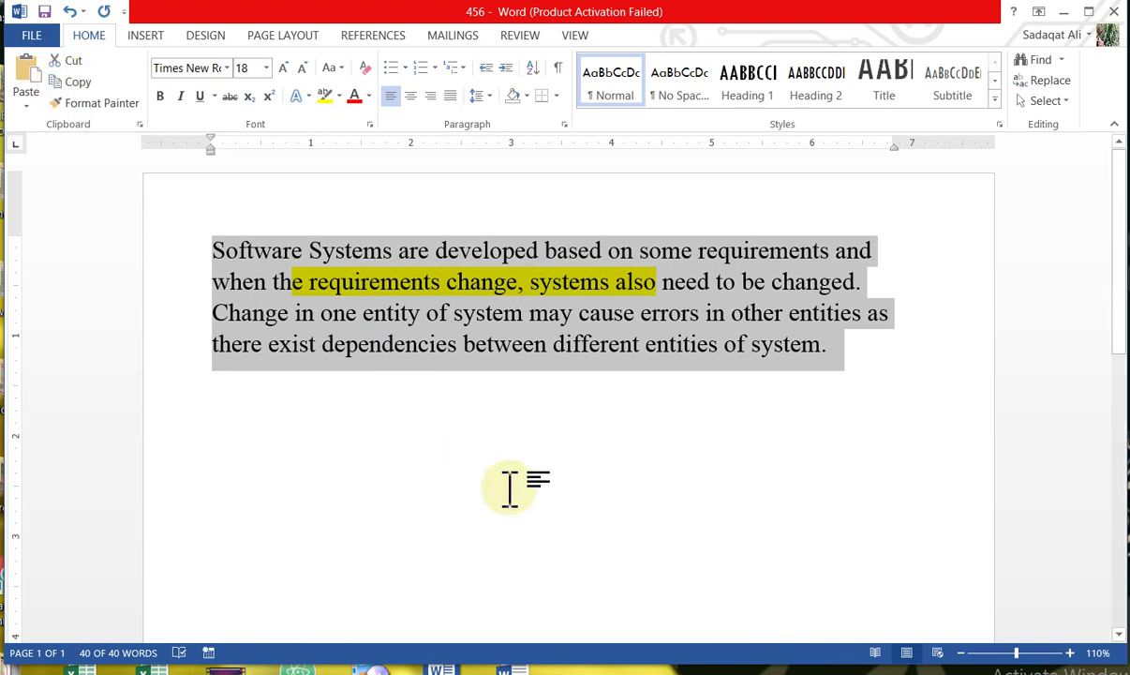
pyautogui.click(507, 488)
pyautogui.click(850, 347)
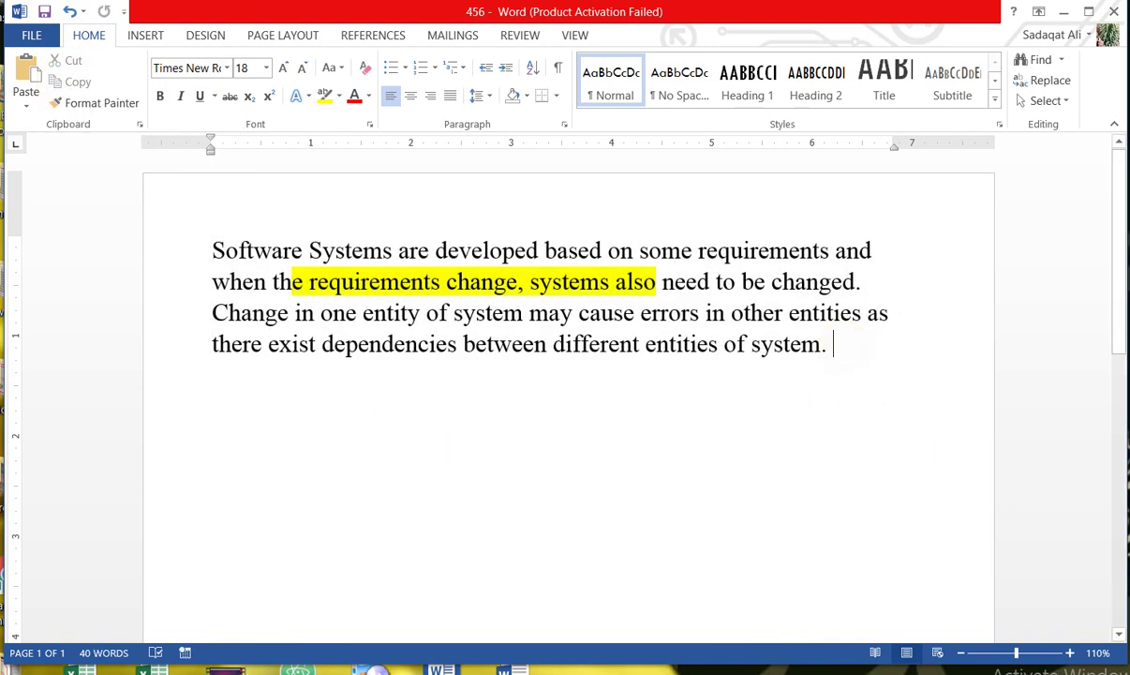
pyautogui.press('Return')
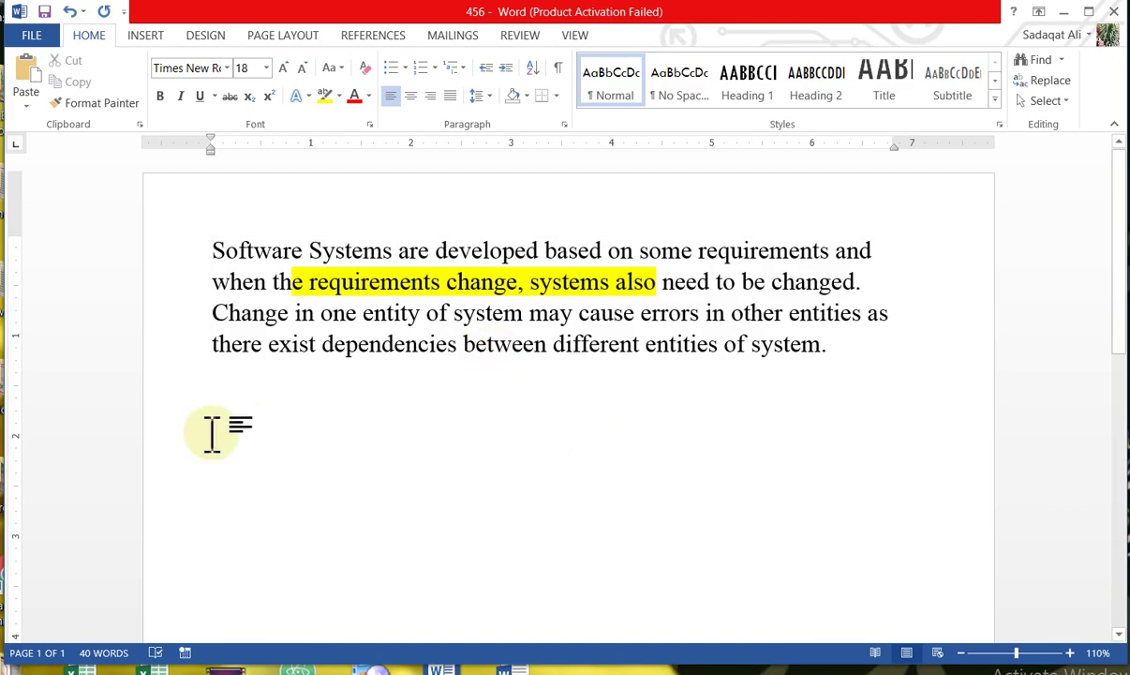
# - Paste the copied paragraph repeatedly below the original until the document spans five pages
pyautogui.click(28, 85)
pyautogui.click(28, 85)
pyautogui.click(28, 84)
pyautogui.click(29, 85)
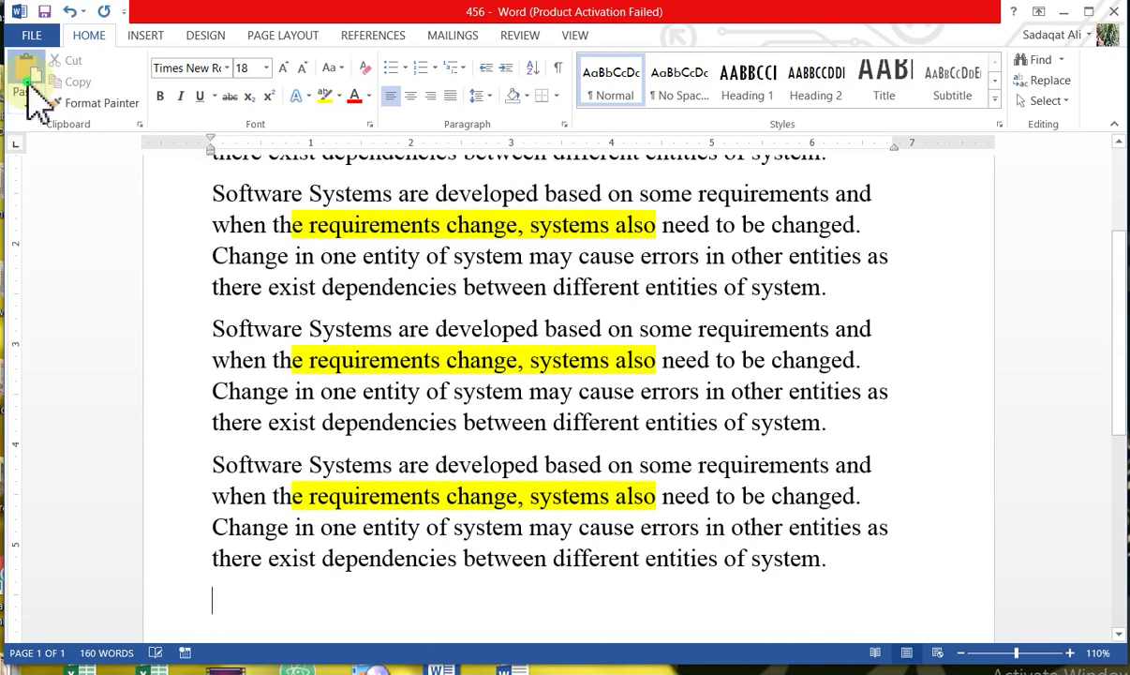
pyautogui.click(29, 85)
pyautogui.click(28, 84)
pyautogui.click(29, 84)
pyautogui.click(28, 84)
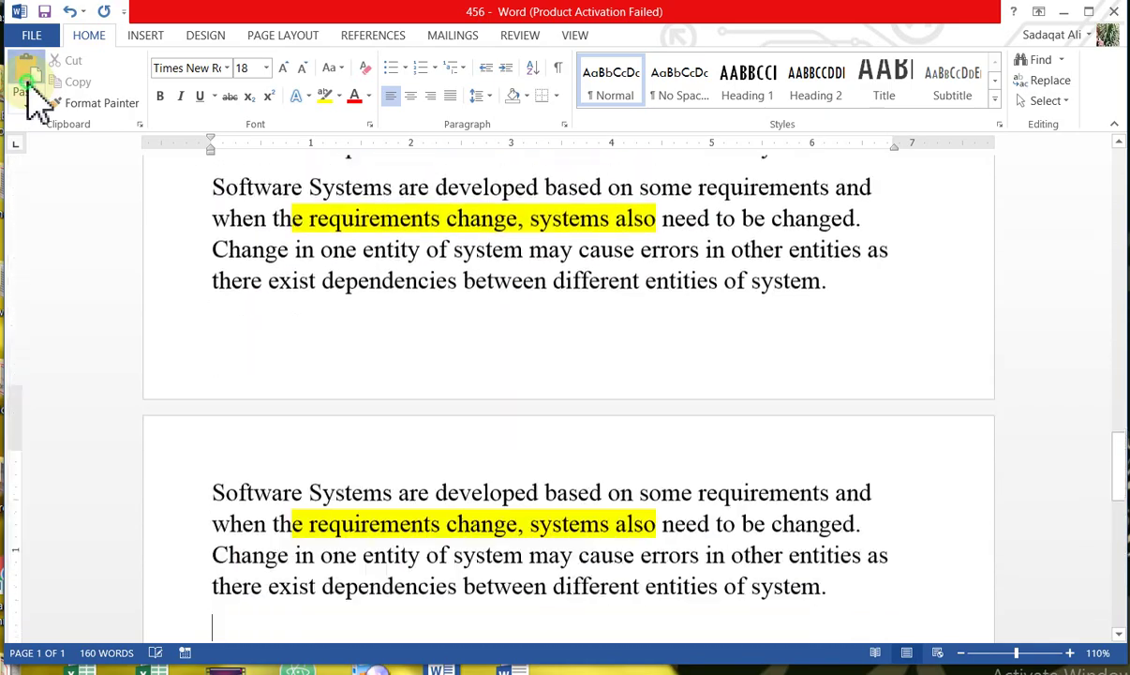
pyautogui.click(28, 84)
pyautogui.click(28, 84)
pyautogui.click(28, 84)
pyautogui.click(29, 84)
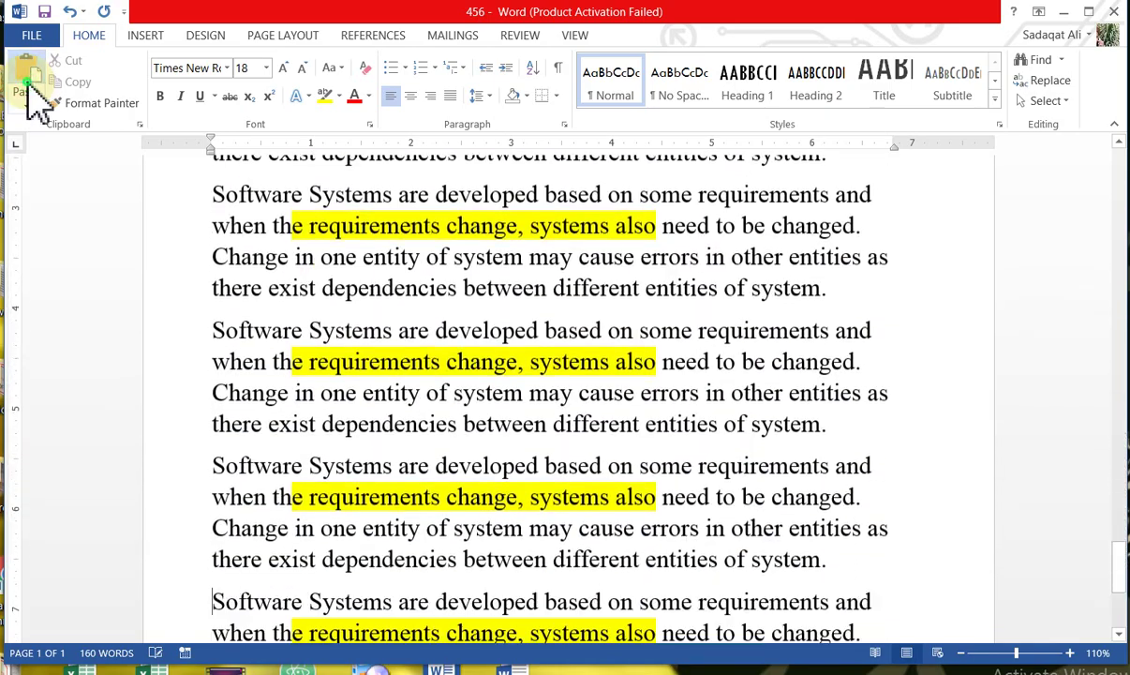
pyautogui.click(28, 85)
pyautogui.click(28, 85)
pyautogui.click(647, 421)
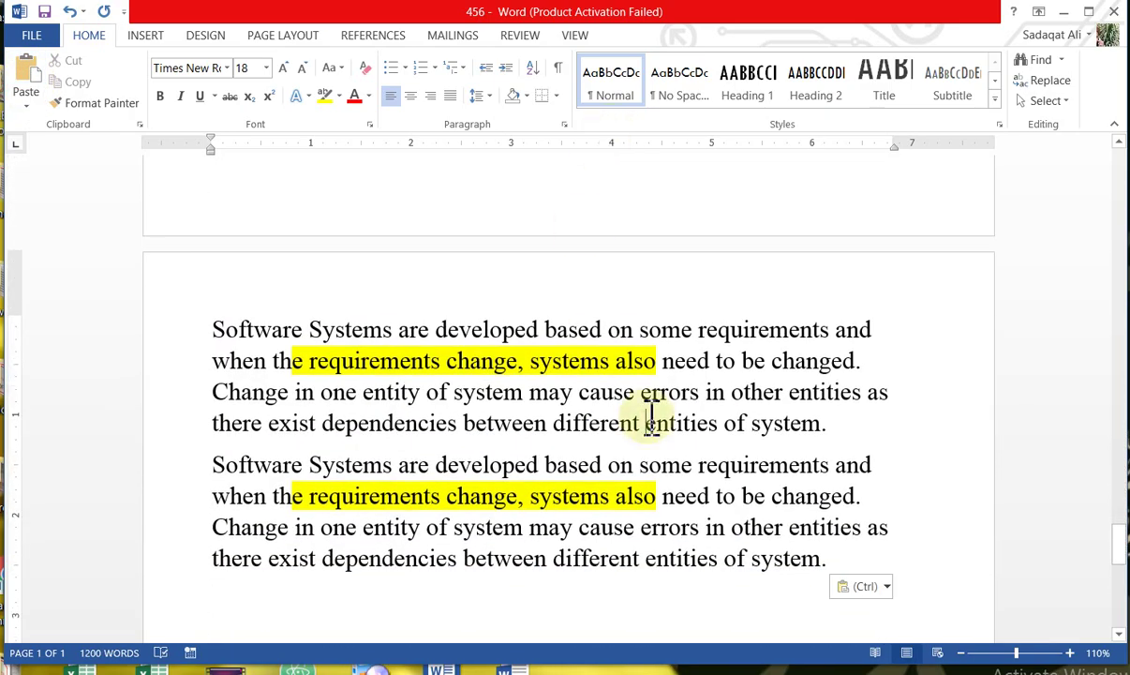
# - Return to the beginning of the document and centre-align the first paragraph
pyautogui.moveTo(1122, 542); pyautogui.dragTo(1073, 113)
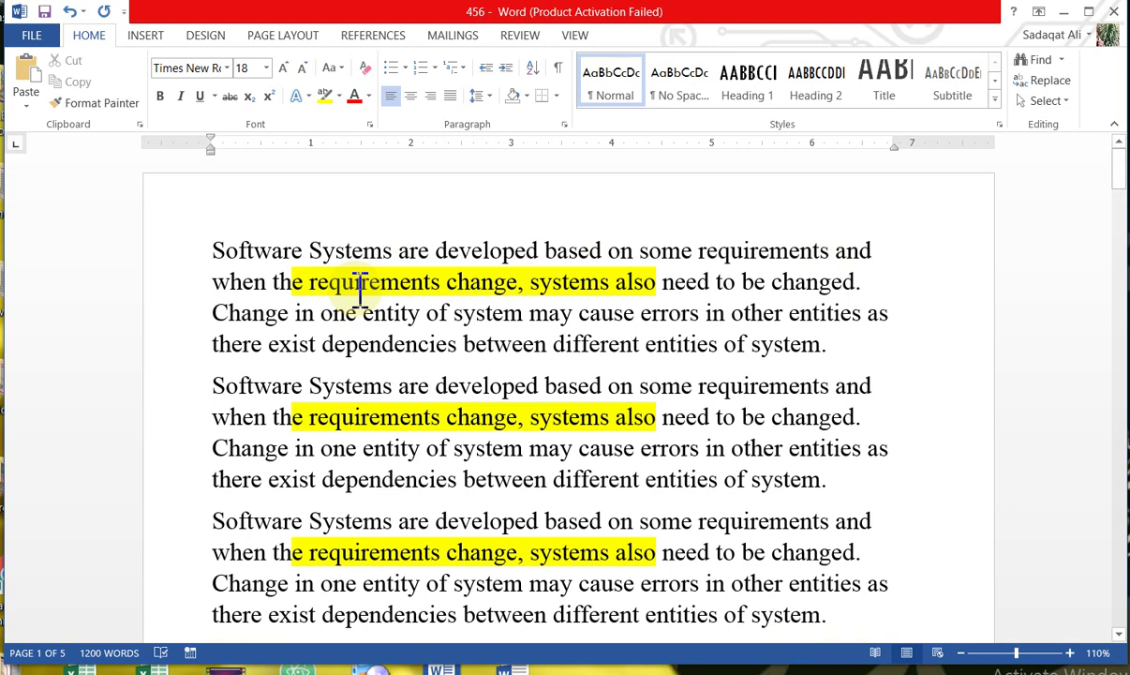
pyautogui.hotkey('ctrl', 'v')
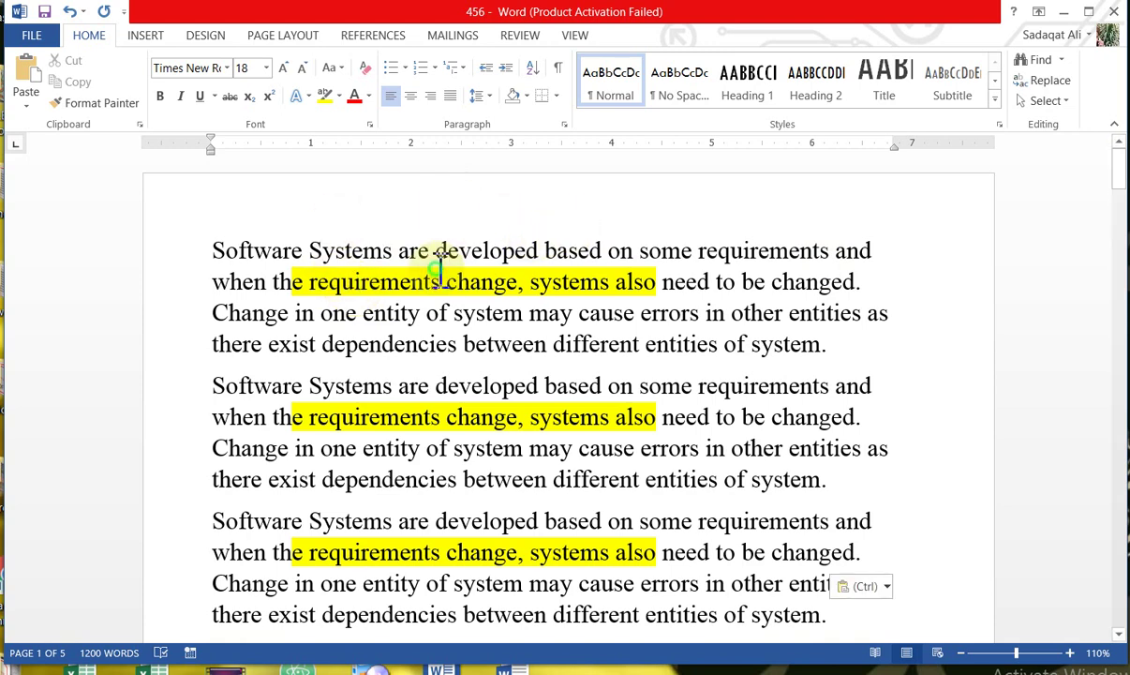
pyautogui.click(438, 252)
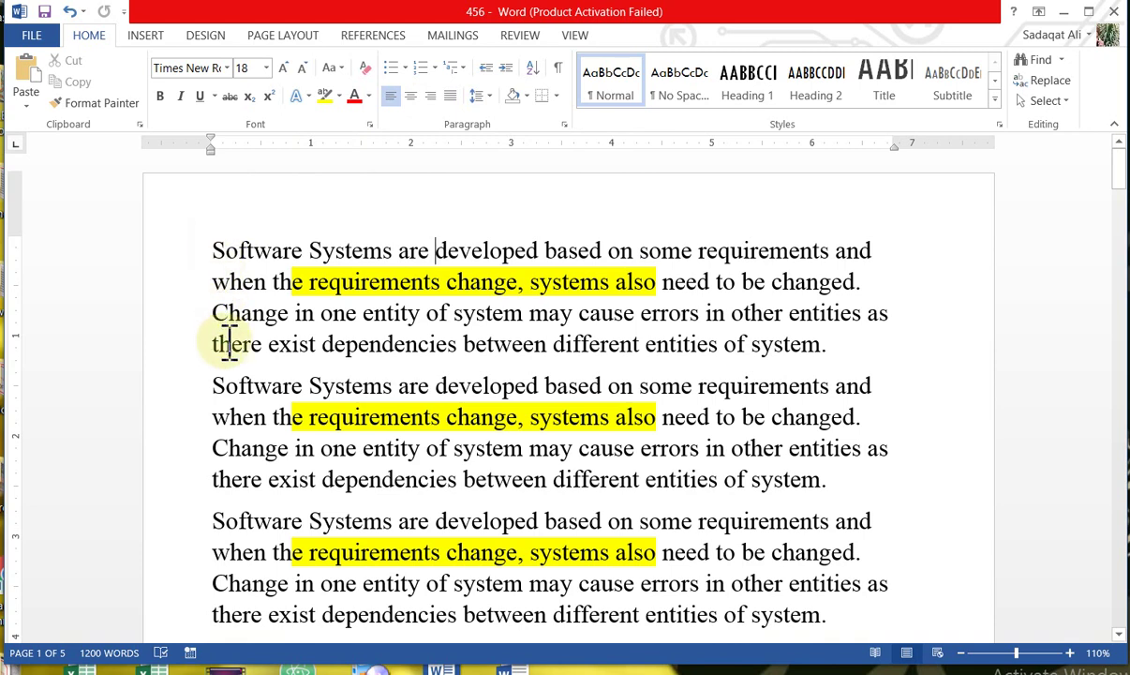
pyautogui.click(390, 103)
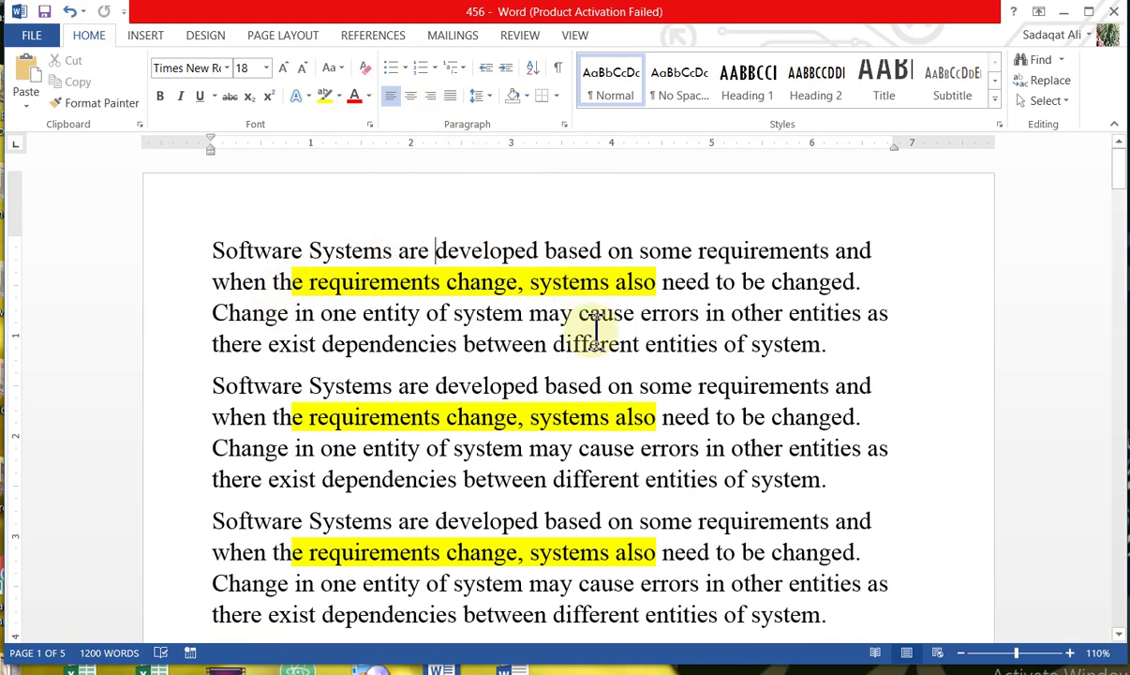
pyautogui.click(487, 313)
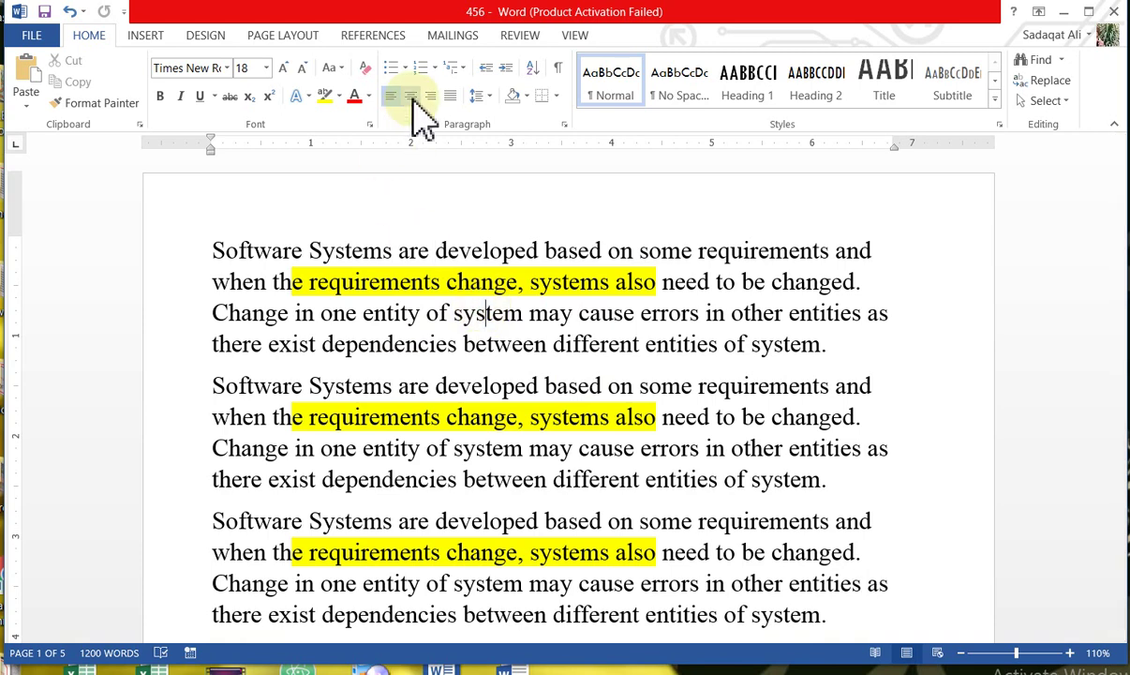
pyautogui.click(411, 96)
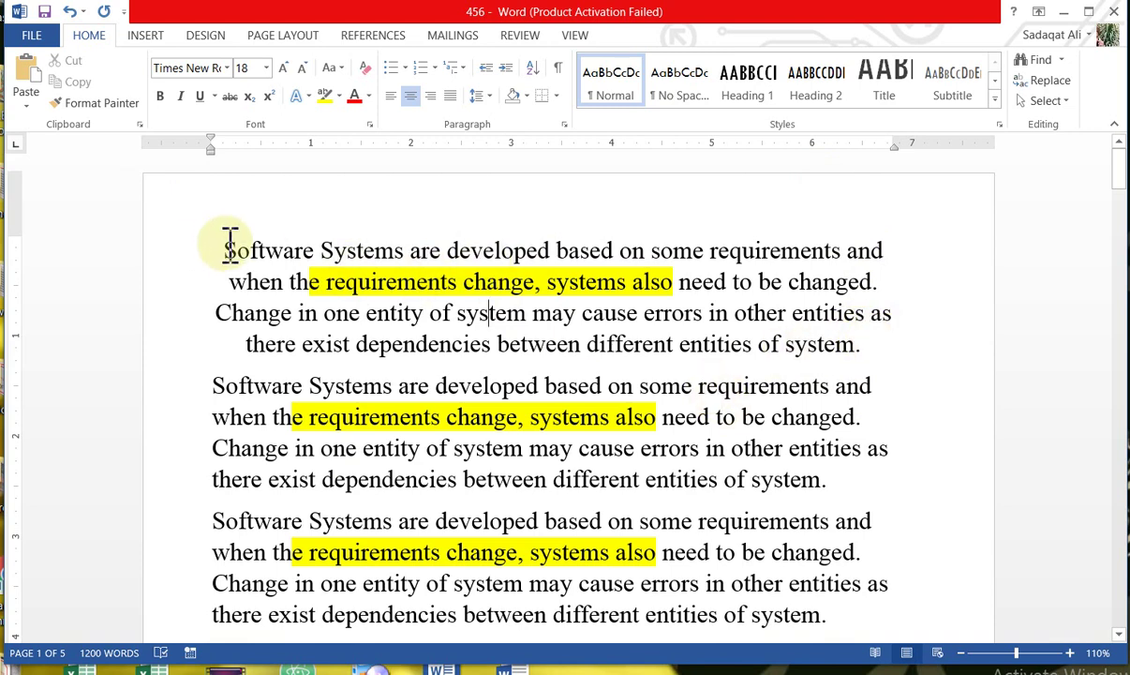
# - Break the centred paragraph after "sys" and again before "entities as there exist dependencies"
pyautogui.press('Return')
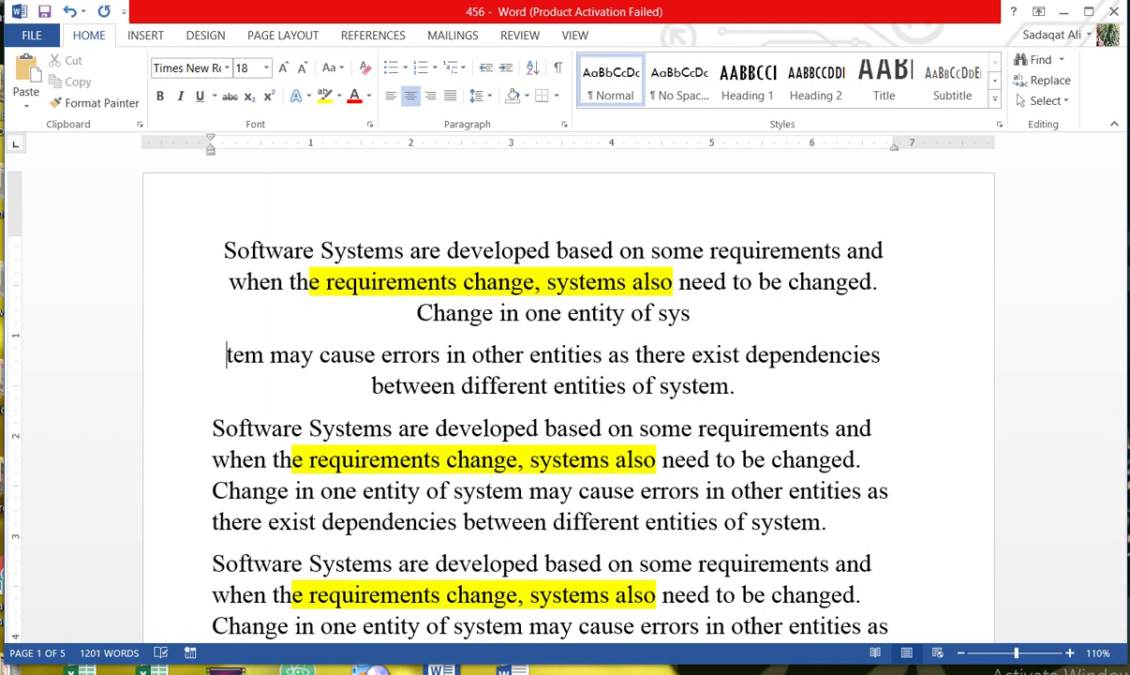
pyautogui.click(530, 354)
pyautogui.press('Return')
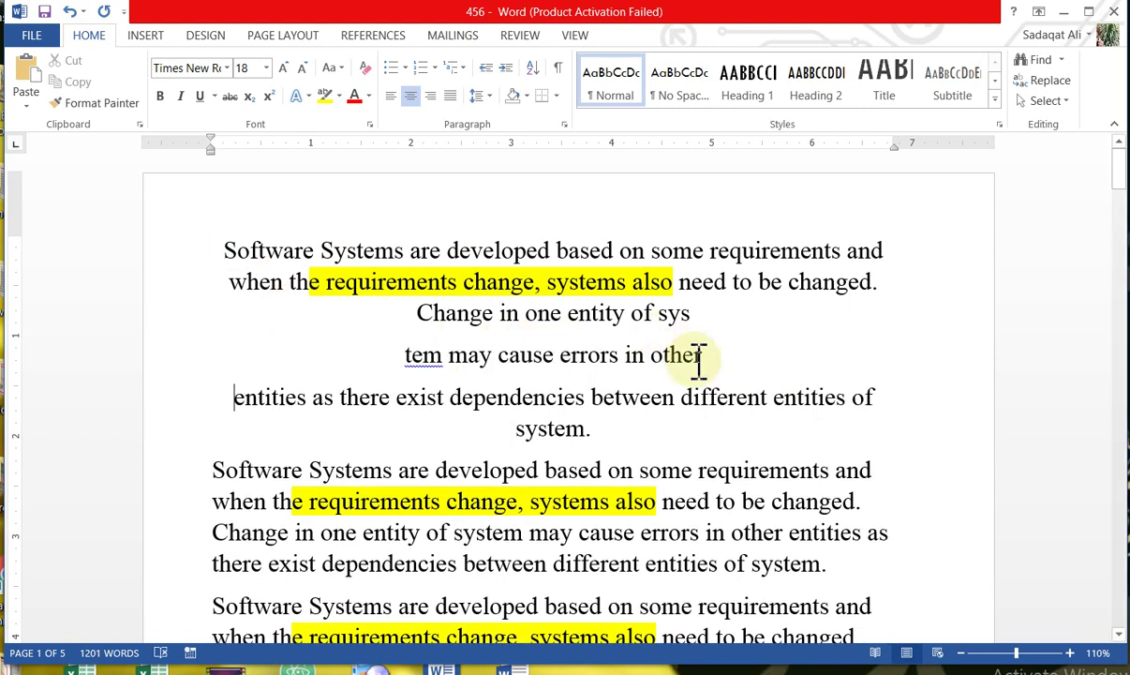
pyautogui.press('BackSpace')
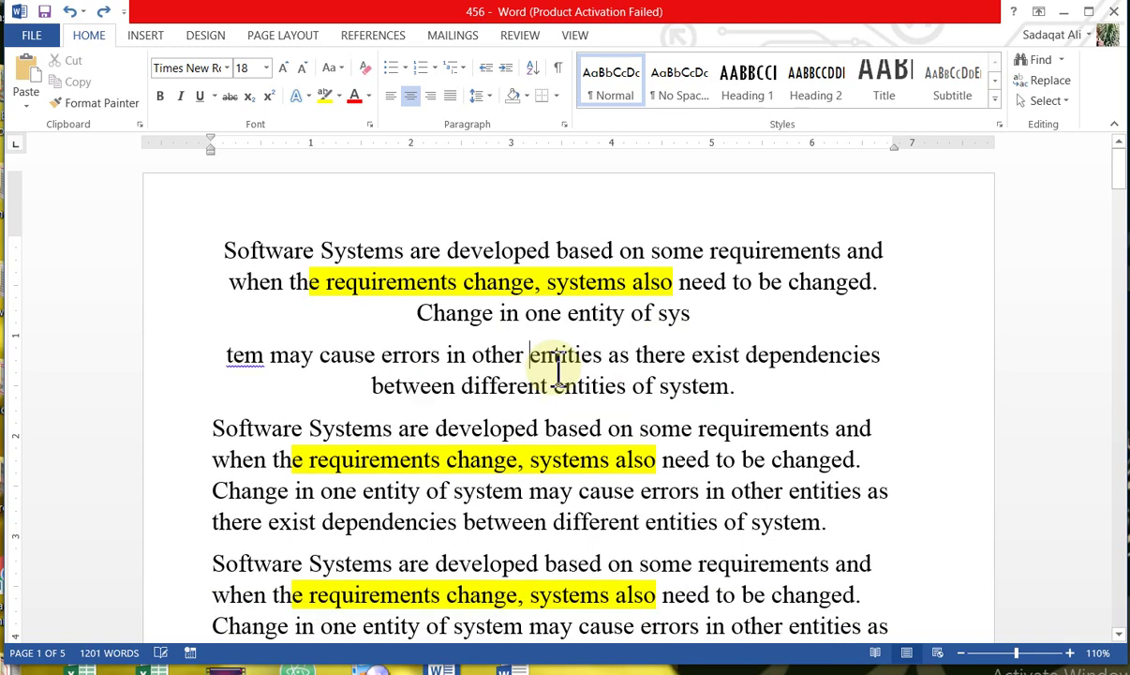
pyautogui.press('Return')
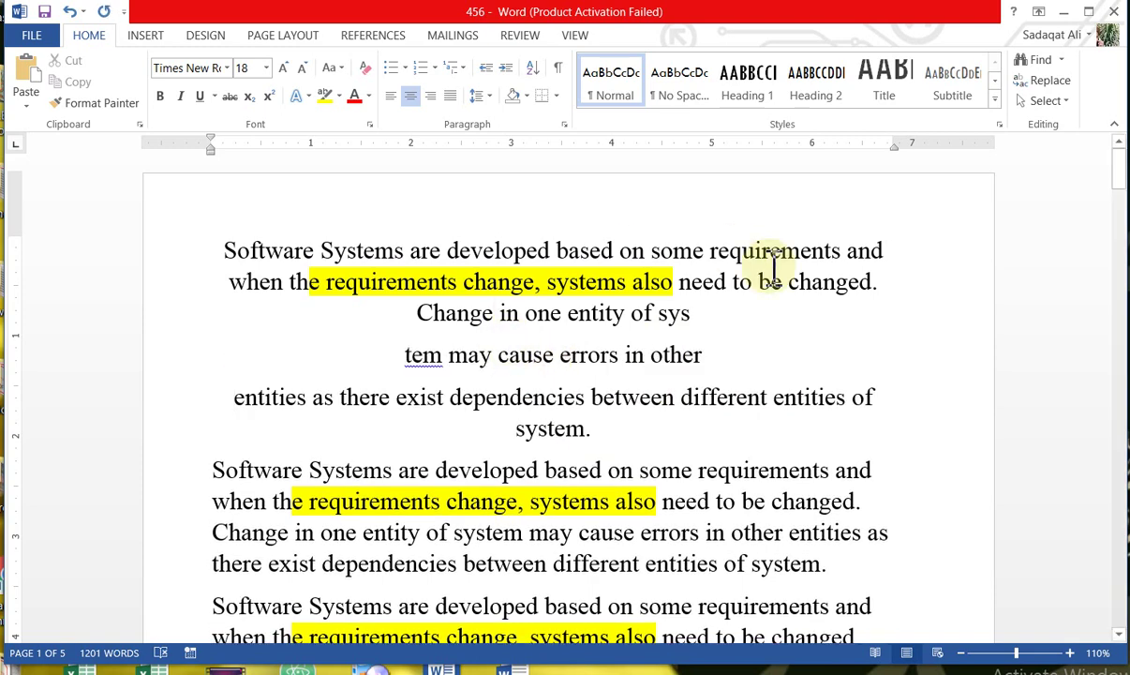
# - Rejoin the split word "system" and break the paragraph before "may cause errors in other" instead
pyautogui.click(408, 356)
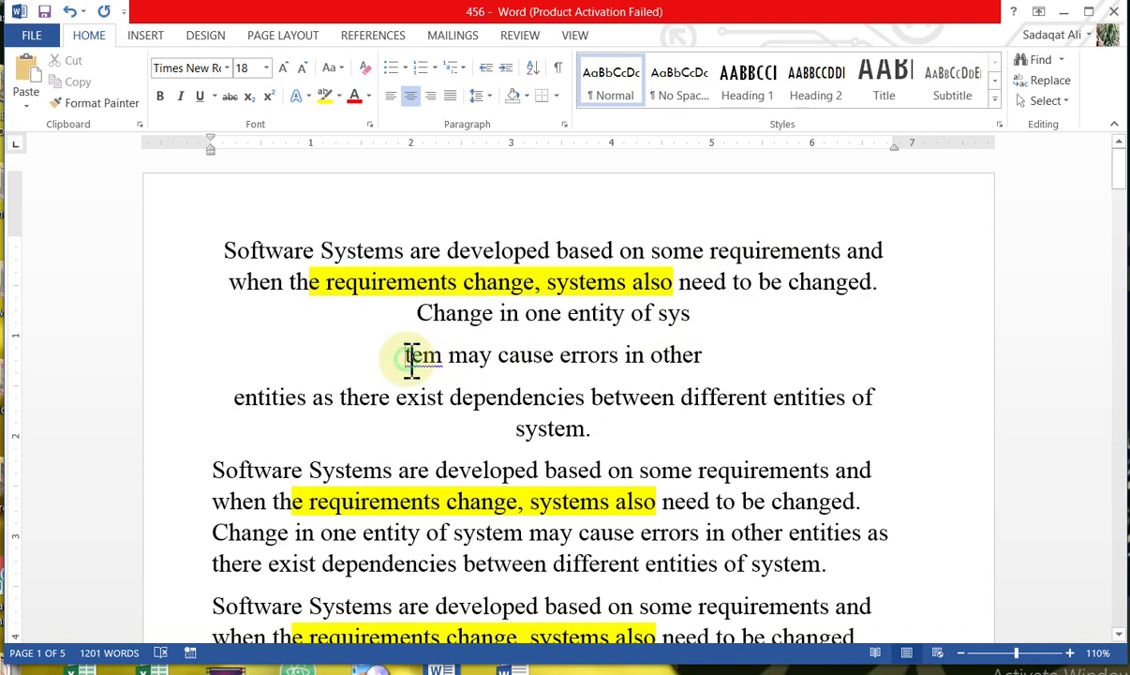
pyautogui.hotkey('ctrl', 'l')
pyautogui.press('BackSpace')
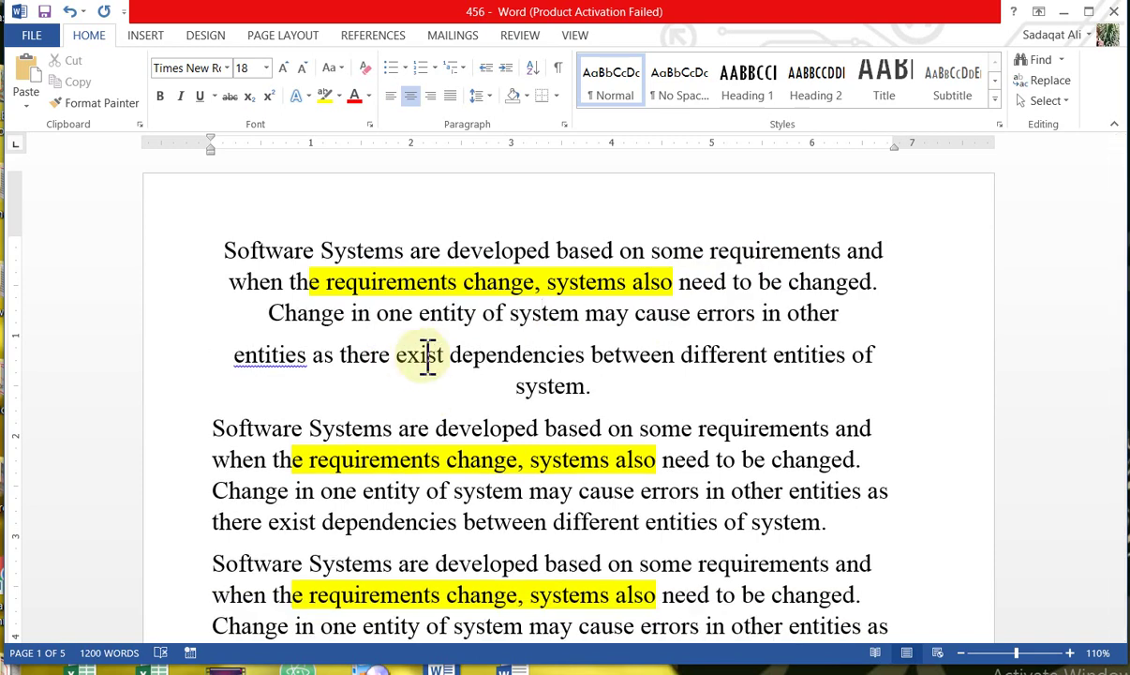
pyautogui.click(589, 312)
pyautogui.press('Return')
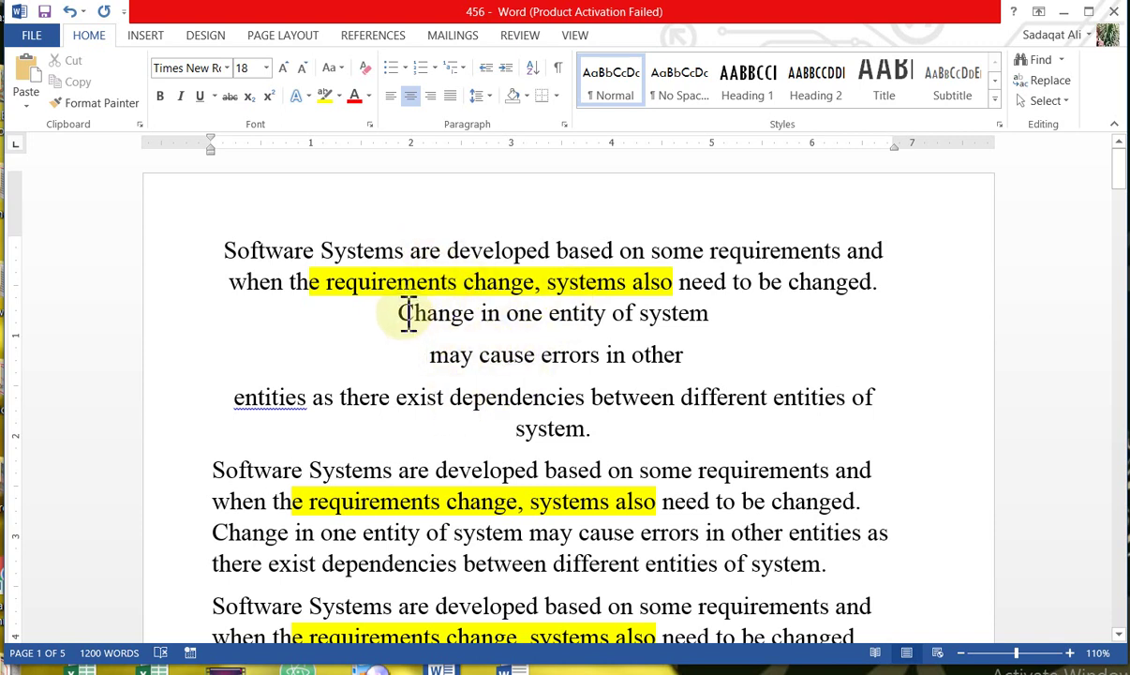
# - Try left alignment on the paragraphs containing "Change in one entity of system" and "may cause errors in other", and right-align both
pyautogui.moveTo(403, 313); pyautogui.dragTo(699, 366)
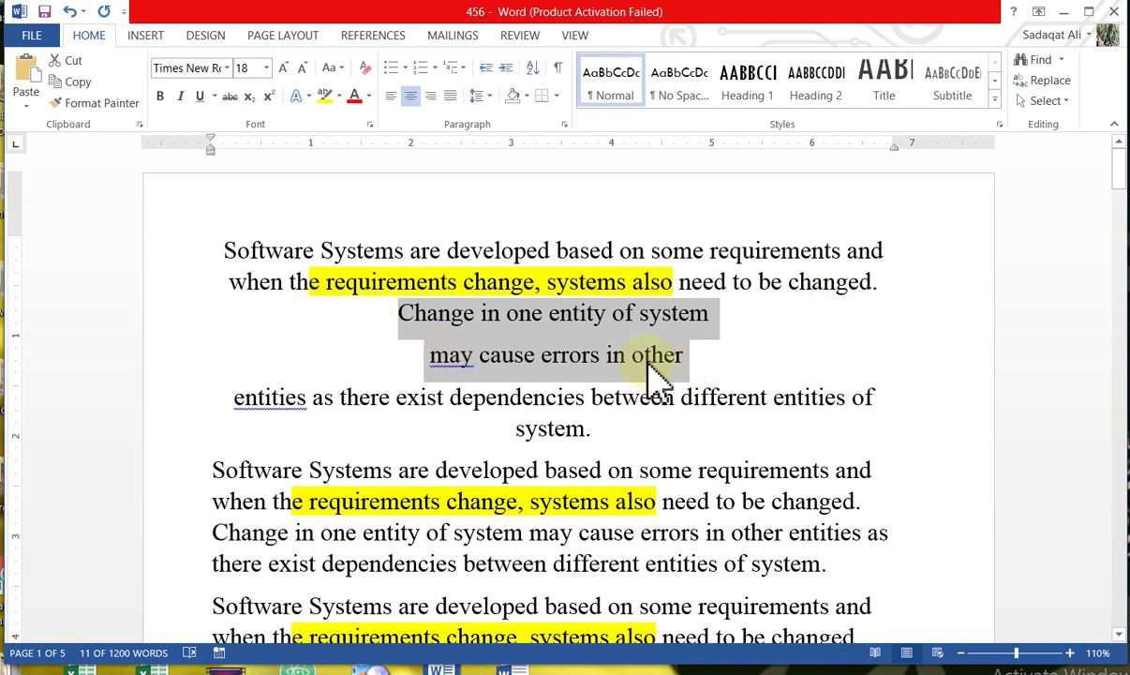
pyautogui.click(390, 97)
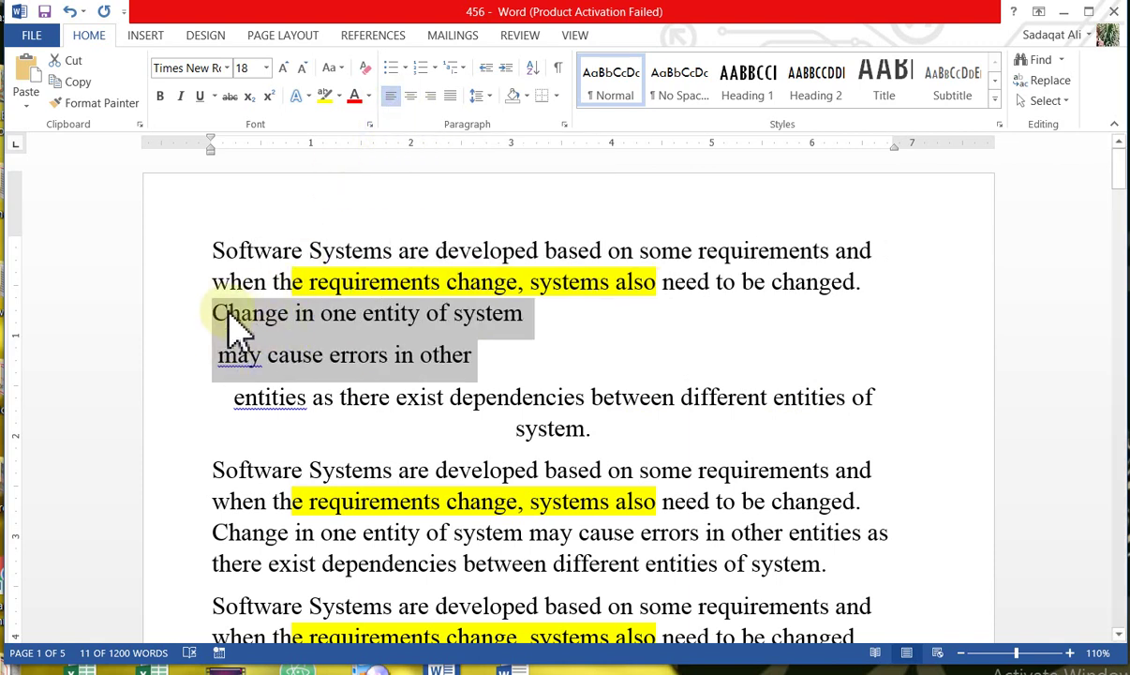
pyautogui.click(430, 97)
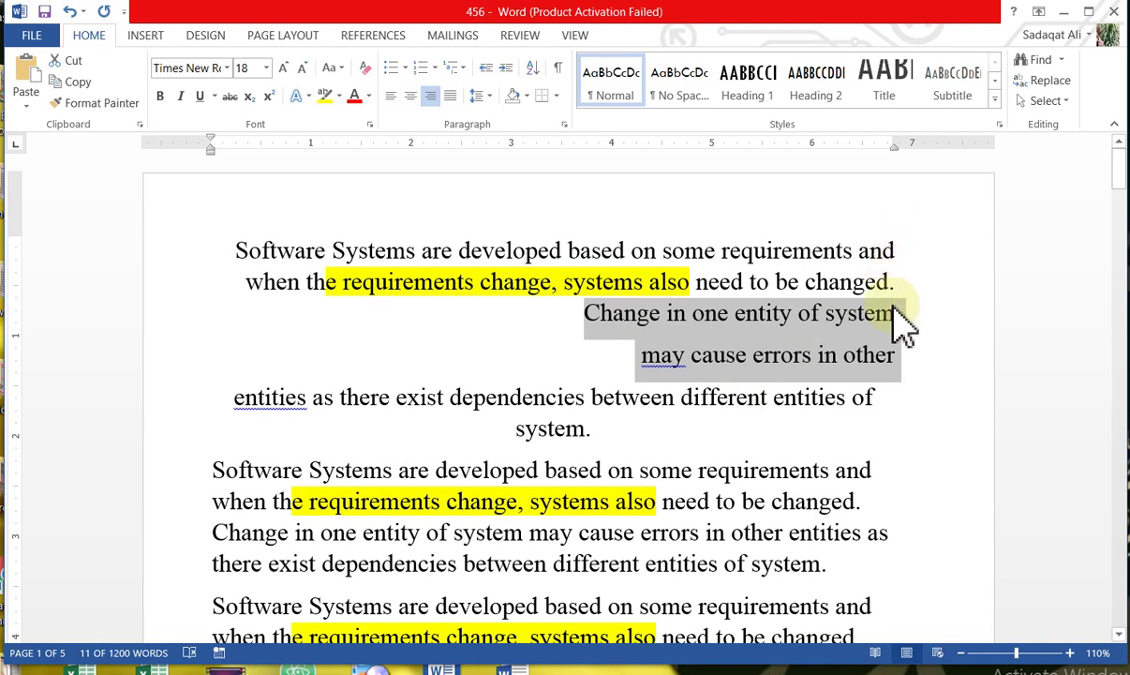
# - Left-align only the line "may cause errors in other"
pyautogui.click(889, 386)
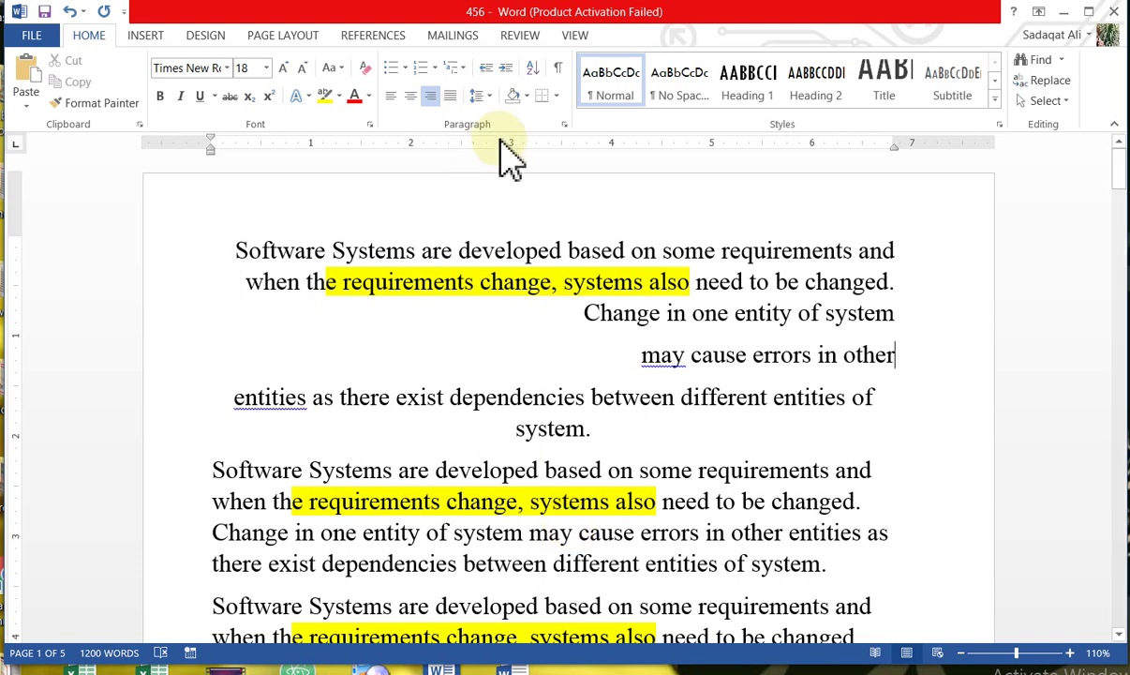
pyautogui.click(390, 98)
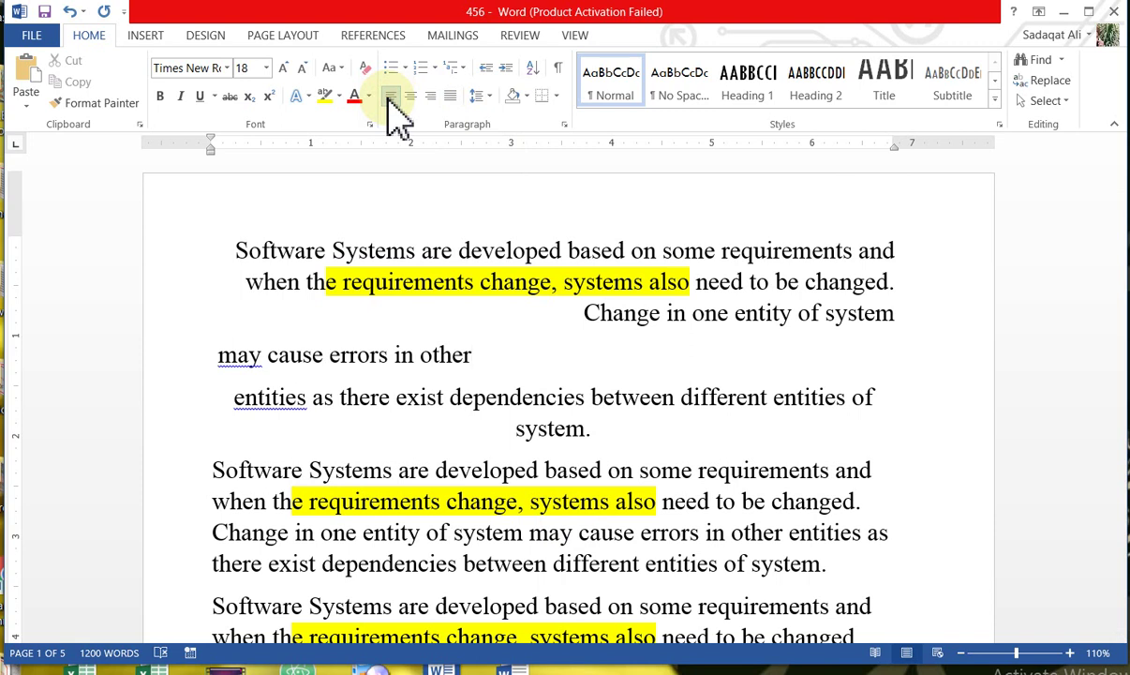
# - Undo the alignment changes and paragraph breaks in the opening text until it is a single centred paragraph again
pyautogui.click(453, 97)
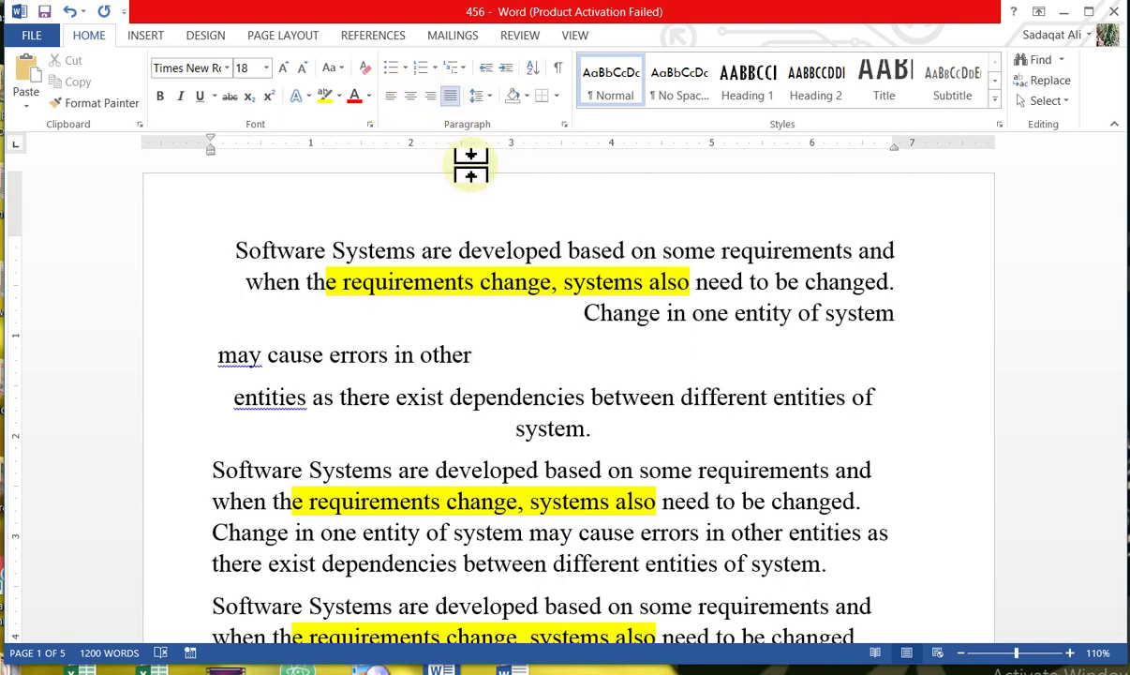
pyautogui.hotkey('ctrl', 'r')
pyautogui.keyDown('shift'); pyautogui.click(590, 325); pyautogui.keyUp('shift')
pyautogui.hotkey('ctrl', 'l')
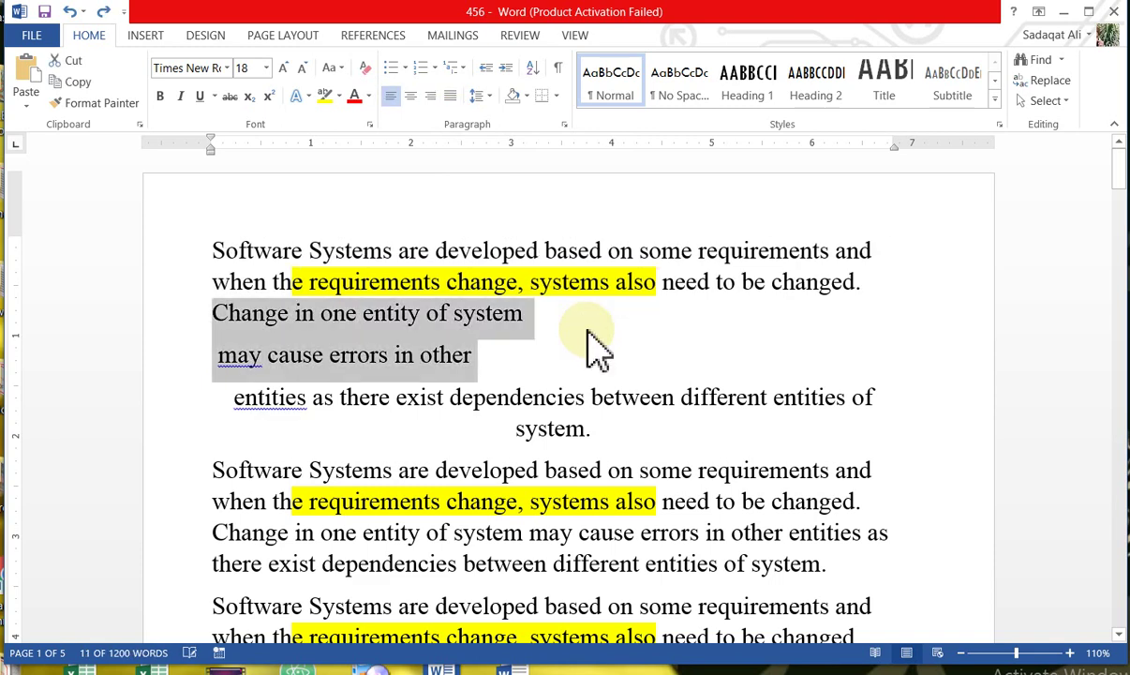
pyautogui.hotkey('ctrl', 'e')
pyautogui.click(592, 326)
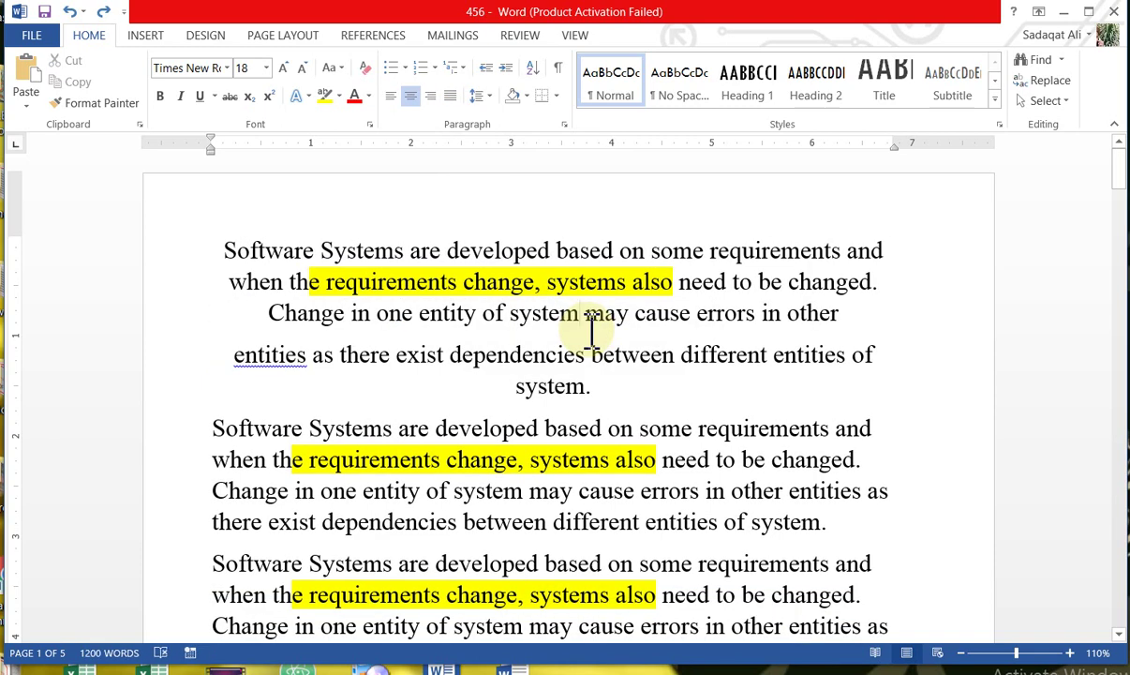
pyautogui.press('Return')
pyautogui.press('BackSpace')
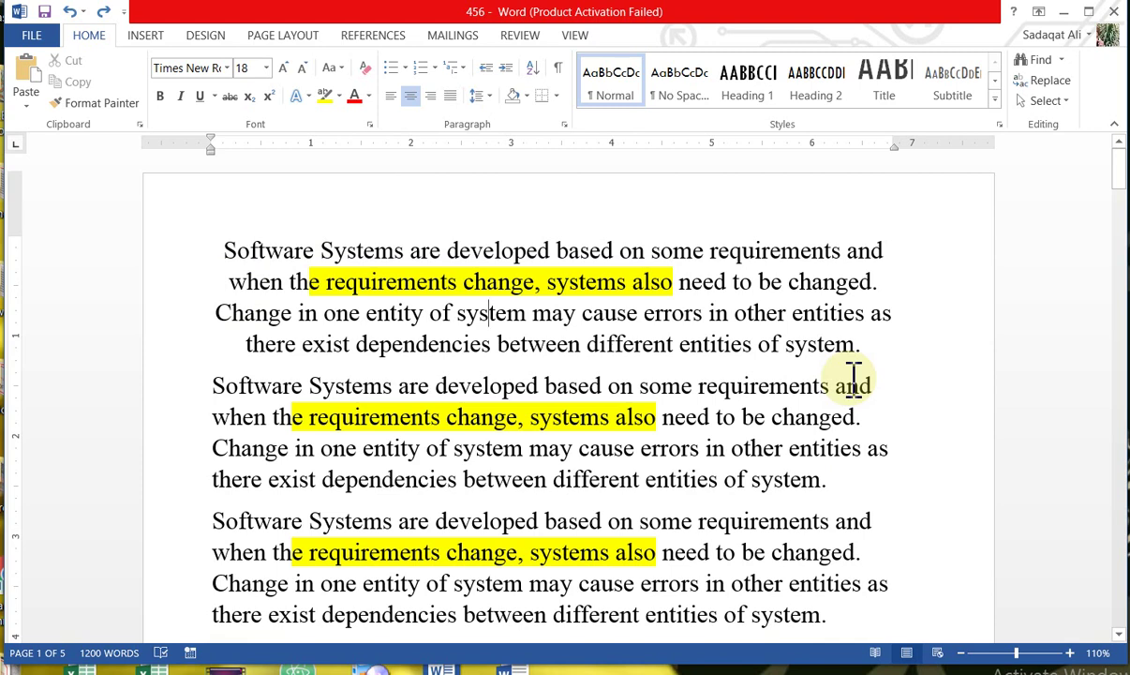
# - Justify the first paragraph and the second paragraph
pyautogui.click(452, 98)
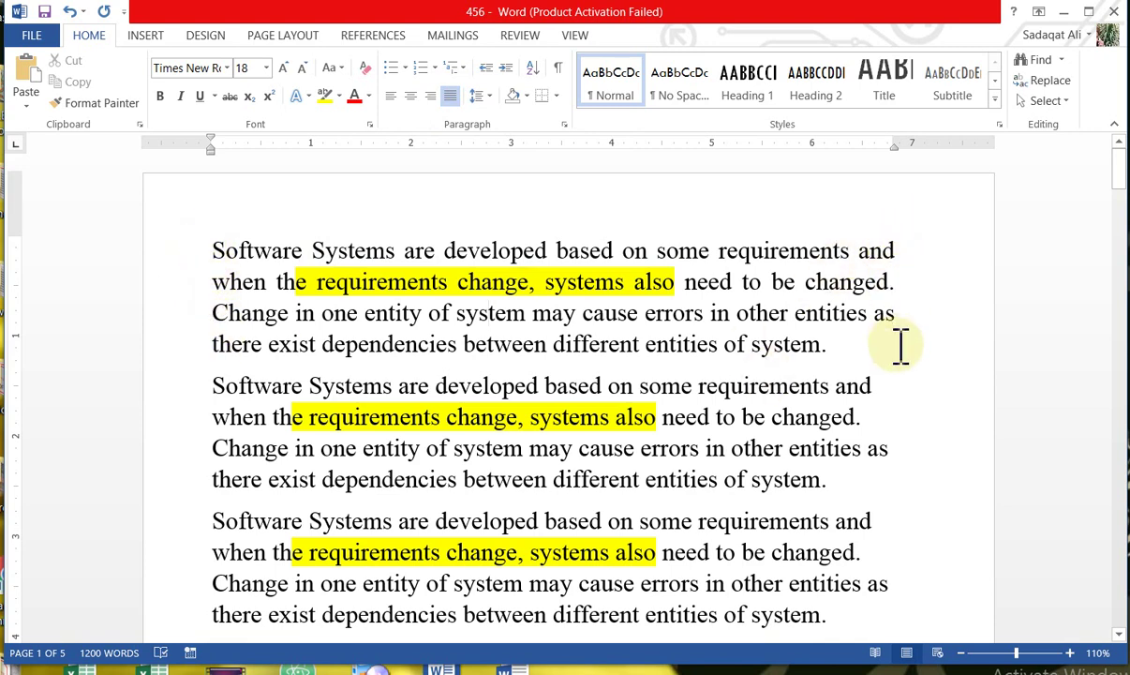
pyautogui.click(676, 450)
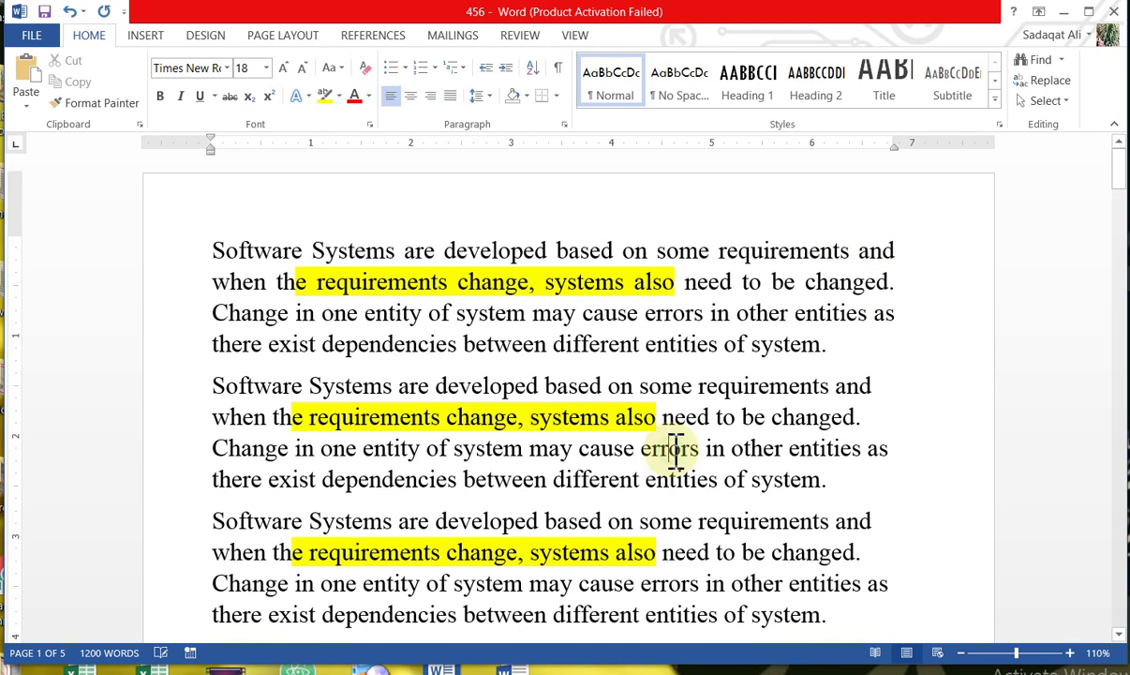
pyautogui.click(452, 106)
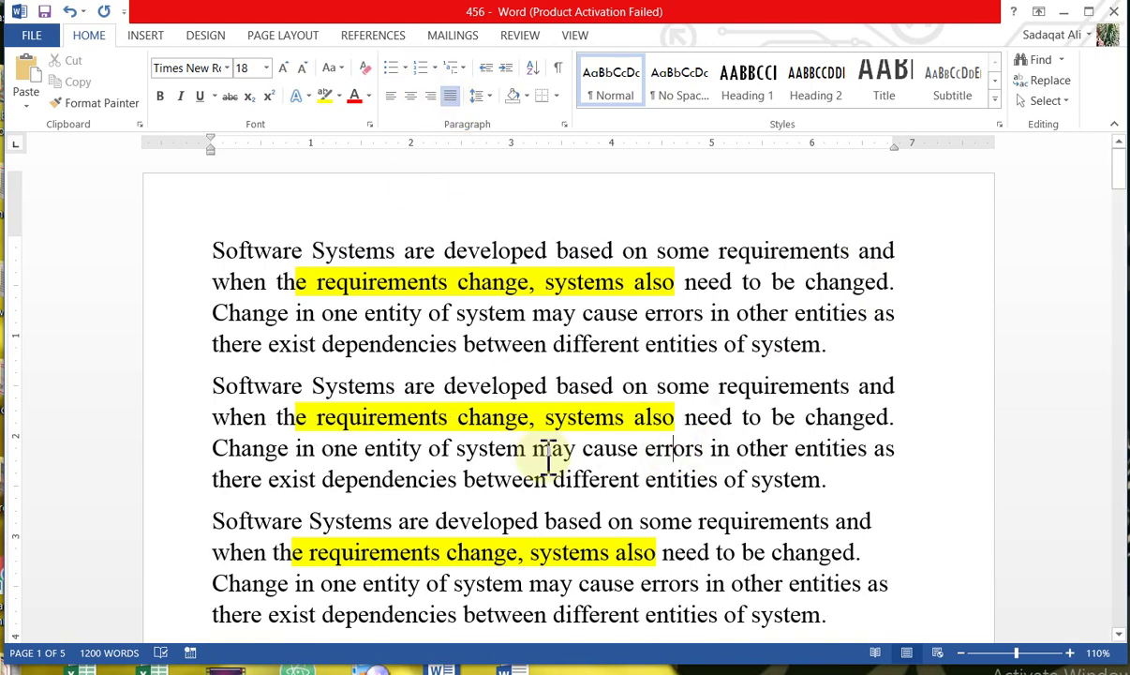
# - Select the whole document and justify all of its paragraphs
pyautogui.hotkey('ctrl', 'a')
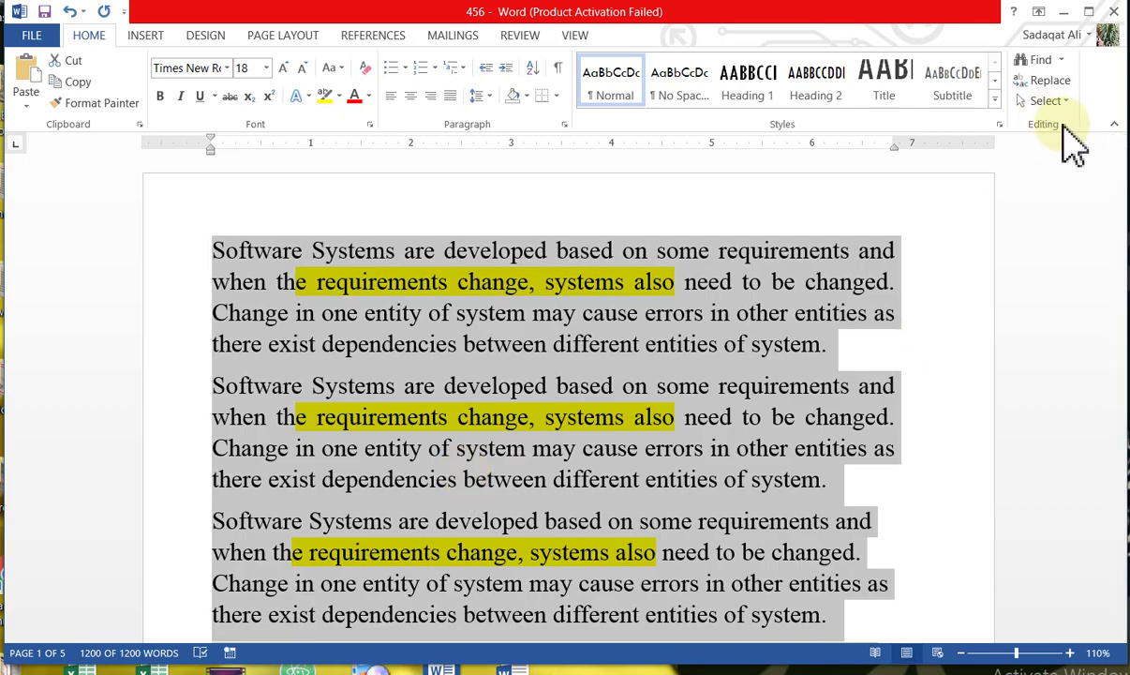
pyautogui.moveTo(1121, 171); pyautogui.dragTo(1116, 361)
pyautogui.moveTo(1118, 403); pyautogui.dragTo(1119, 474)
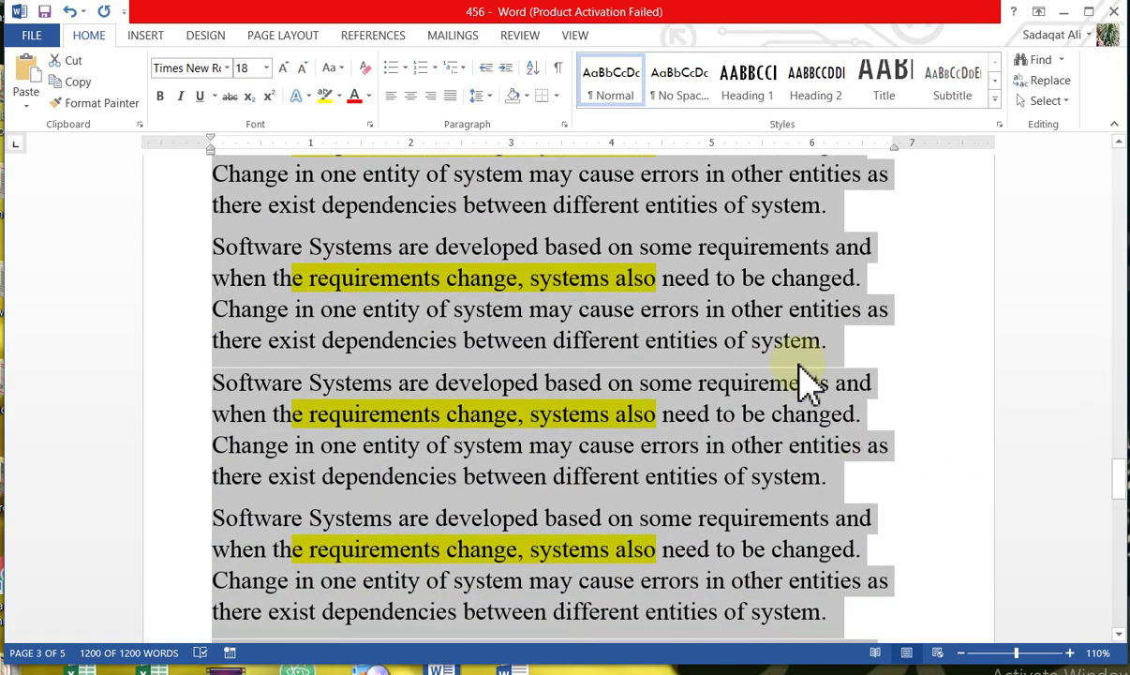
pyautogui.click(449, 96)
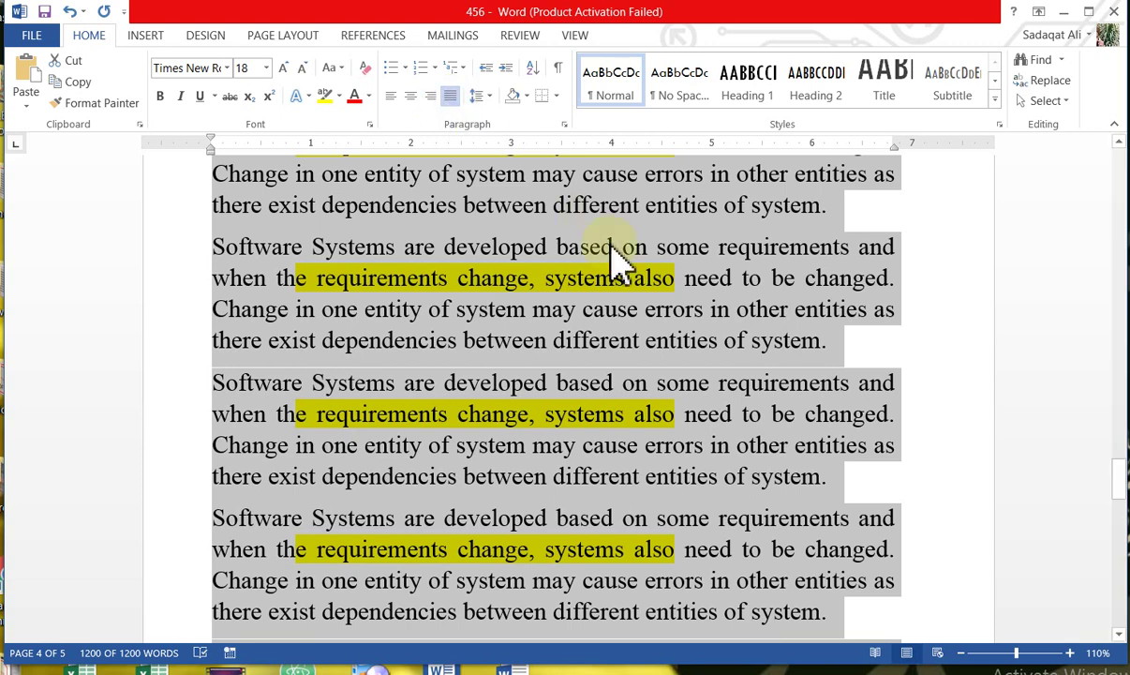
pyautogui.moveTo(1123, 506); pyautogui.dragTo(1115, 156)
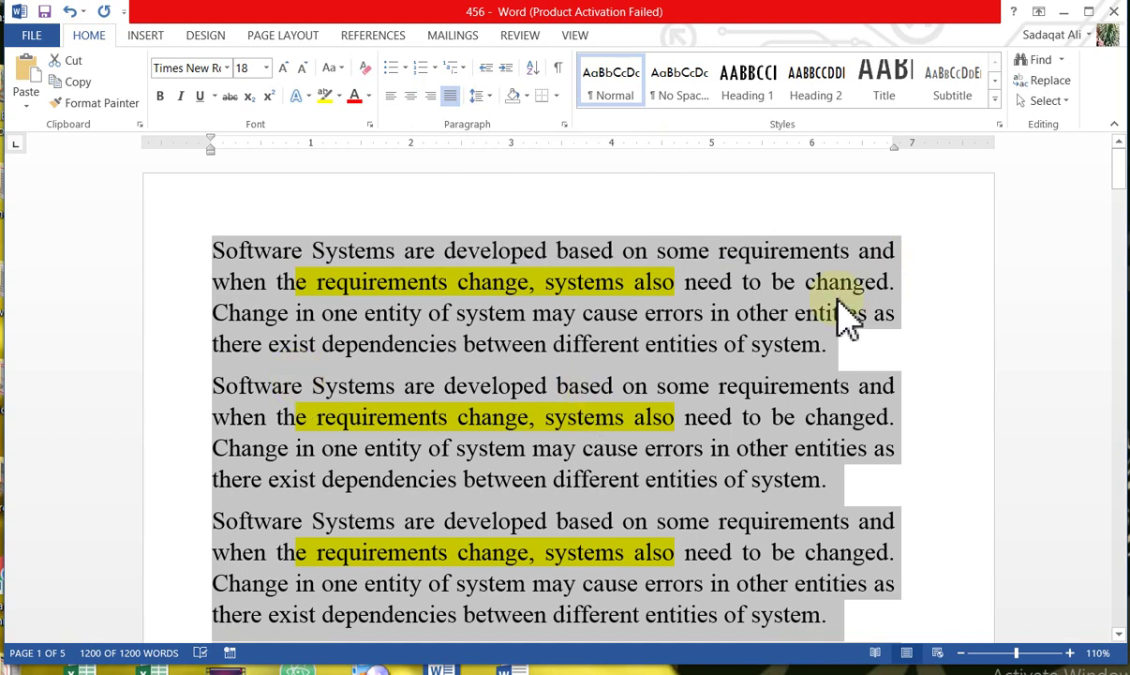
pyautogui.click(734, 380)
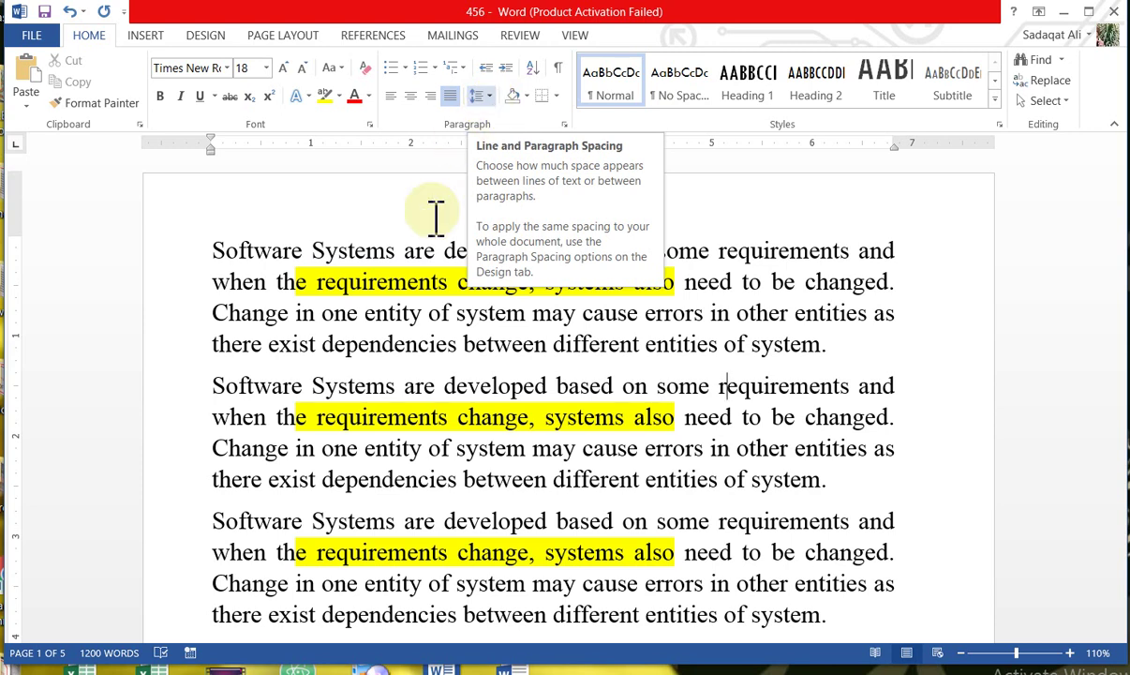
pyautogui.click(448, 281)
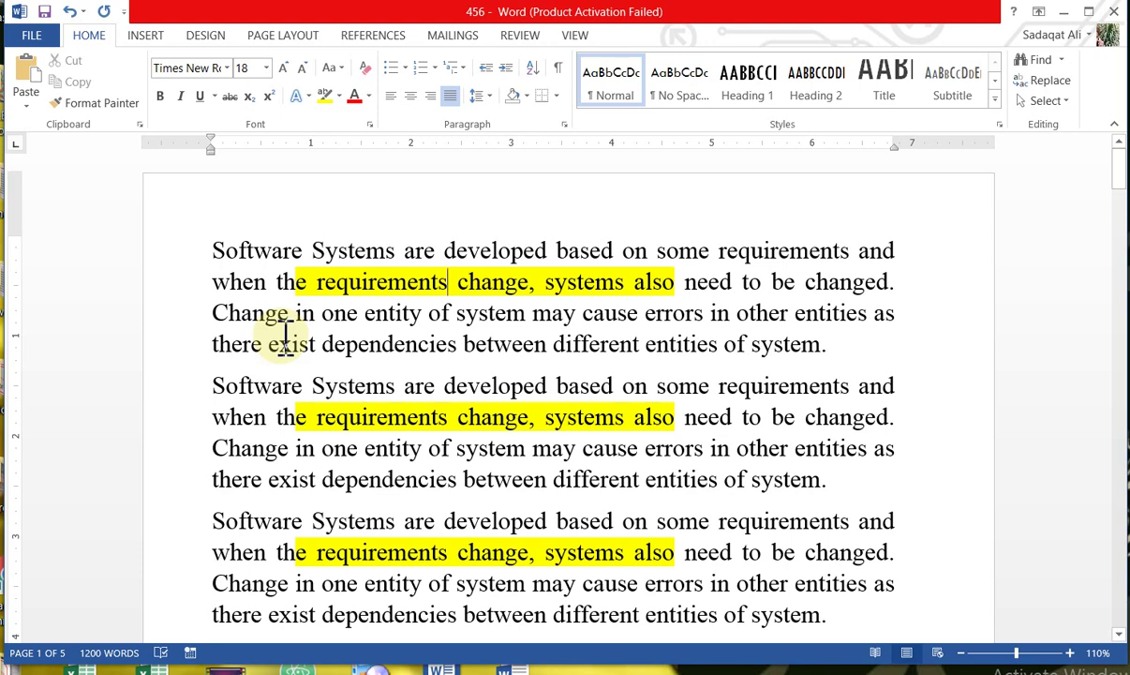
pyautogui.click(848, 344)
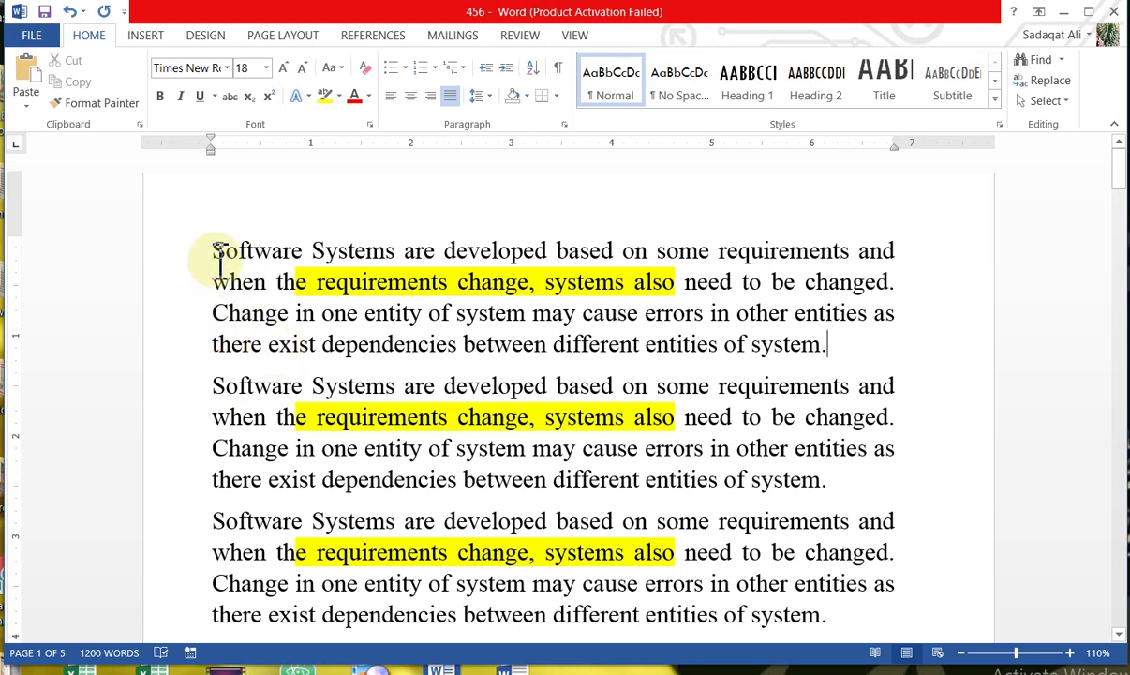
pyautogui.moveTo(213, 251); pyautogui.dragTo(321, 345)
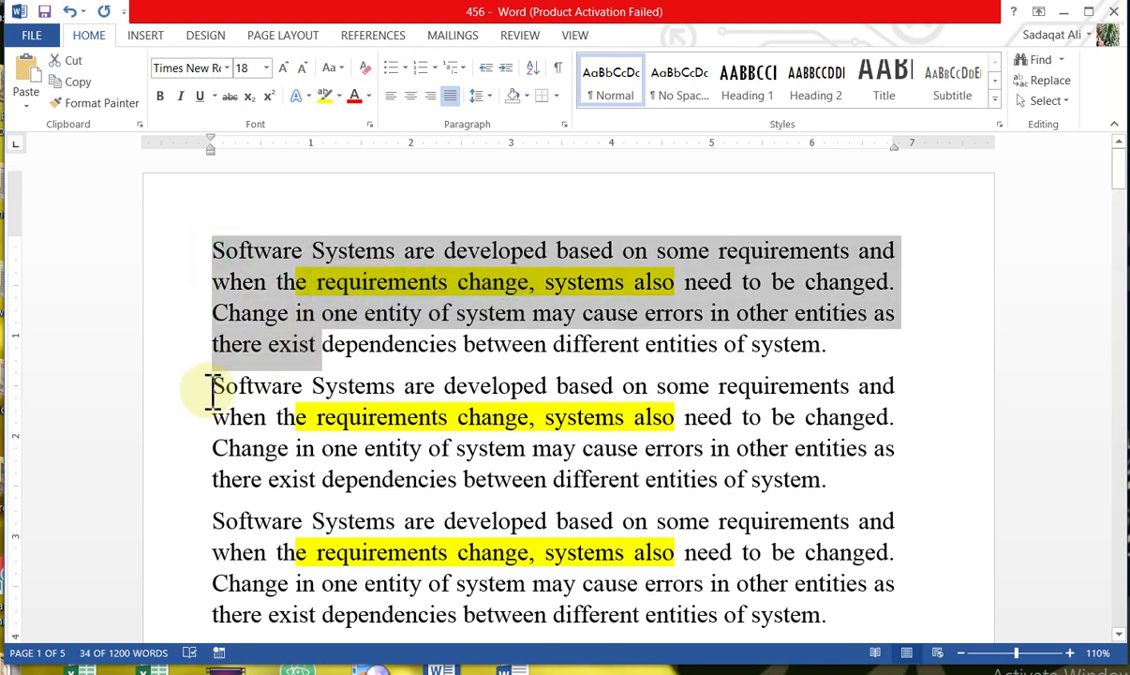
pyautogui.moveTo(212, 388); pyautogui.dragTo(272, 483)
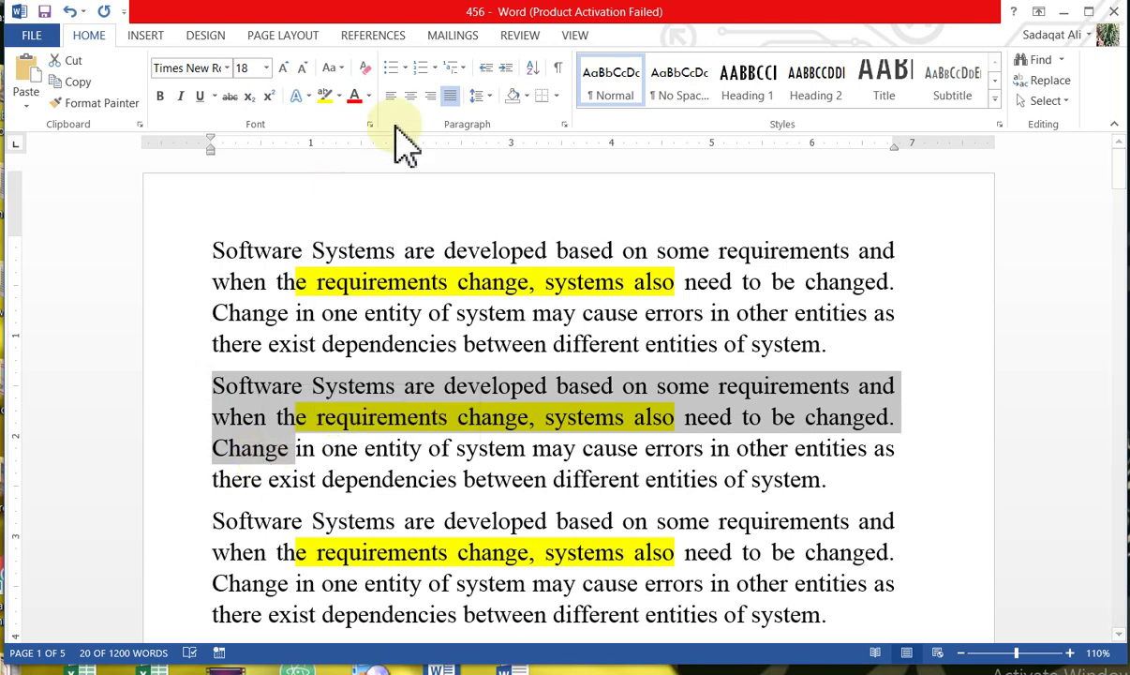
# - Set the line spacing of the first paragraph to 2.5
pyautogui.click(516, 225)
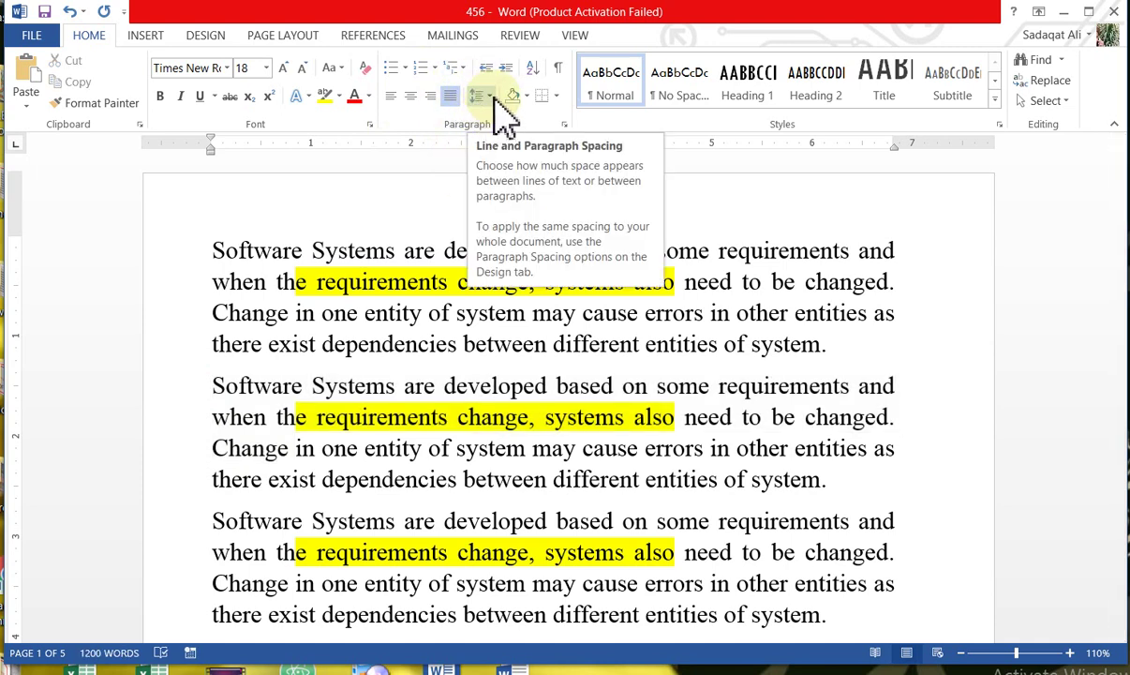
pyautogui.click(489, 96)
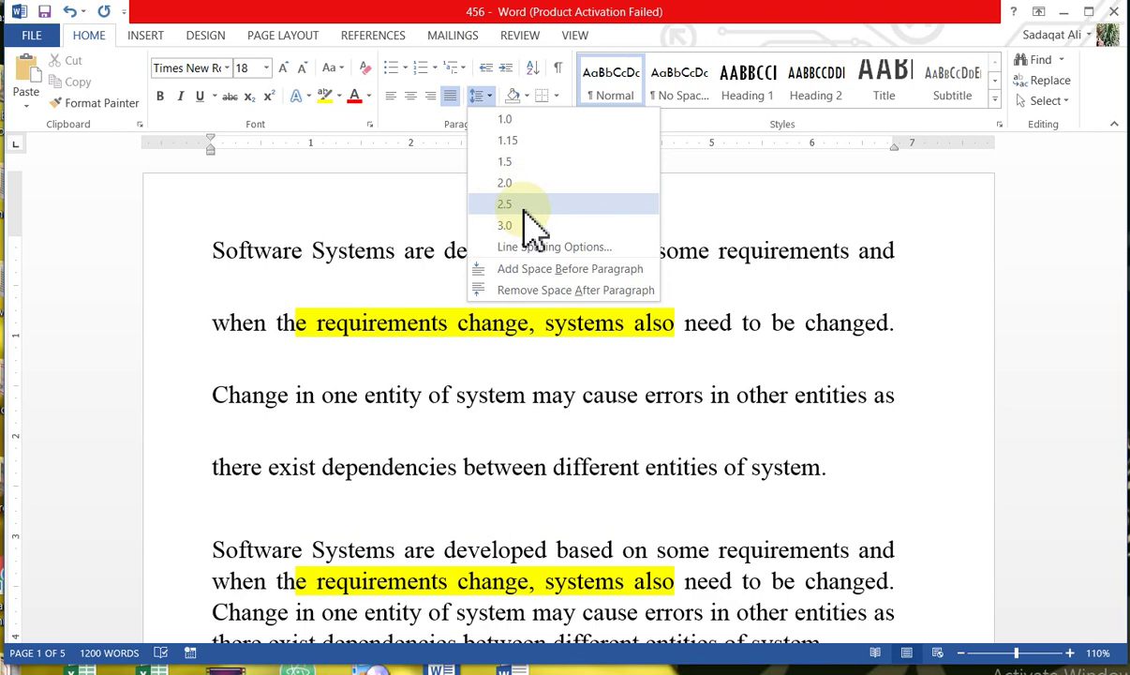
pyautogui.click(522, 208)
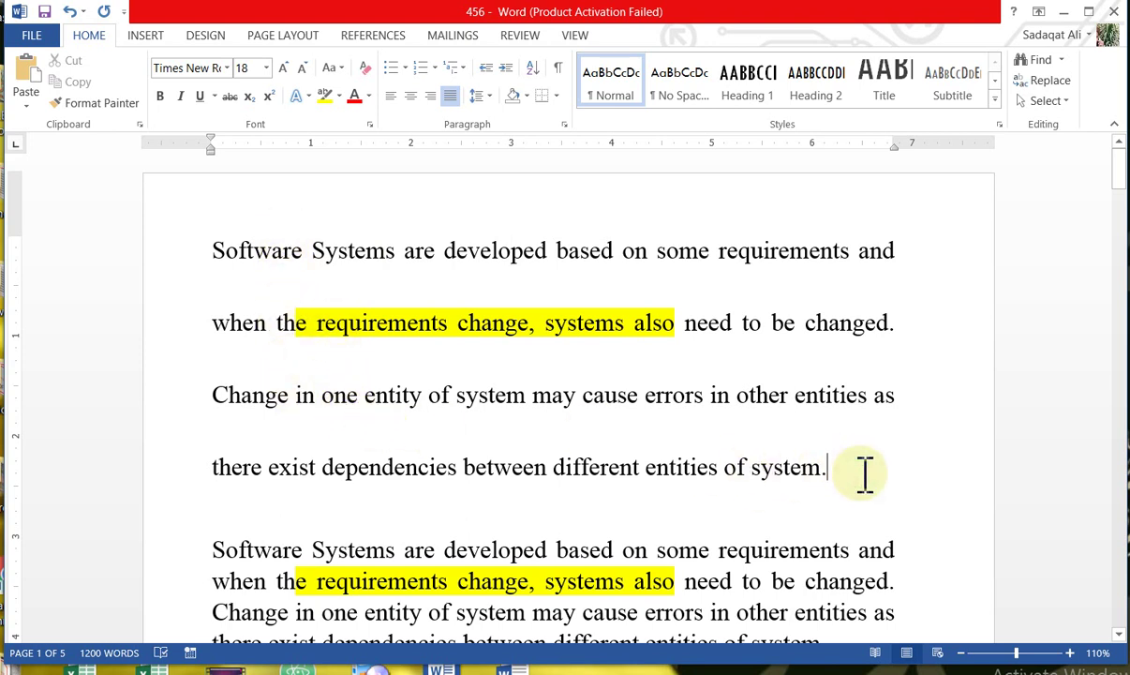
pyautogui.click(484, 95)
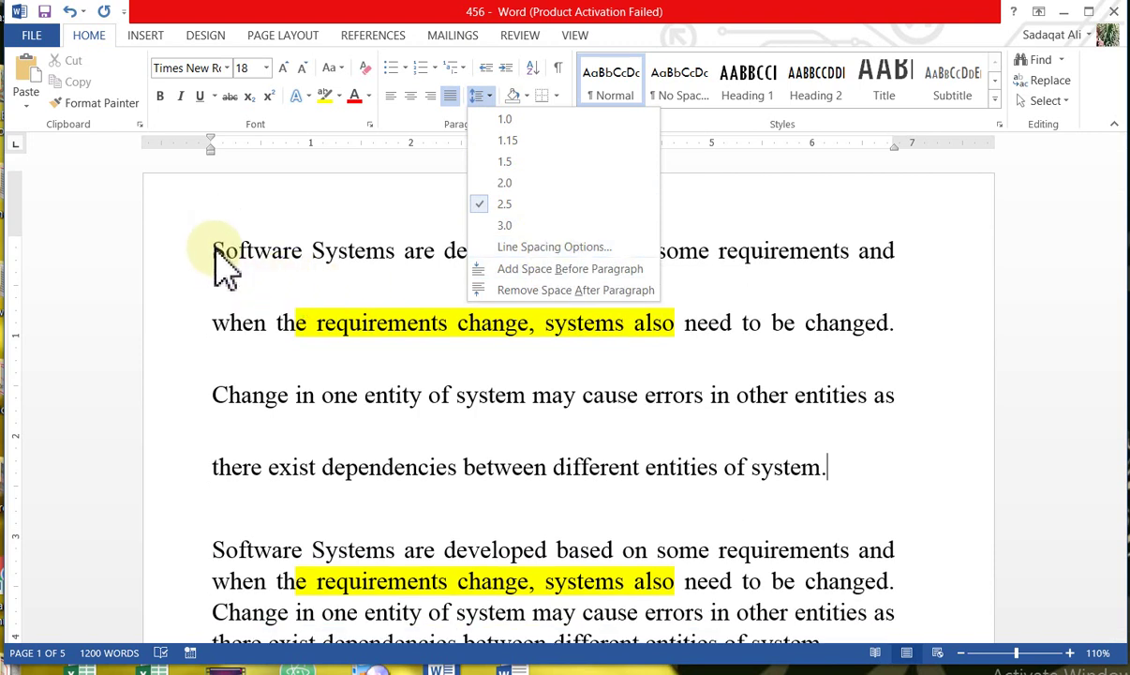
pyautogui.click(214, 549)
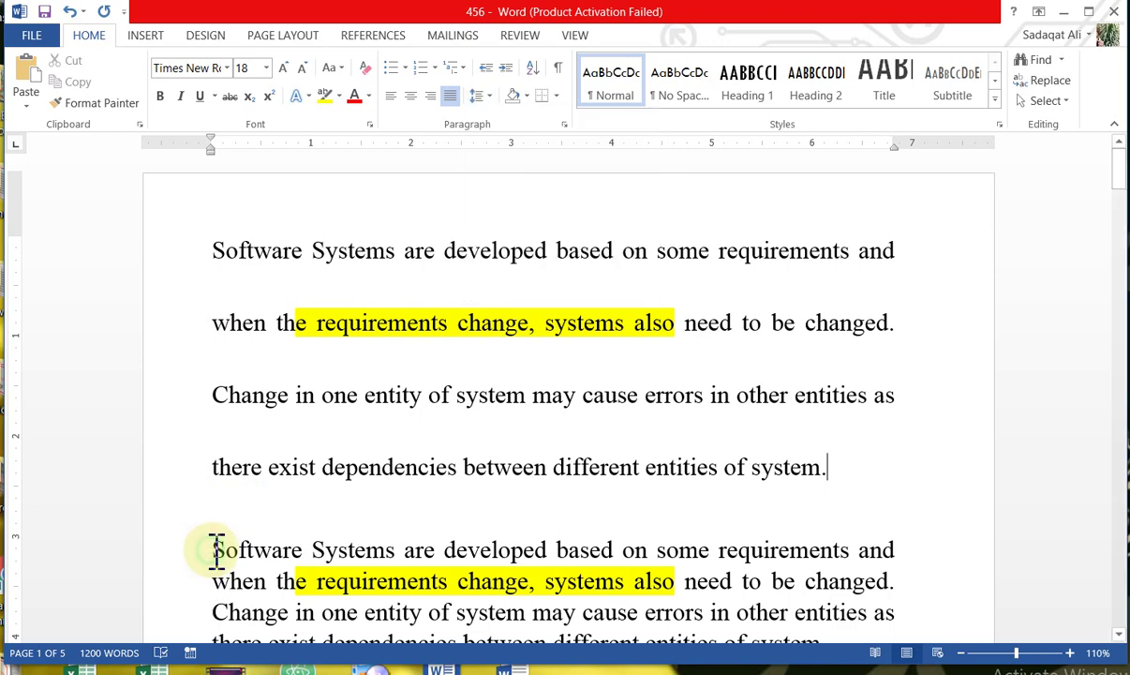
# - Add space before the third paragraph
pyautogui.click(269, 551)
pyautogui.moveTo(1120, 171); pyautogui.dragTo(1120, 198)
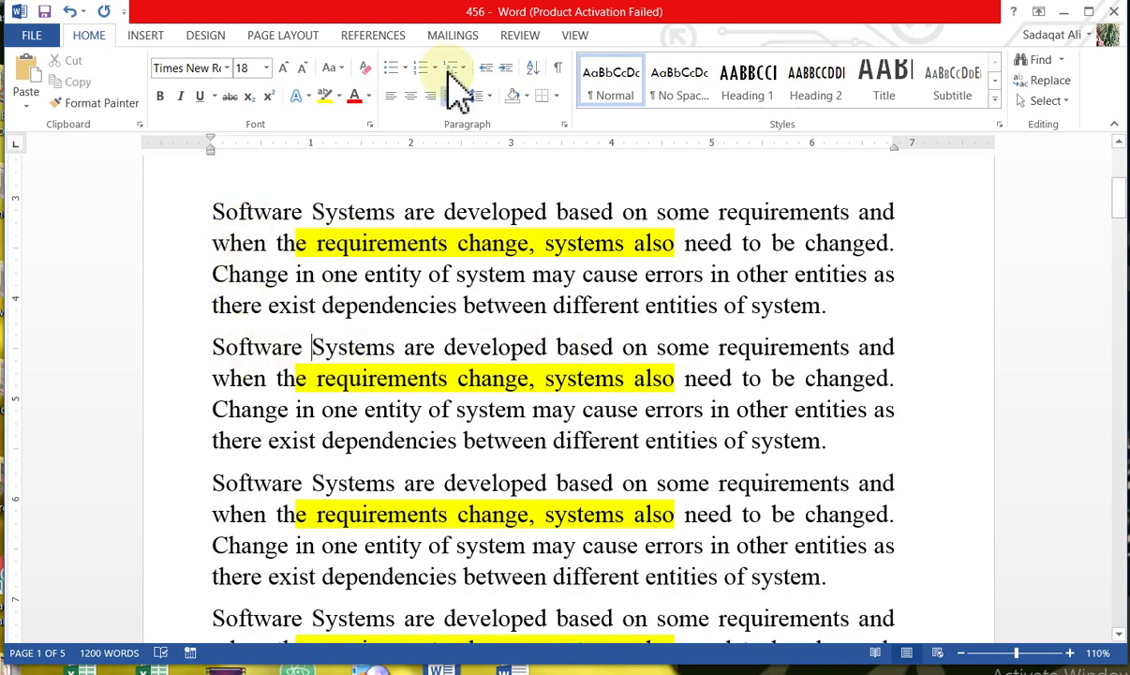
pyautogui.click(483, 96)
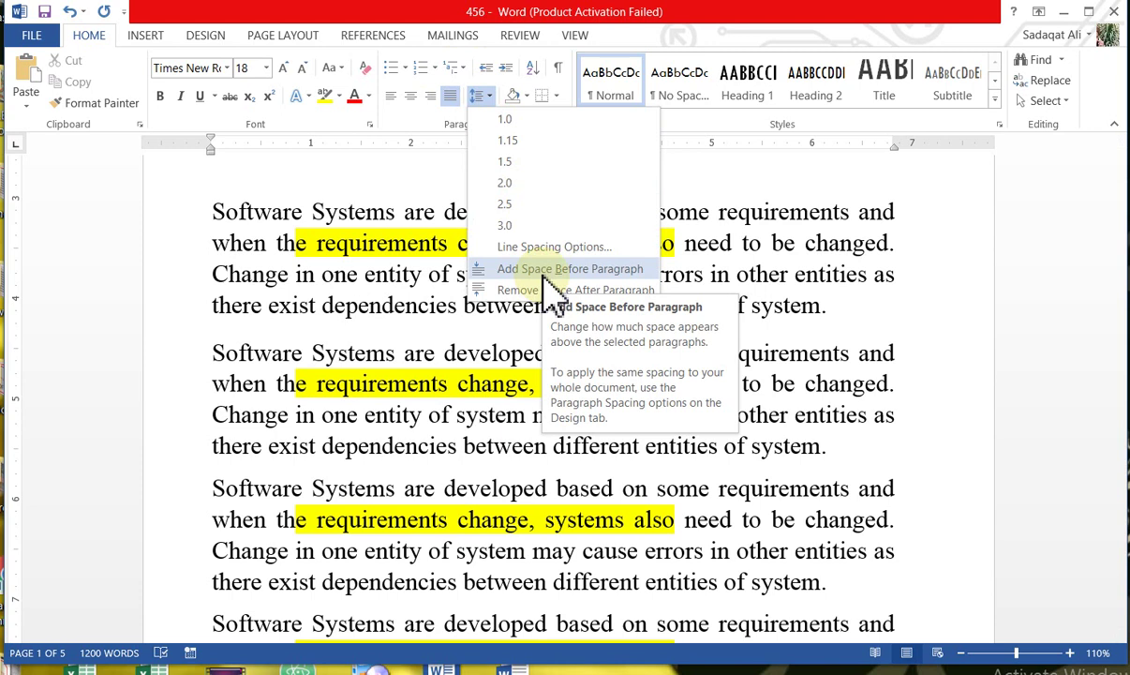
pyautogui.click(543, 272)
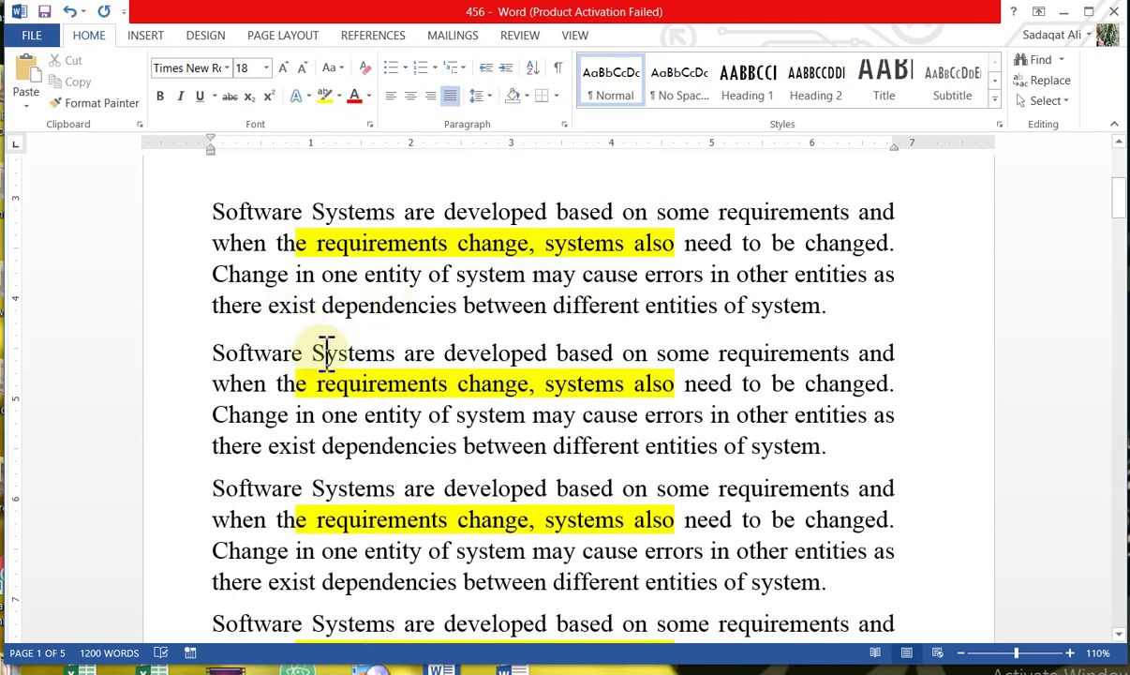
# - Remove the space after the third paragraph and also the space before it
pyautogui.click(484, 96)
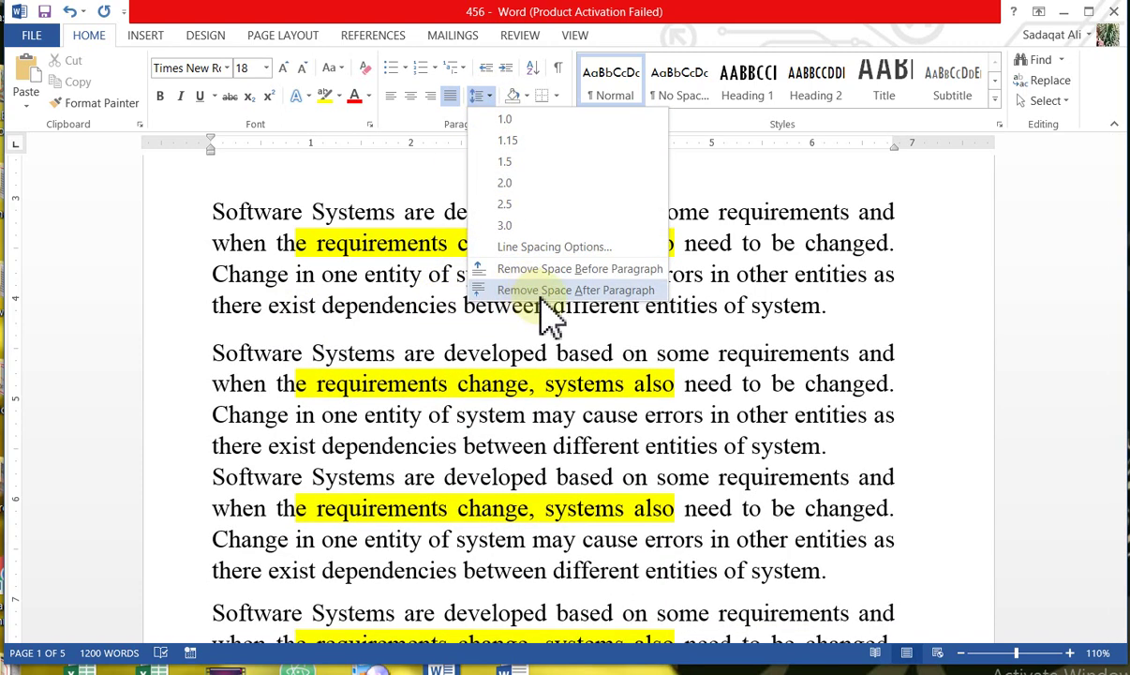
pyautogui.click(541, 292)
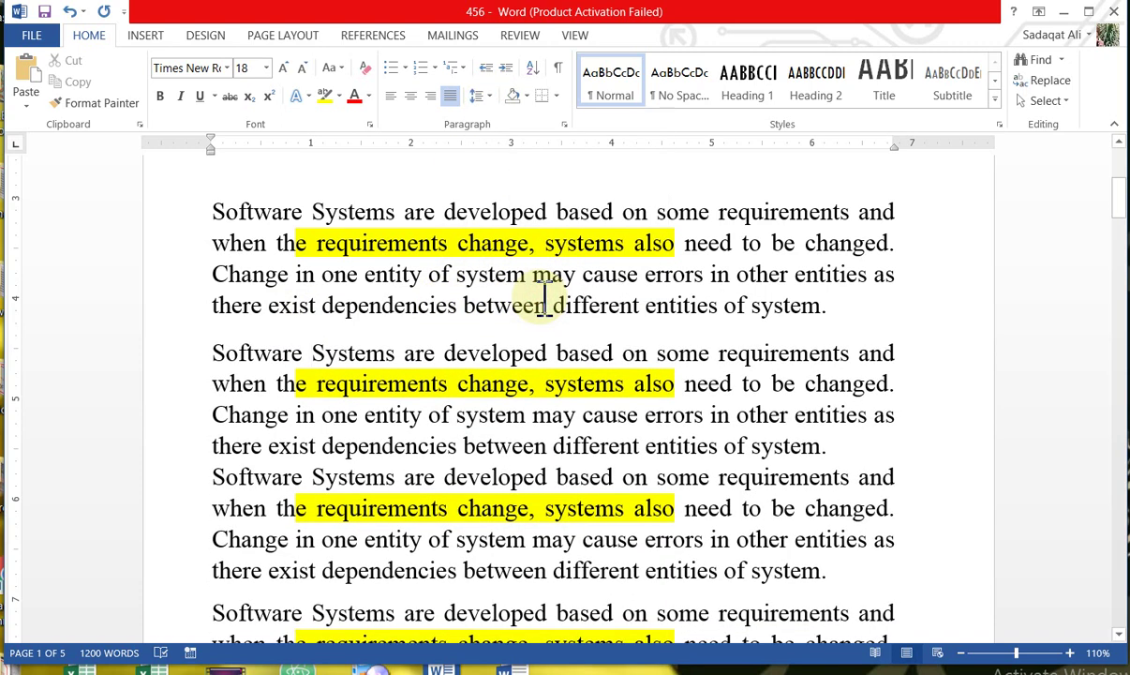
pyautogui.click(485, 96)
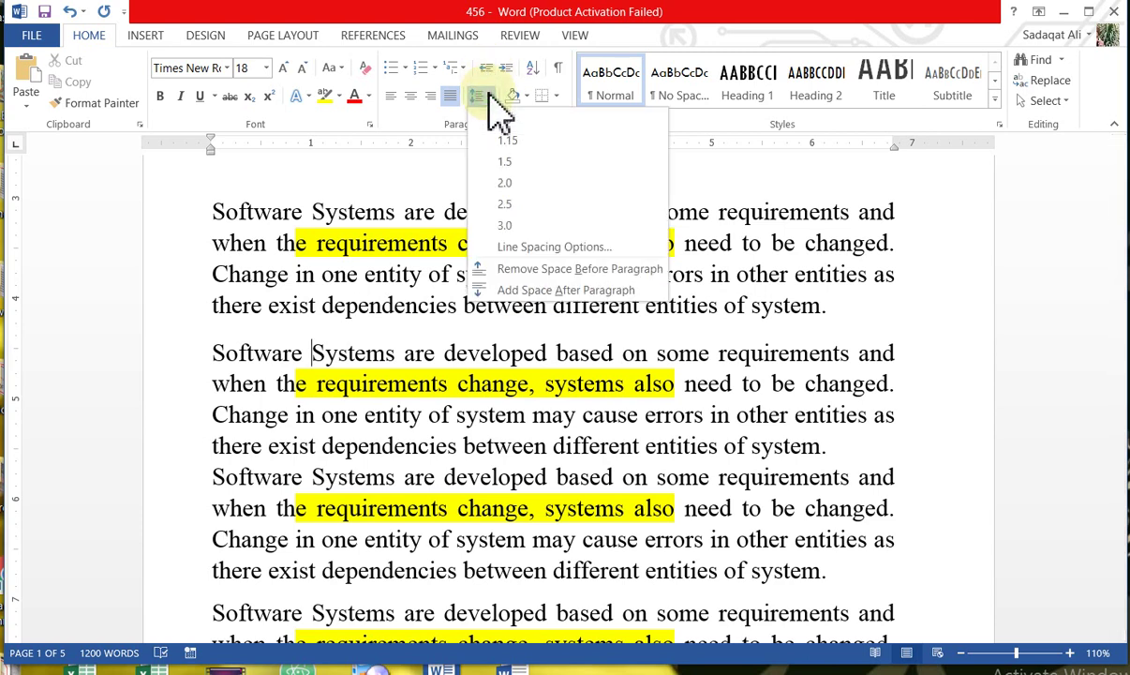
pyautogui.click(531, 290)
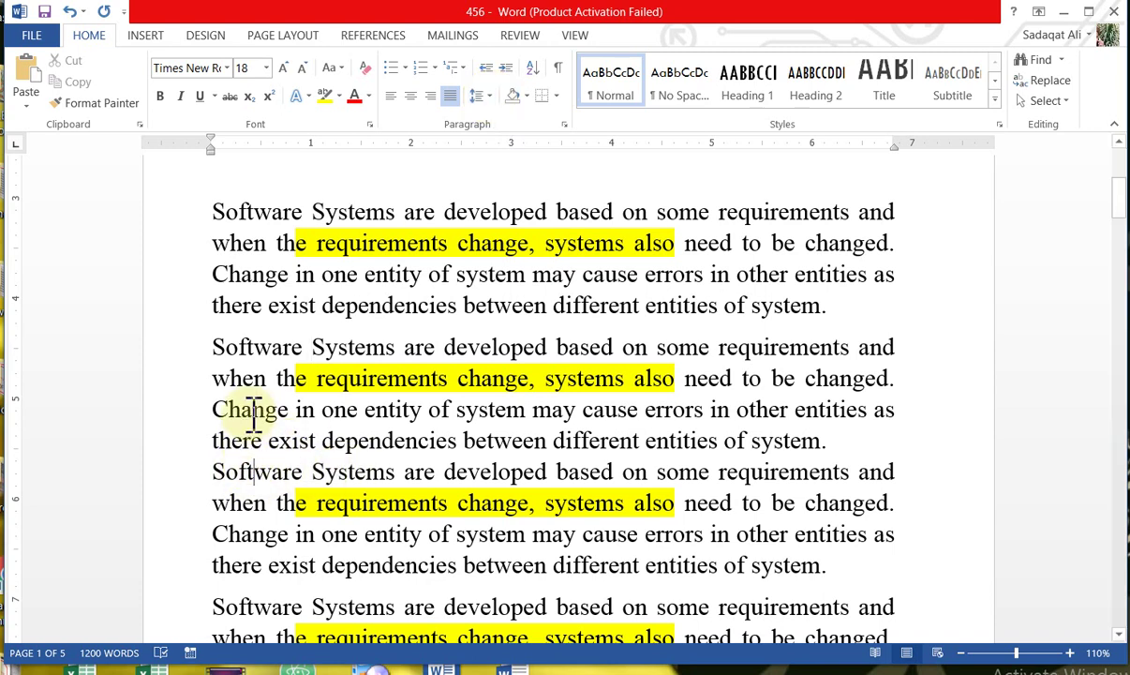
# - Add space before the fourth paragraph and preview removing the space after it
pyautogui.moveTo(218, 347); pyautogui.dragTo(441, 352)
pyautogui.moveTo(221, 473); pyautogui.dragTo(549, 475)
pyautogui.click(343, 497)
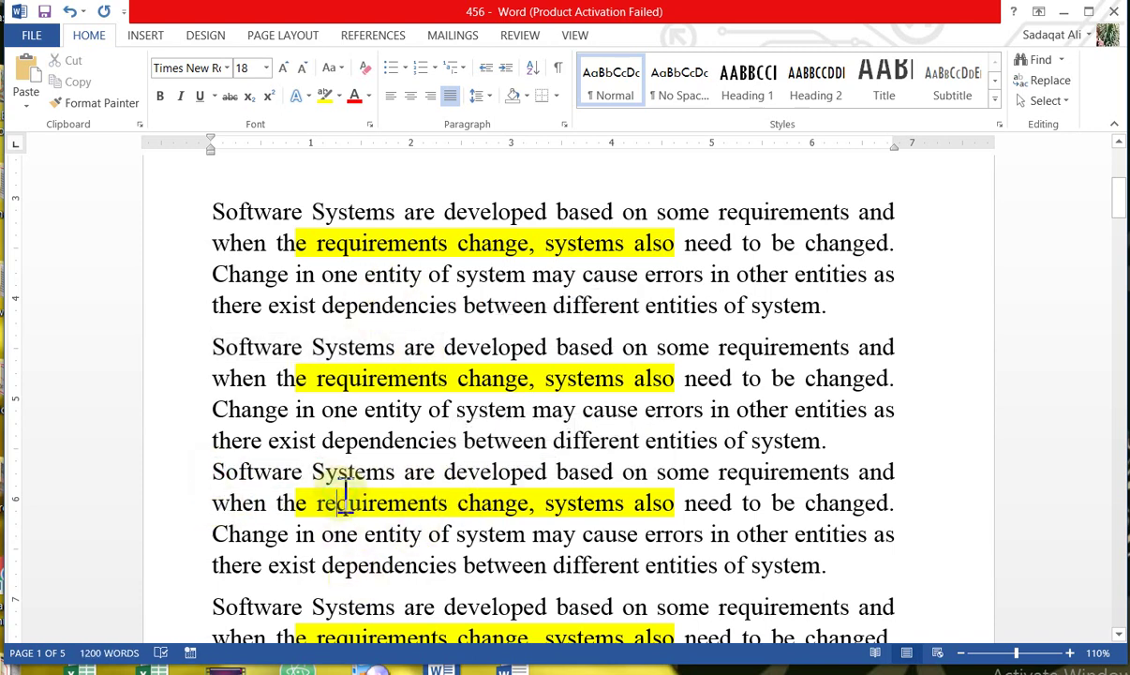
pyautogui.click(482, 96)
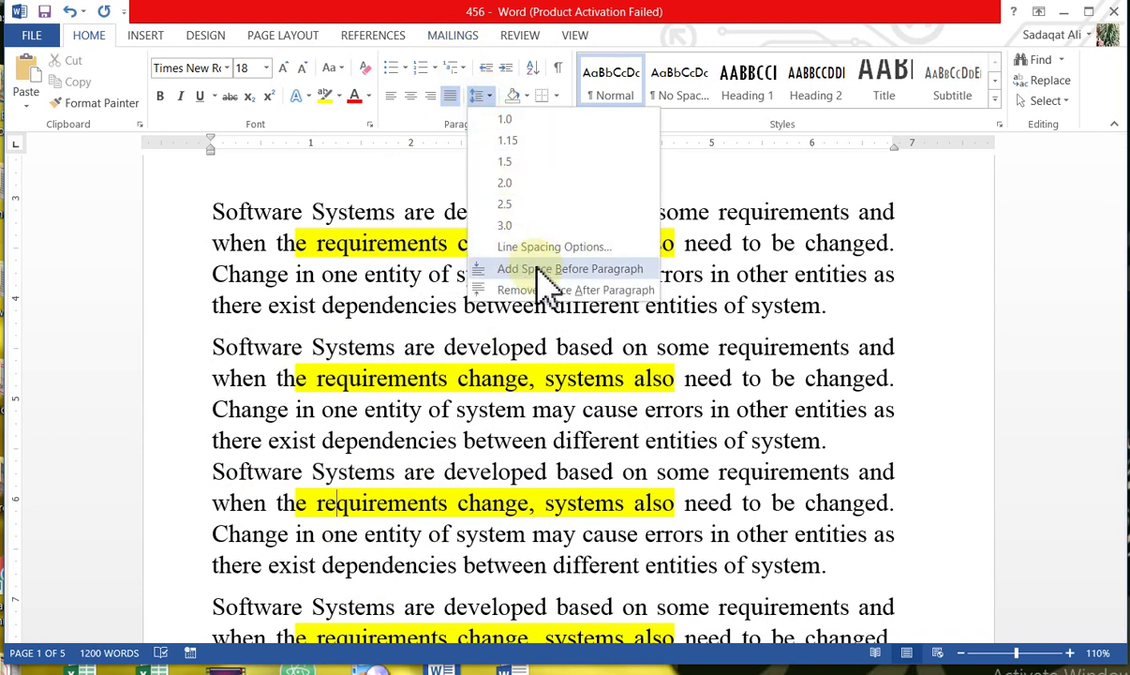
pyautogui.click(549, 270)
pyautogui.click(549, 272)
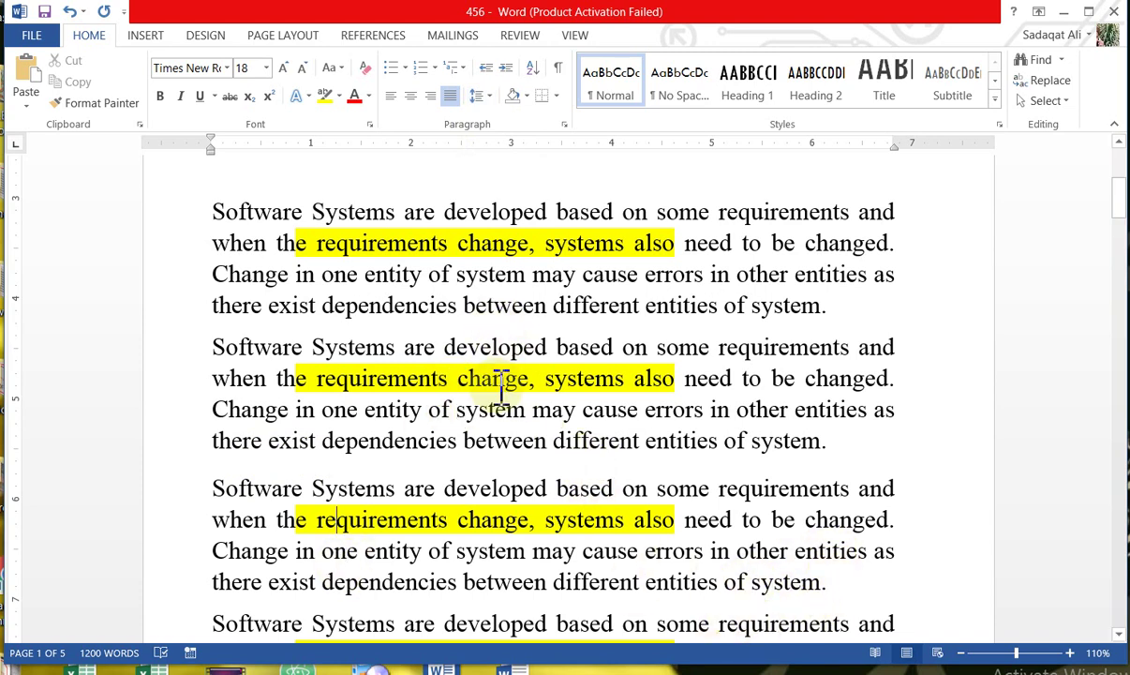
pyautogui.click(486, 97)
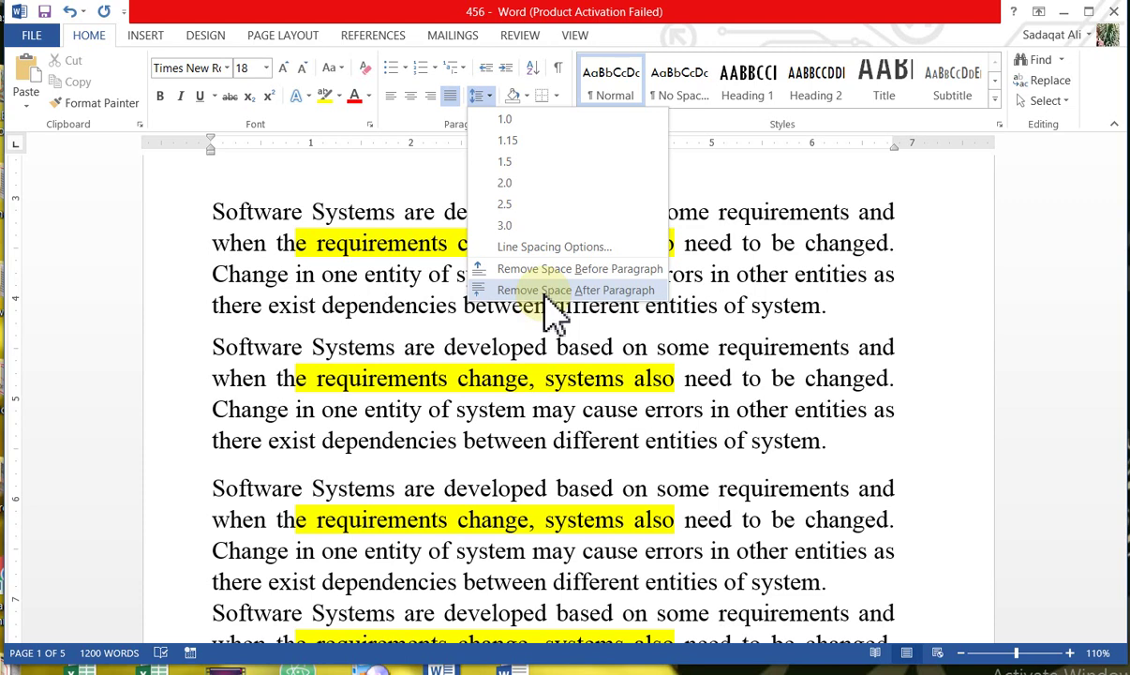
pyautogui.click(427, 422)
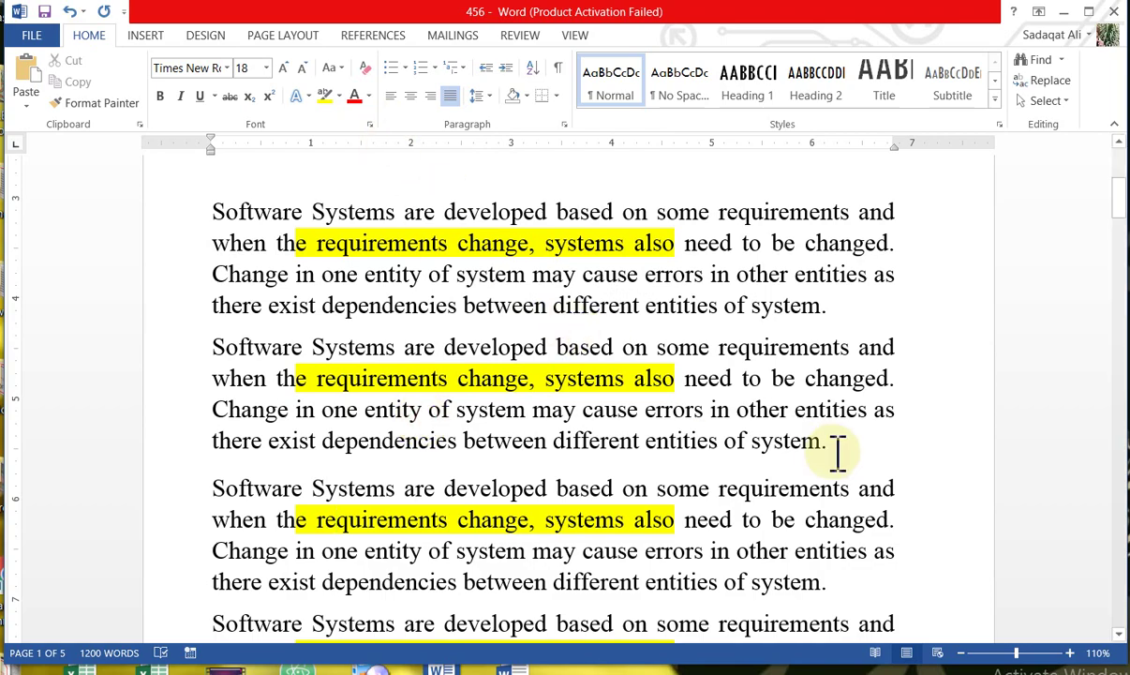
# - Turn the second paragraph into a numbered list item by entering "1." at its start
pyautogui.moveTo(1120, 225); pyautogui.dragTo(1117, 182)
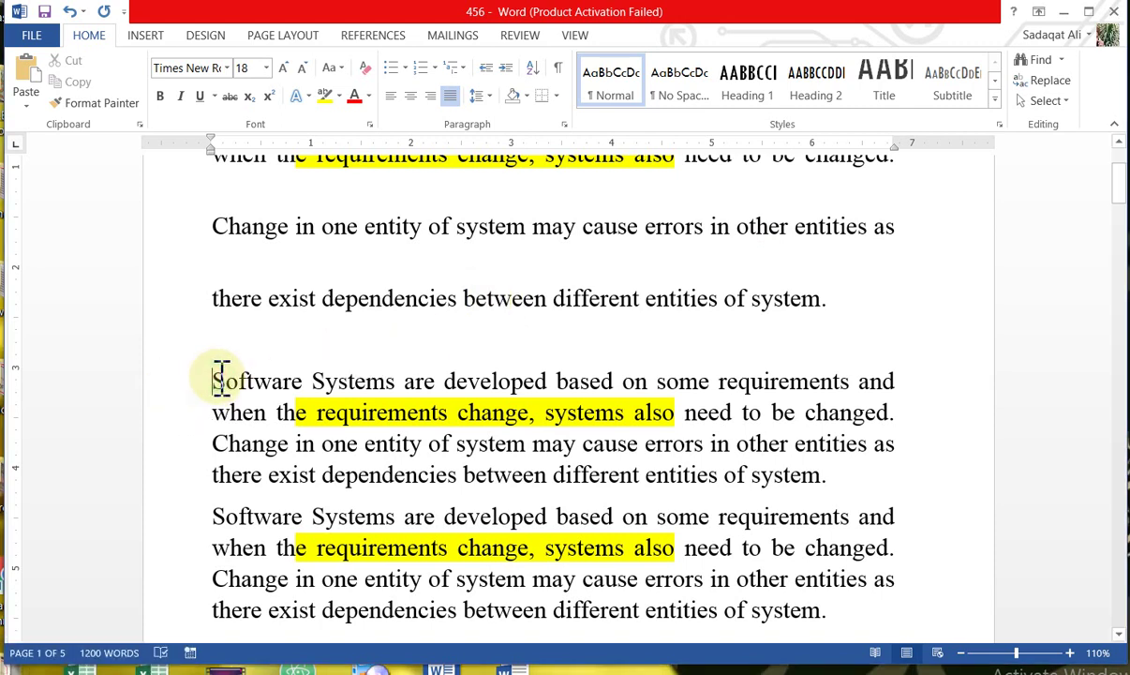
pyautogui.click(219, 380)
pyautogui.write('1.')
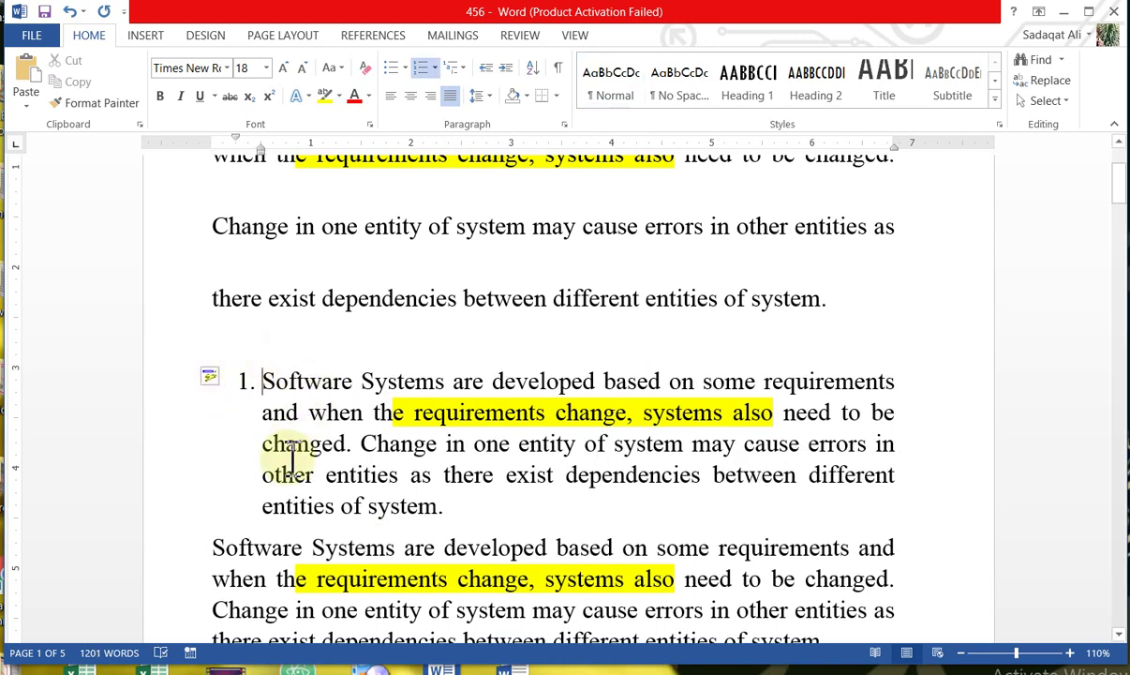
# - Split the numbered item before "Change in one entity" into a second item and put "3." at the start of the following paragraph
pyautogui.click(361, 446)
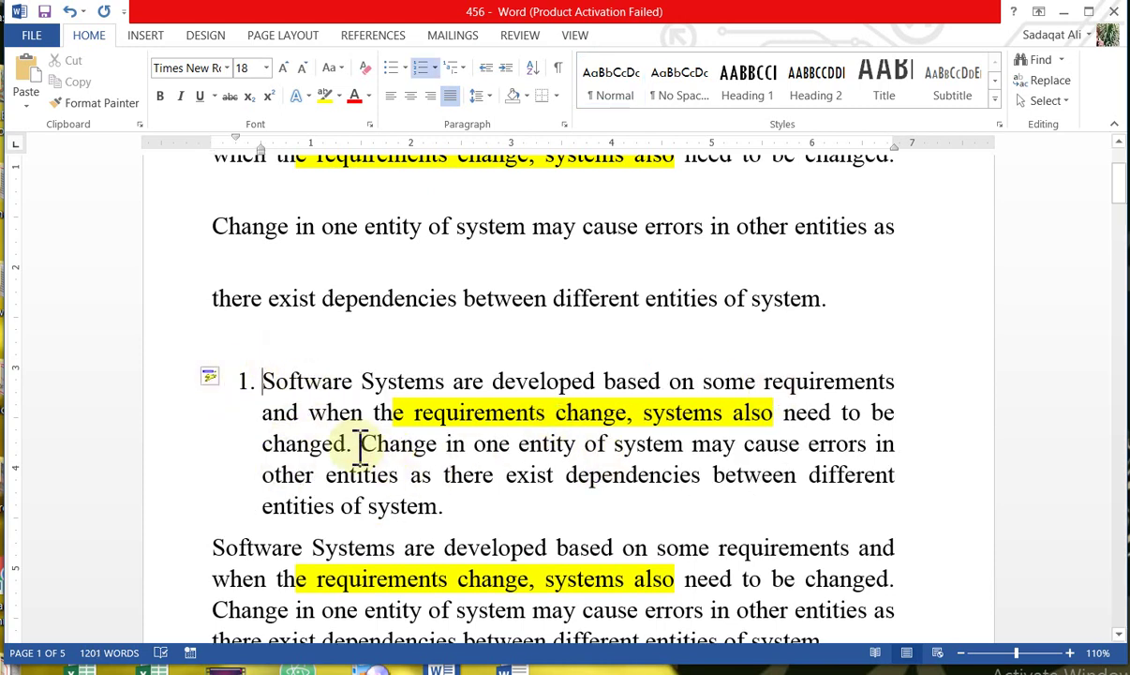
pyautogui.press('Return')
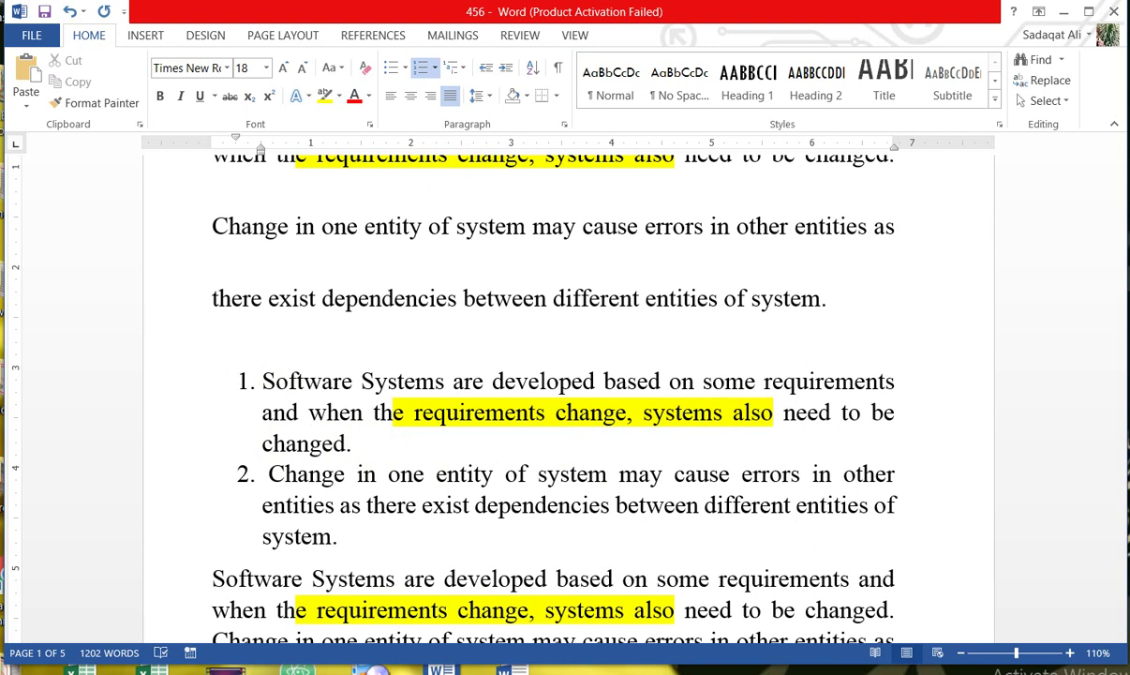
pyautogui.click(216, 580)
pyautogui.write('3')
pyautogui.press('Return')
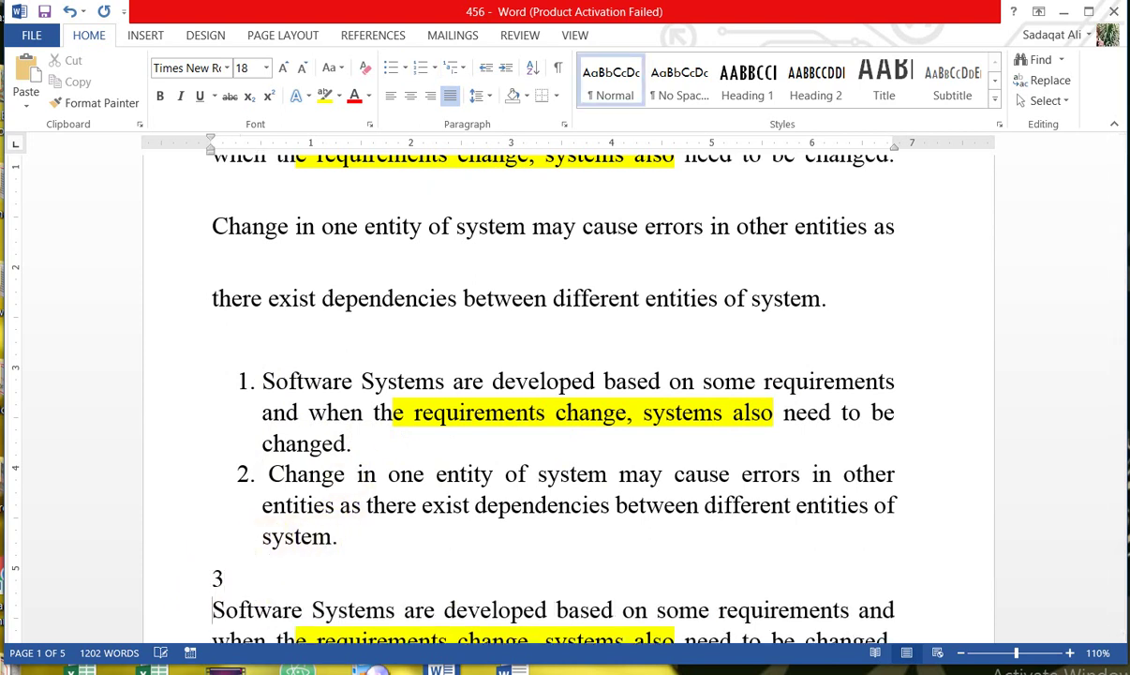
pyautogui.press('BackSpace')
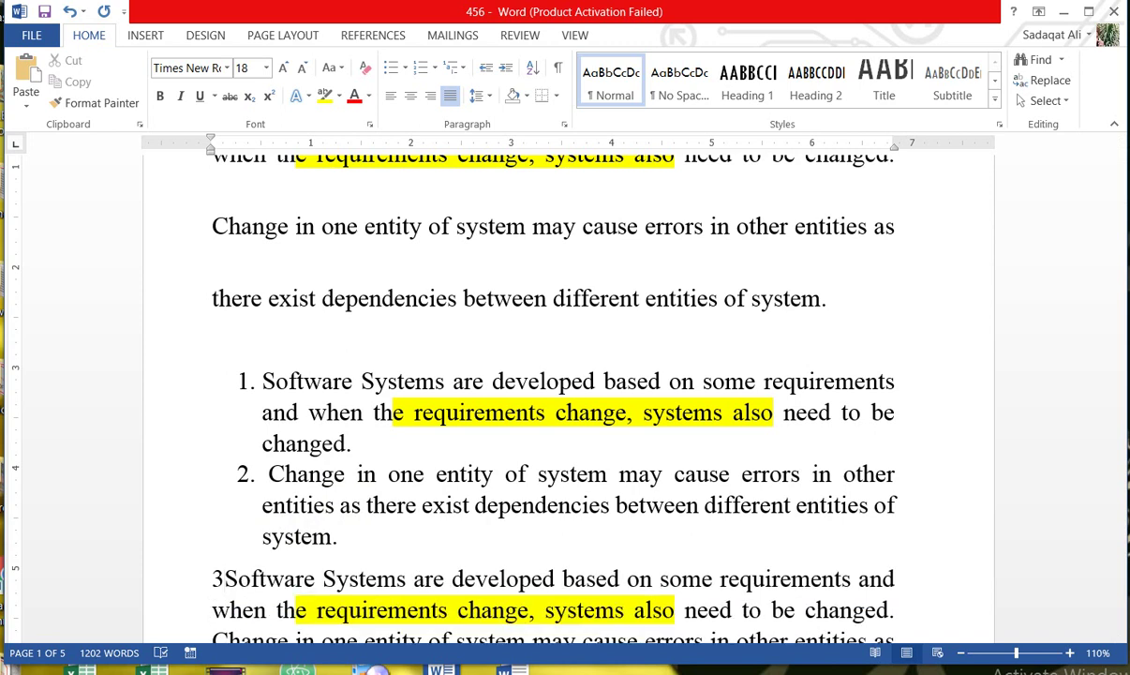
pyautogui.write('.')
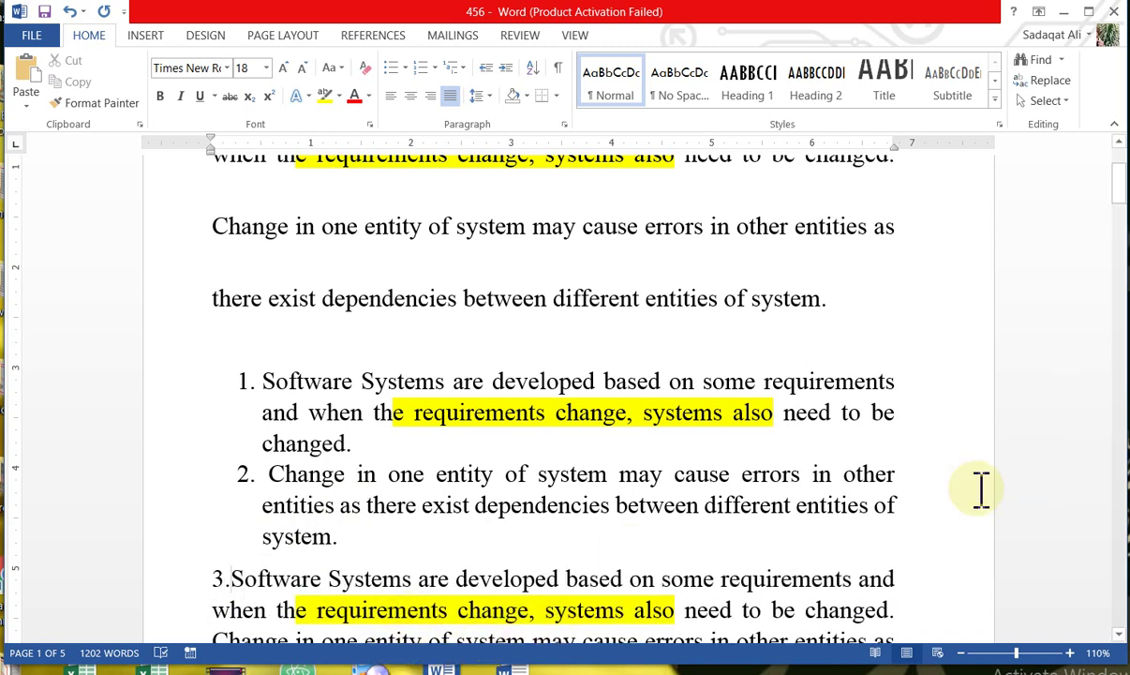
# - Split the "3." paragraph after "need to be changed." and turn its first part into the third numbered list item
pyautogui.press('Return')
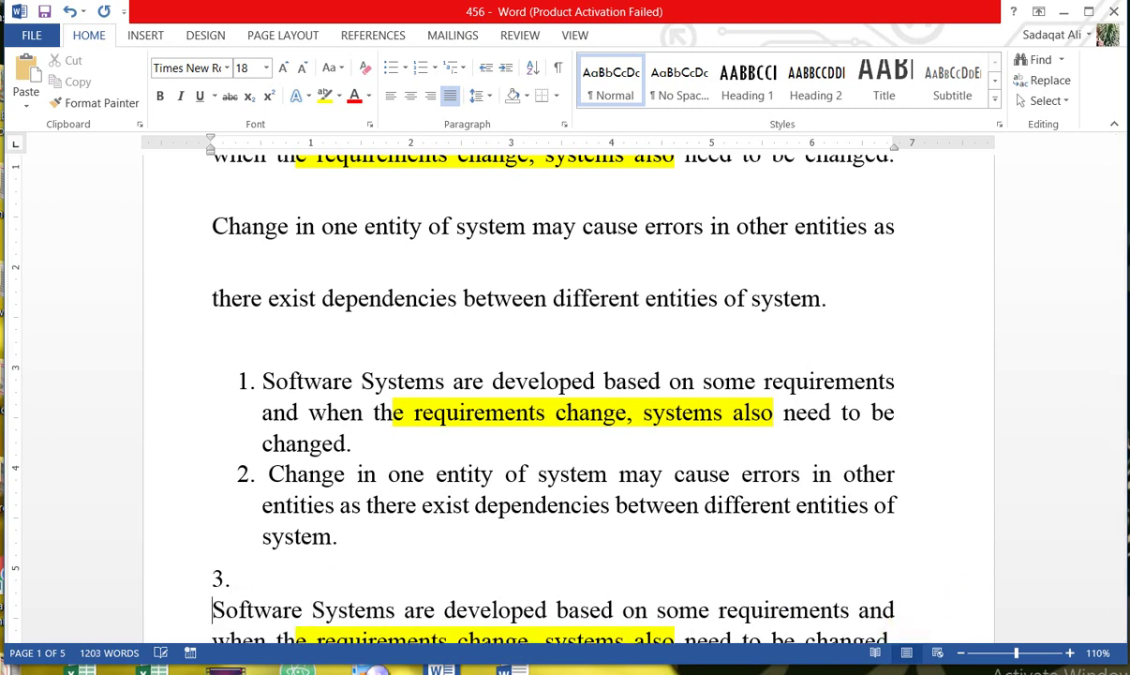
pyautogui.press('BackSpace')
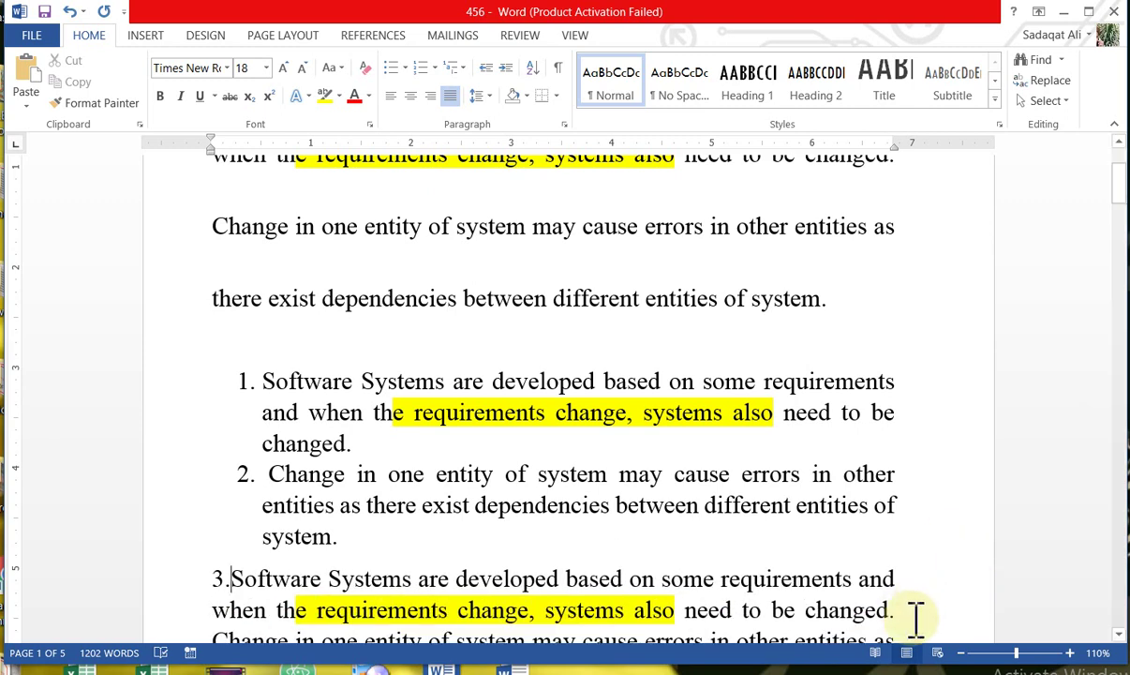
pyautogui.press('Return')
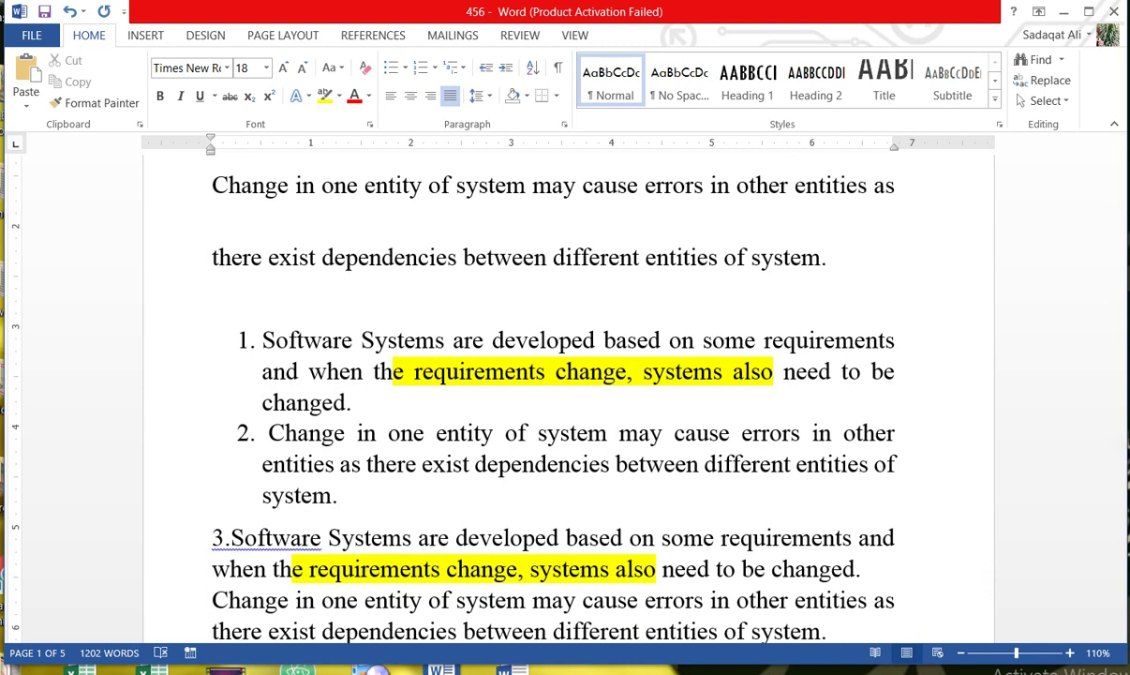
pyautogui.click(235, 537)
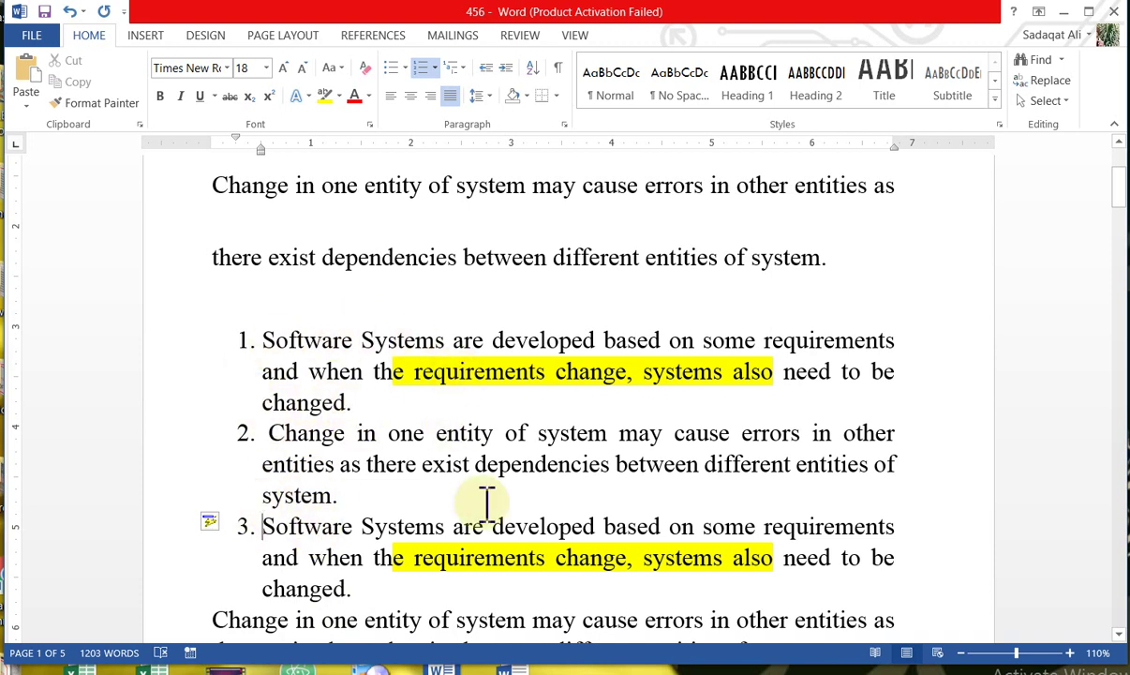
# - Select the three numbered items and change their numbering to the four-diamond bullet style
pyautogui.click(264, 334)
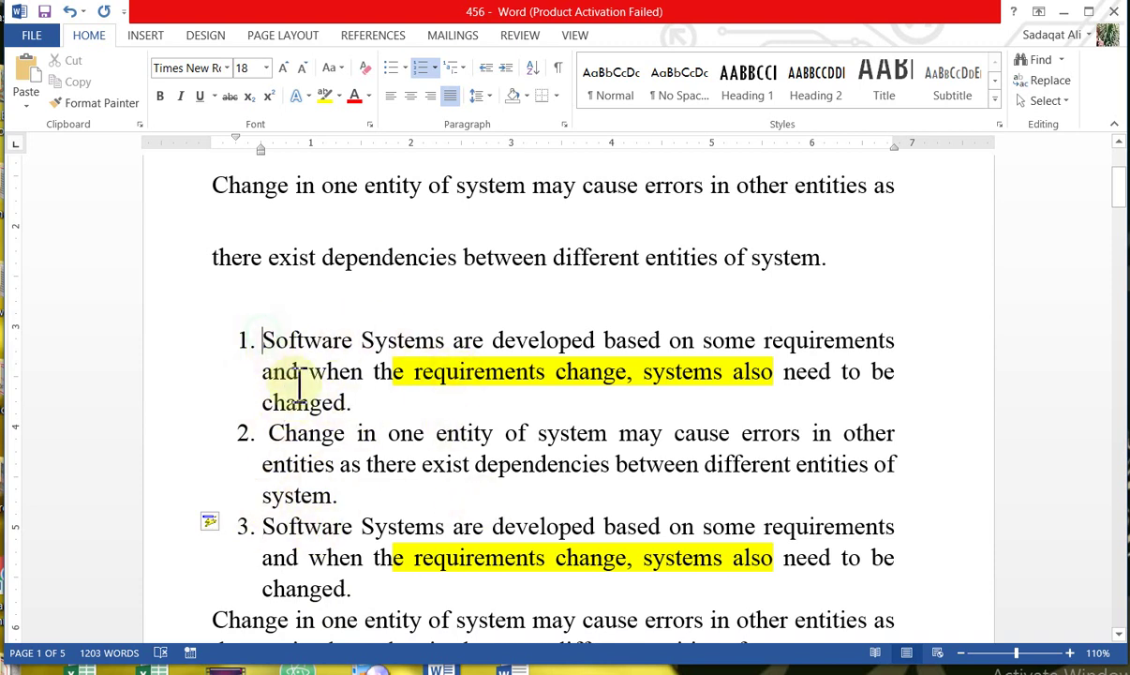
pyautogui.moveTo(263, 340); pyautogui.dragTo(433, 571)
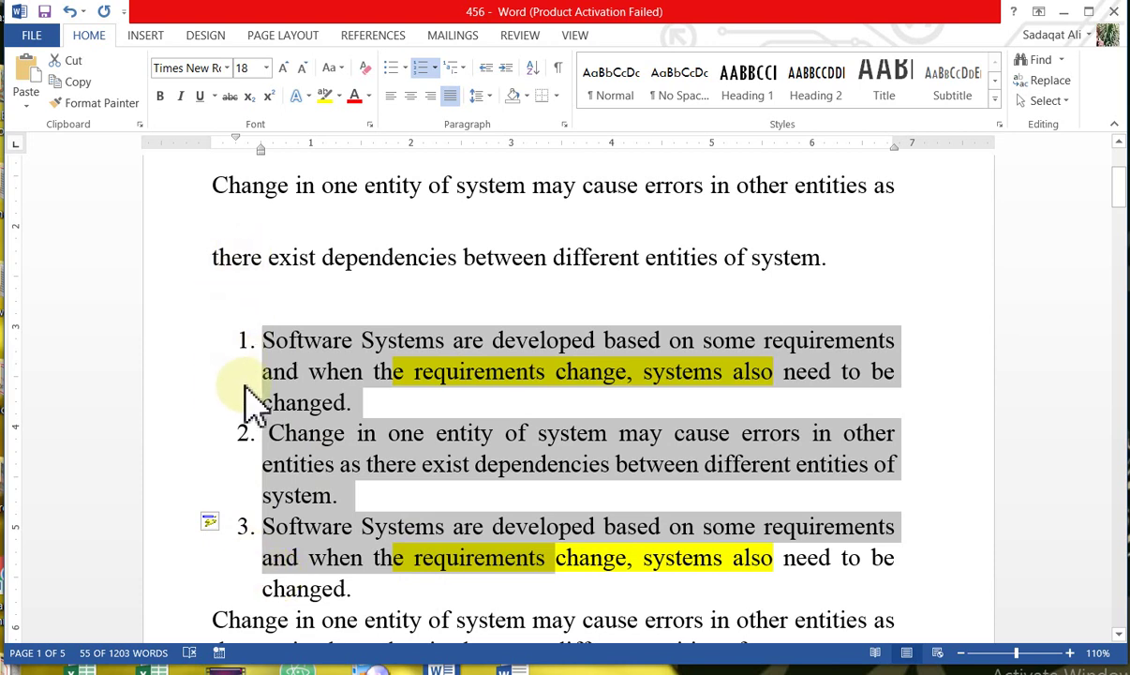
pyautogui.click(407, 73)
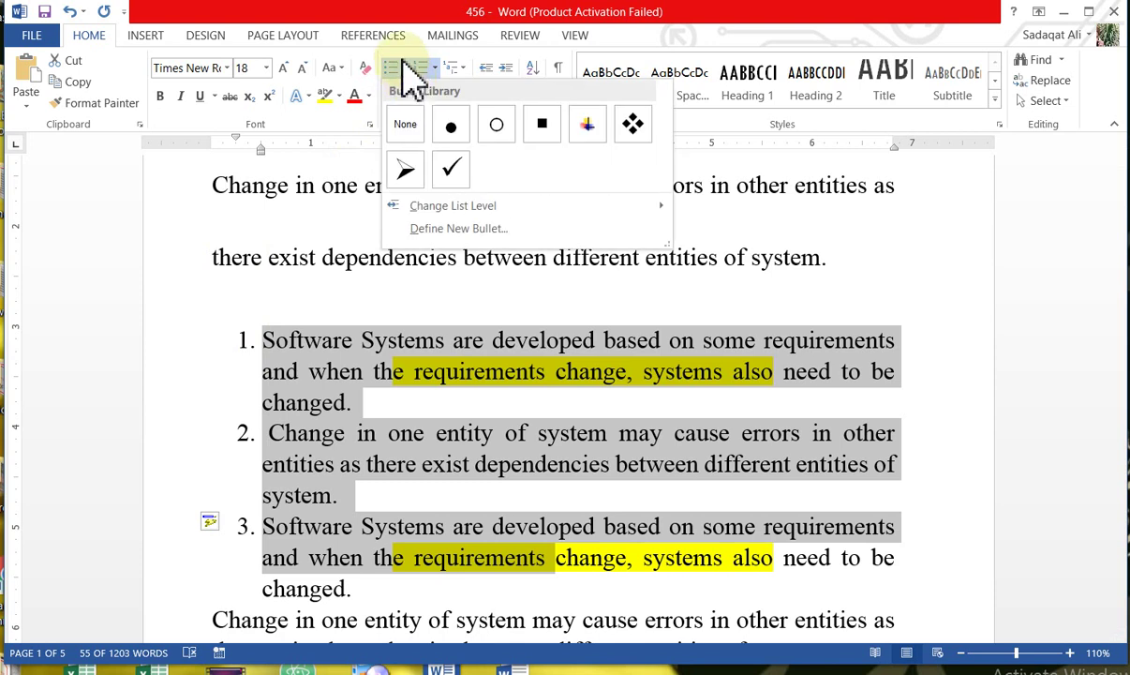
pyautogui.click(405, 67)
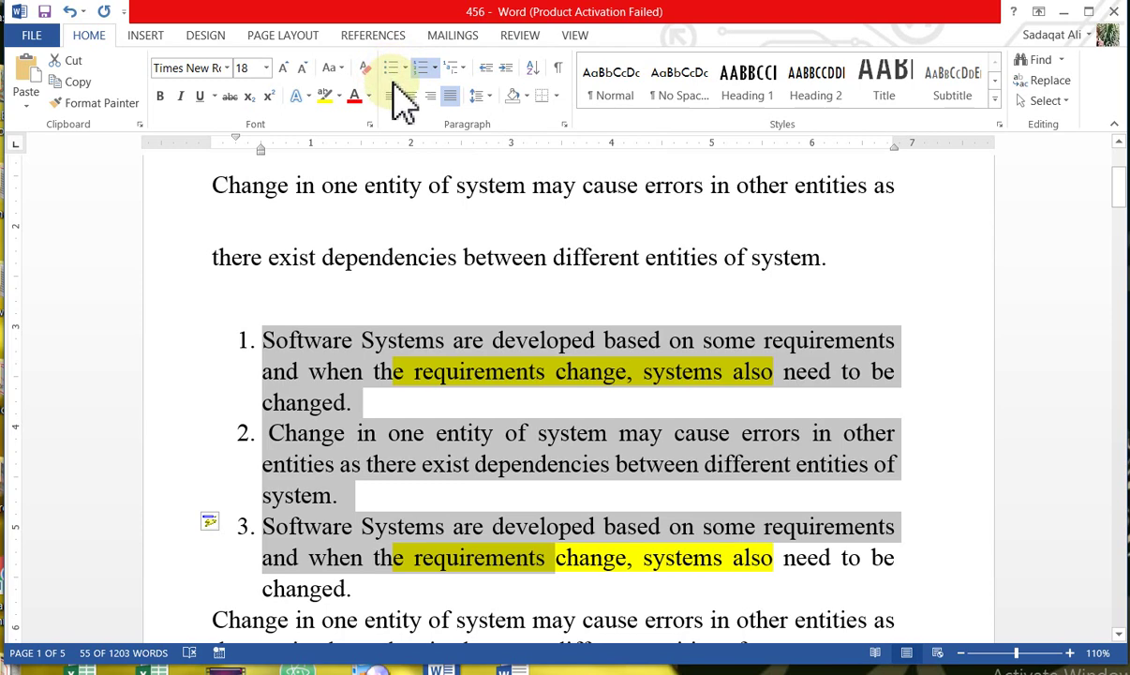
pyautogui.click(407, 70)
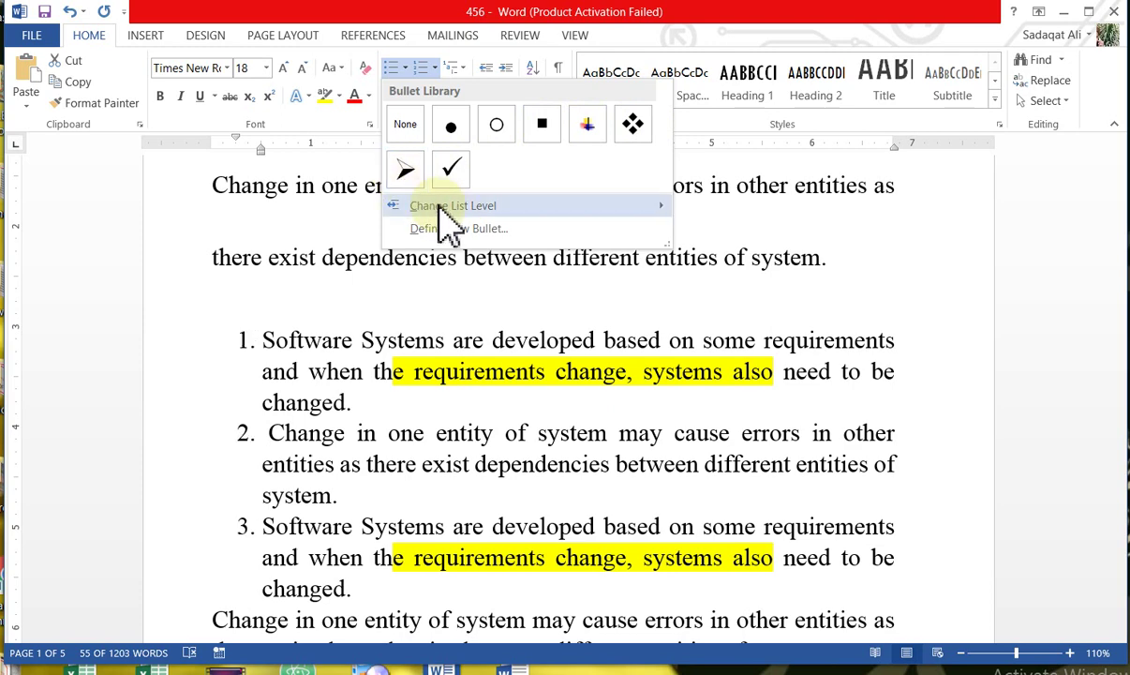
pyautogui.moveTo(459, 215)
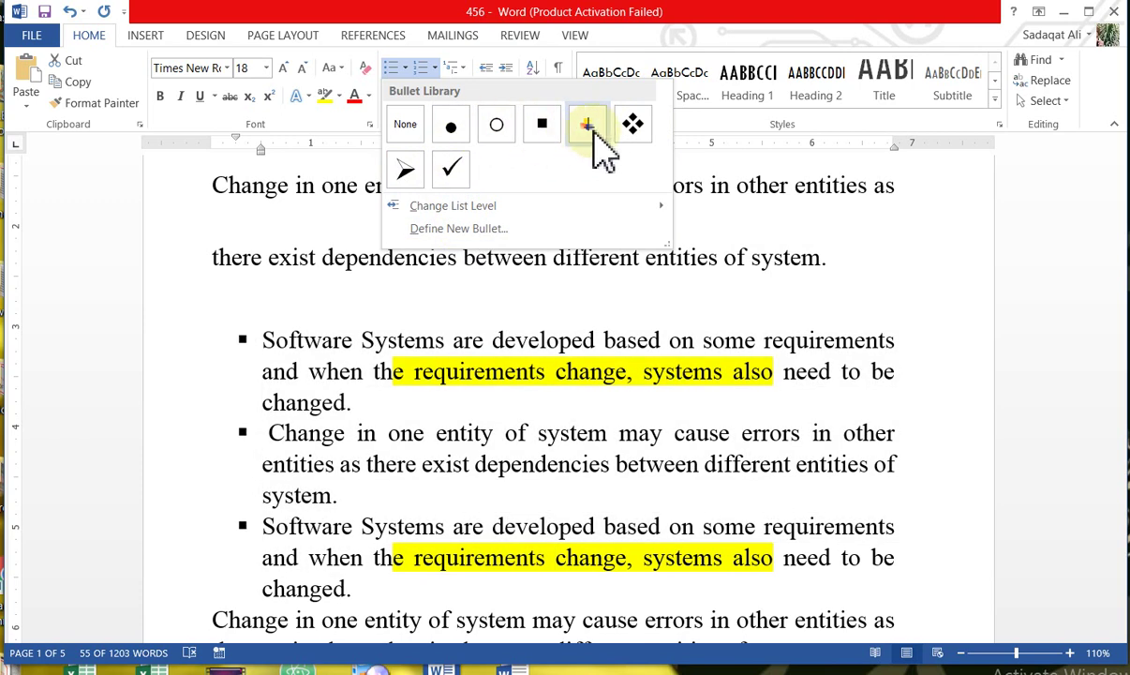
pyautogui.click(633, 125)
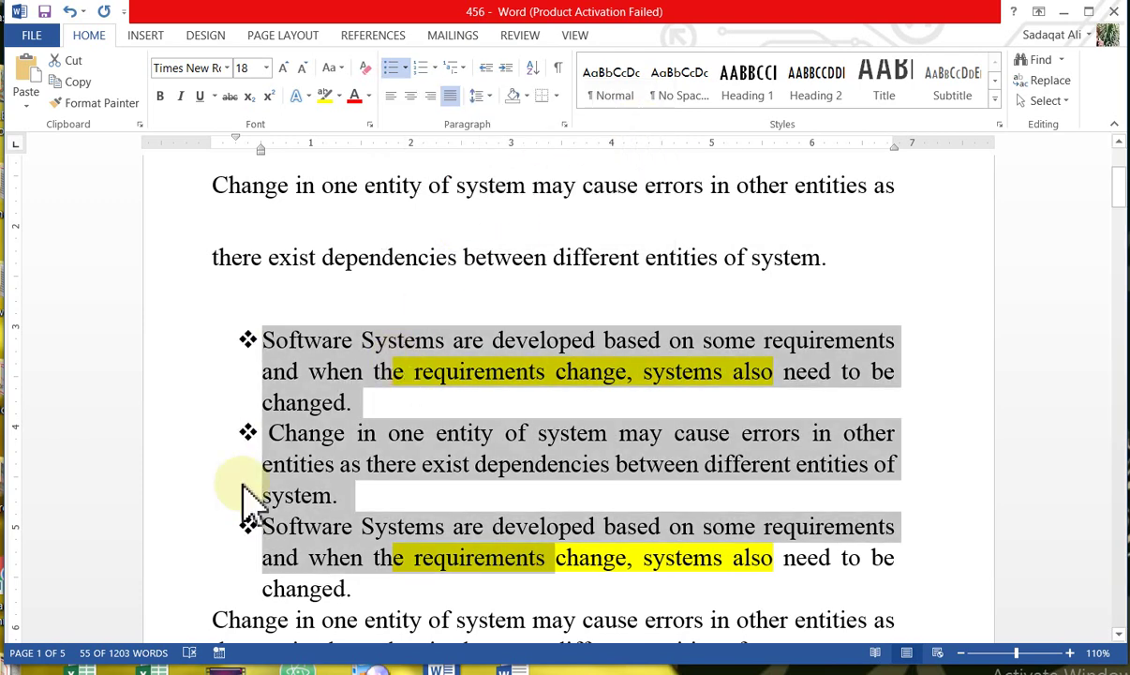
# - Select all three bulleted items in full and apply the A. B. C. numbering format to them
pyautogui.click(244, 491)
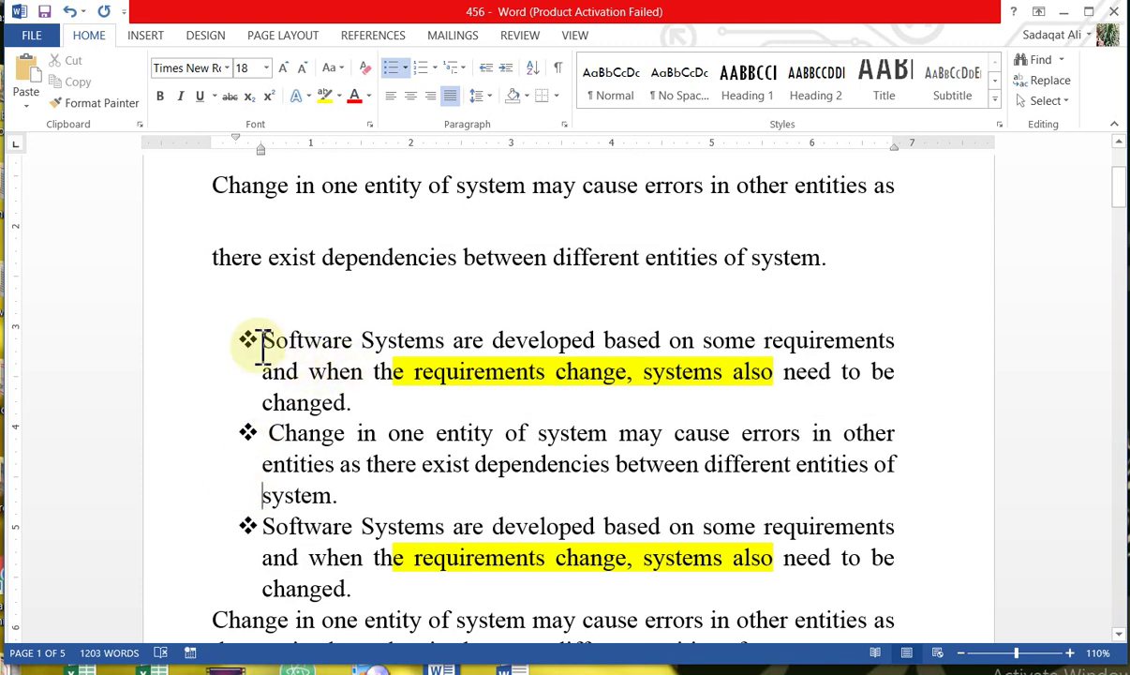
pyautogui.moveTo(264, 339); pyautogui.dragTo(401, 581)
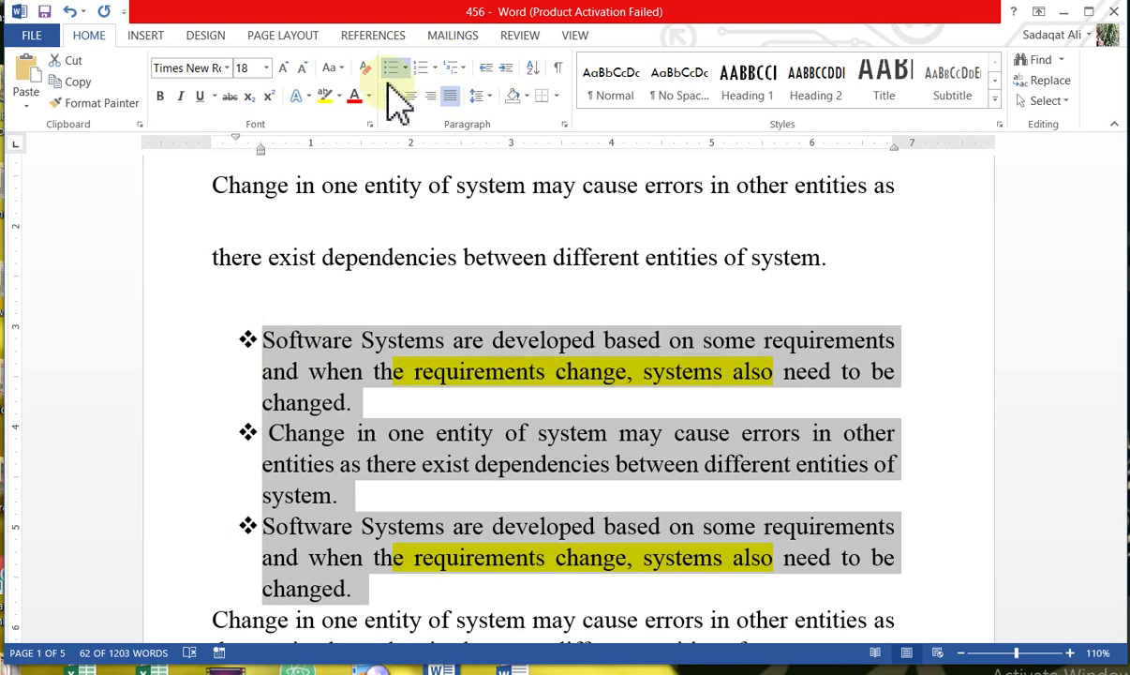
pyautogui.press('Left')
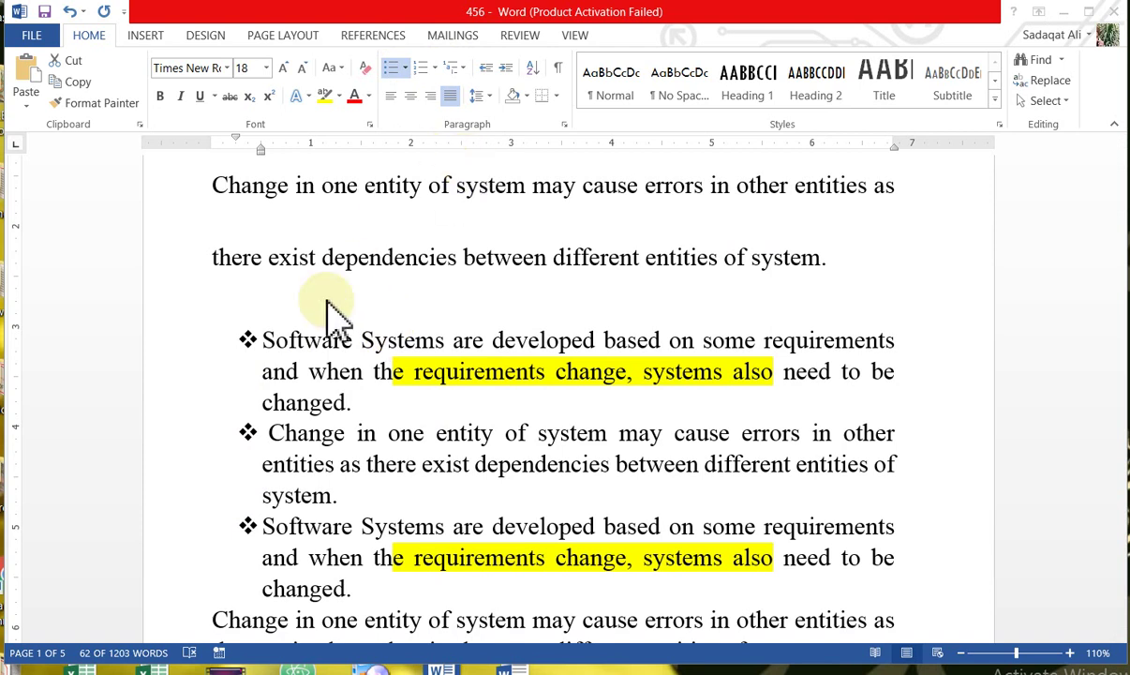
pyautogui.click(278, 335)
pyautogui.hotkey('ctrl', 'shift', 'Down')
pyautogui.hotkey('ctrl', 'shift', 'Down')
pyautogui.hotkey('ctrl', 'shift', 'Down')
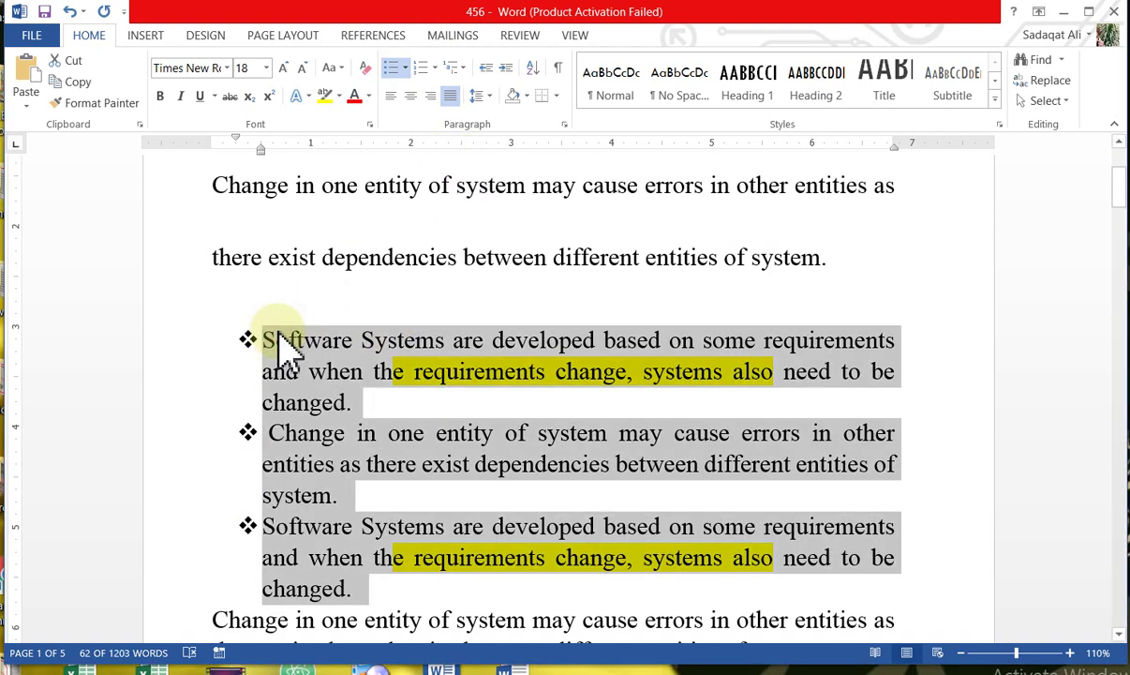
pyautogui.click(435, 69)
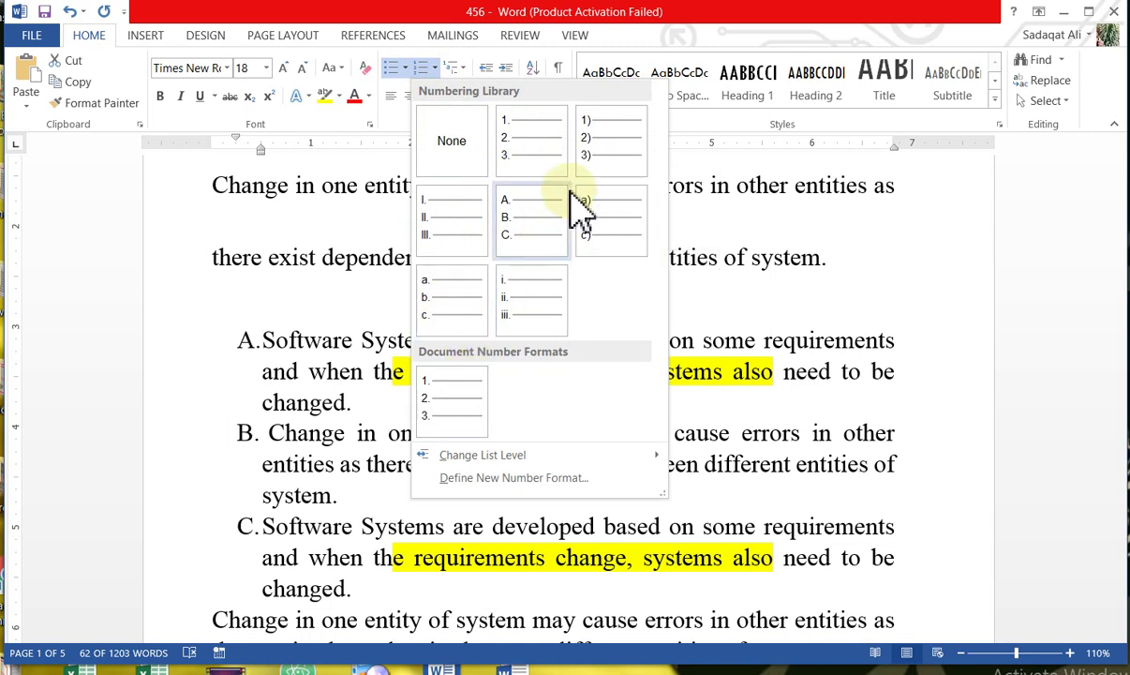
pyautogui.press('Escape')
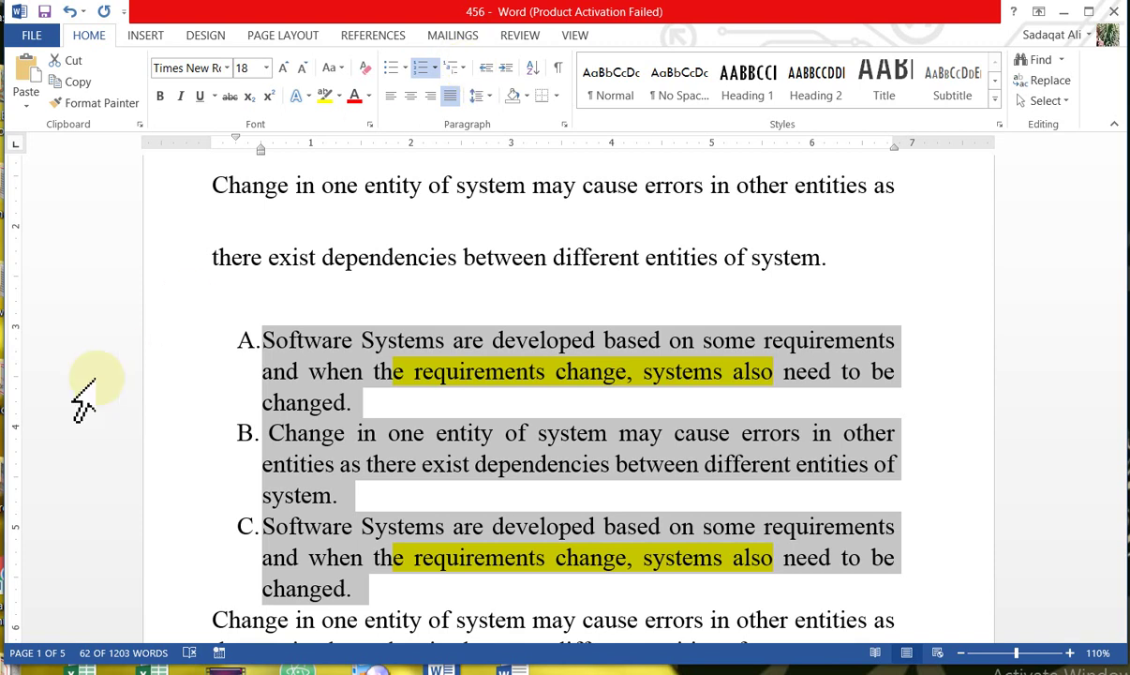
pyautogui.click(364, 403)
pyautogui.press('Return')
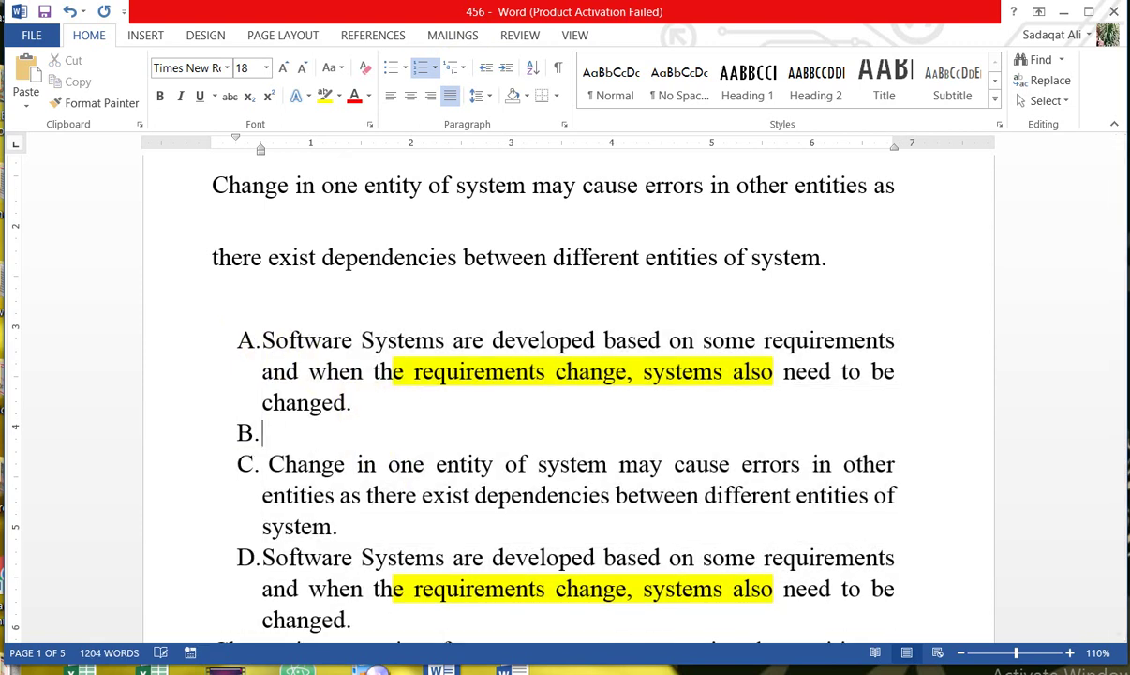
pyautogui.press('BackSpace')
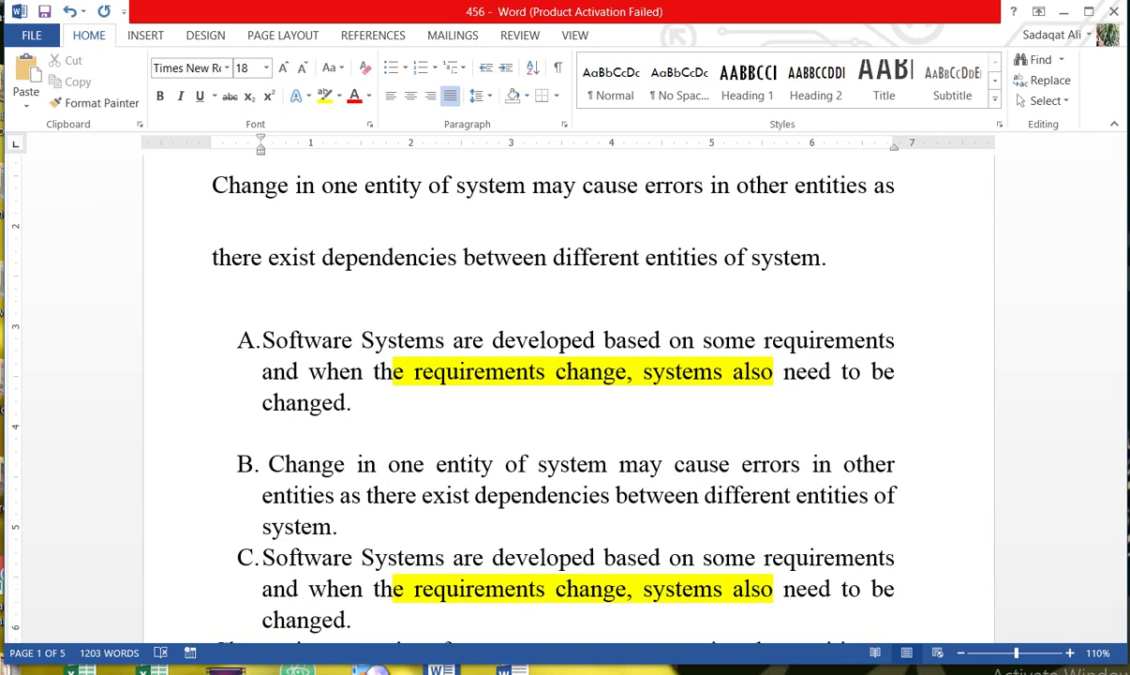
pyautogui.write('i)')
pyautogui.press('BackSpace')
pyautogui.press('BackSpace')
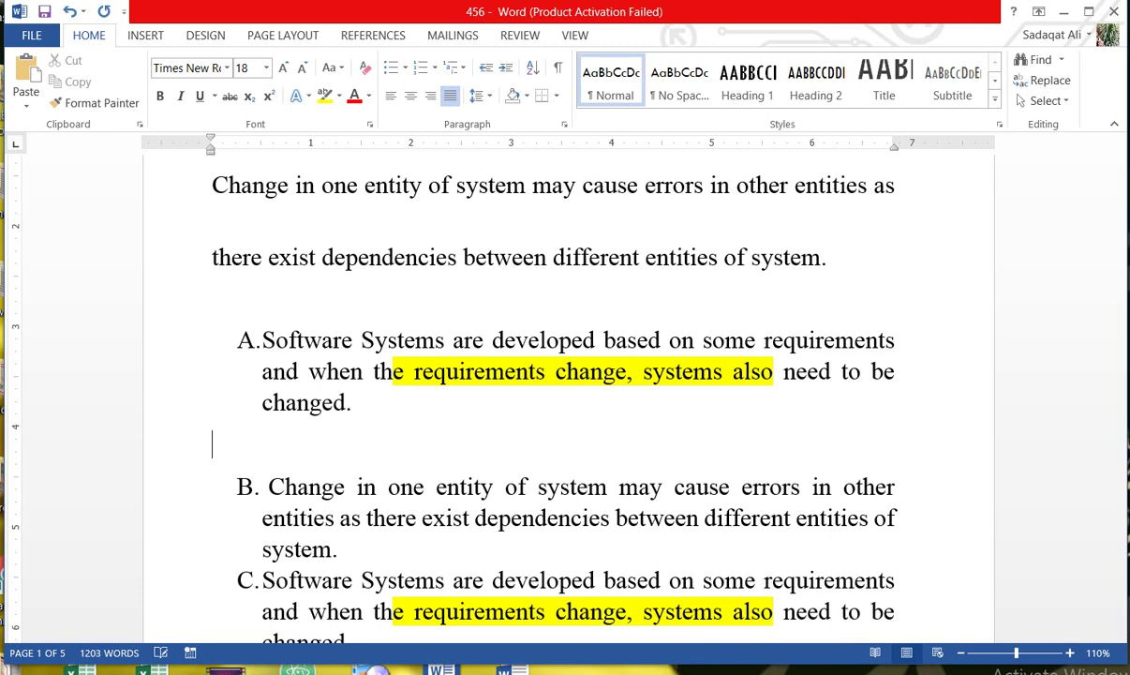
pyautogui.press('BackSpace')
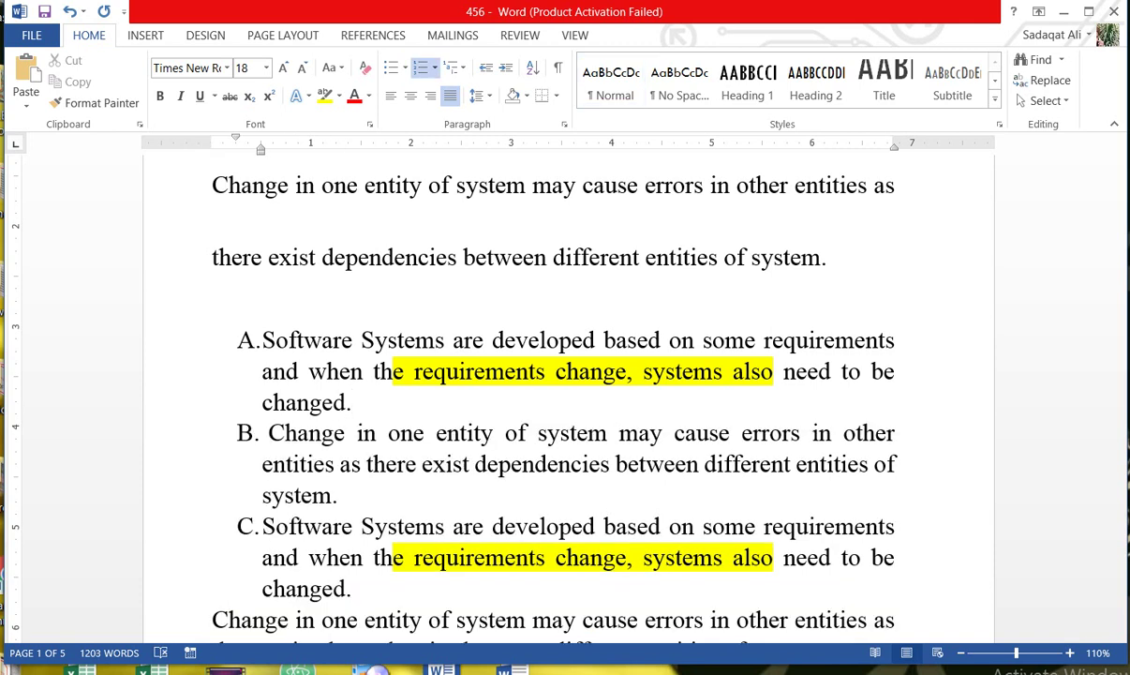
# - Below list item A, add an indented sub-list numbered a), b), c) with the entries A, B and C, ending in an unnumbered blank line
pyautogui.press('Return')
pyautogui.press('BackSpace')
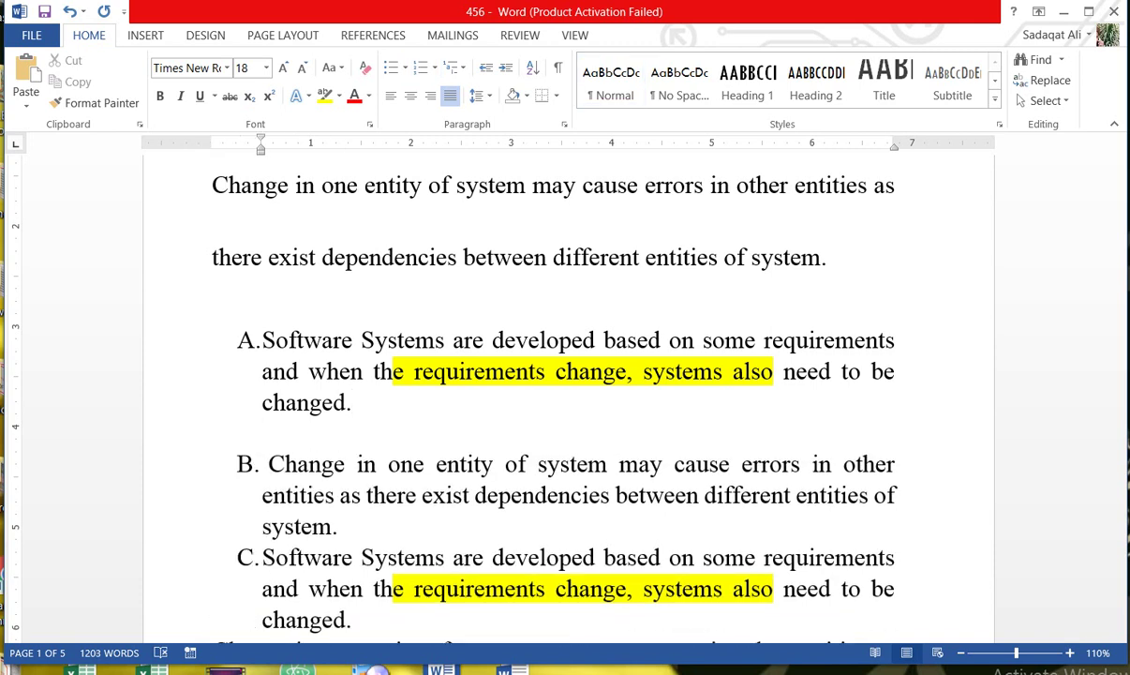
pyautogui.write('a) ')
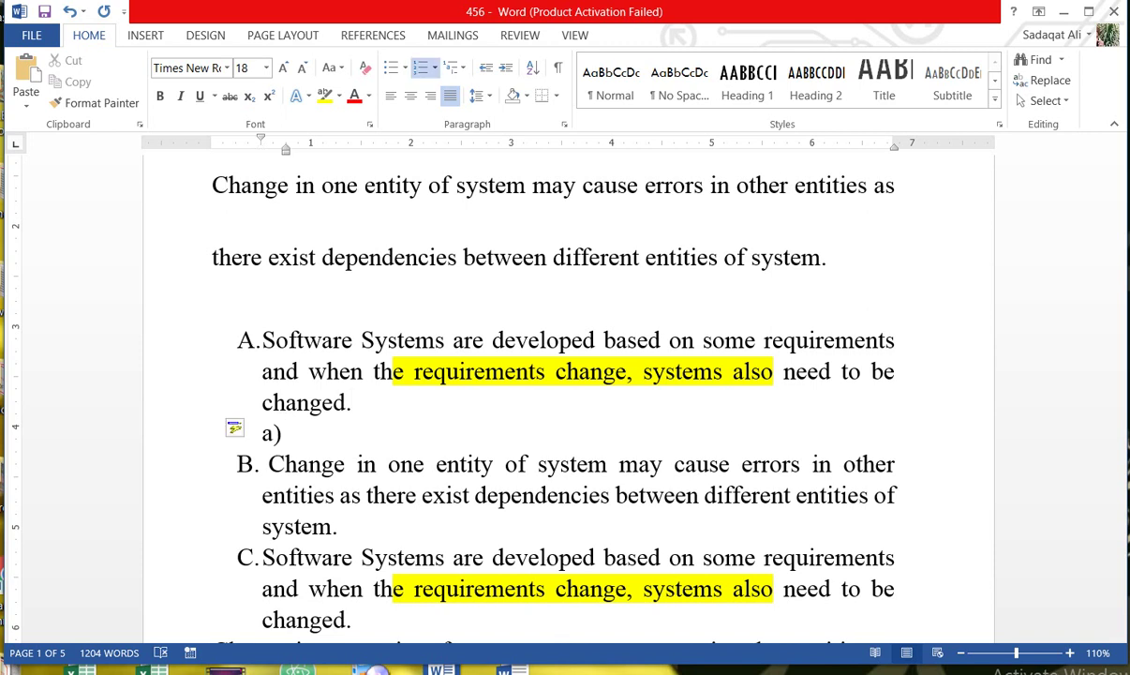
pyautogui.write('a')
pyautogui.press('Return')
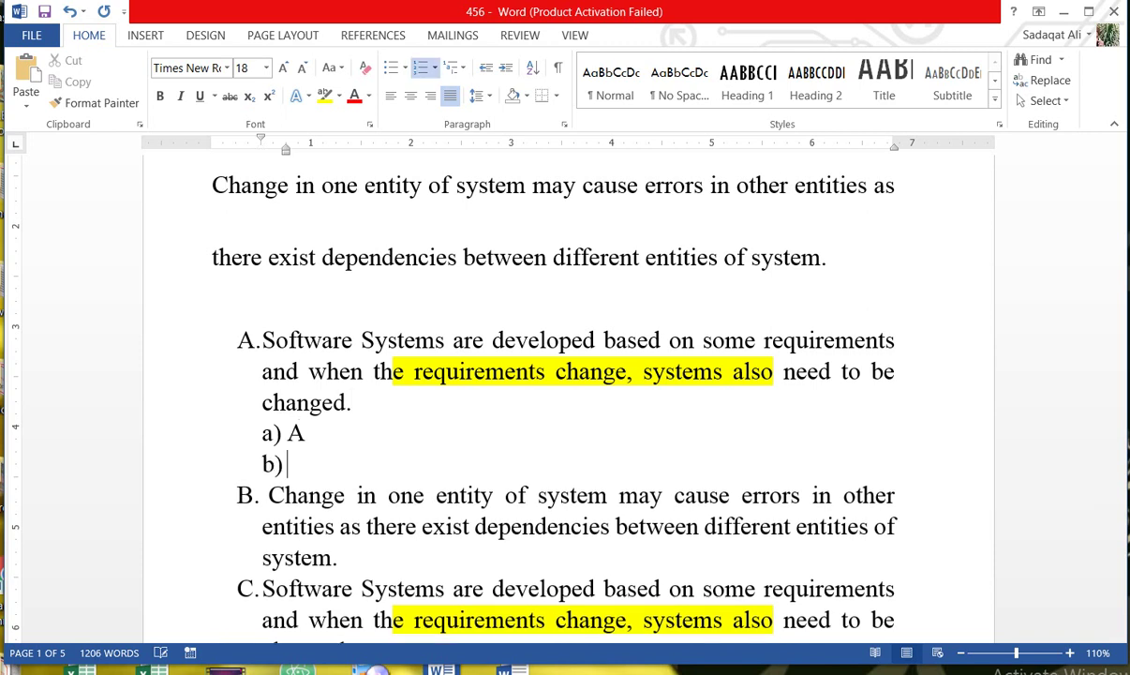
pyautogui.write('b')
pyautogui.press('Return')
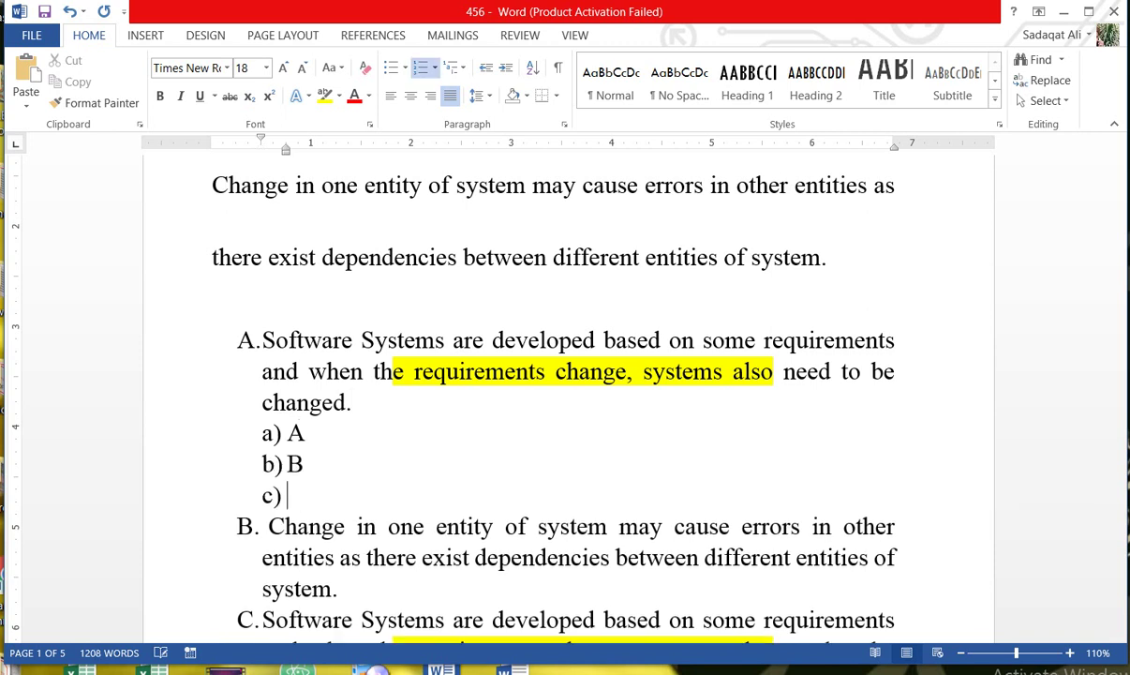
pyautogui.write('c')
pyautogui.press('Return')
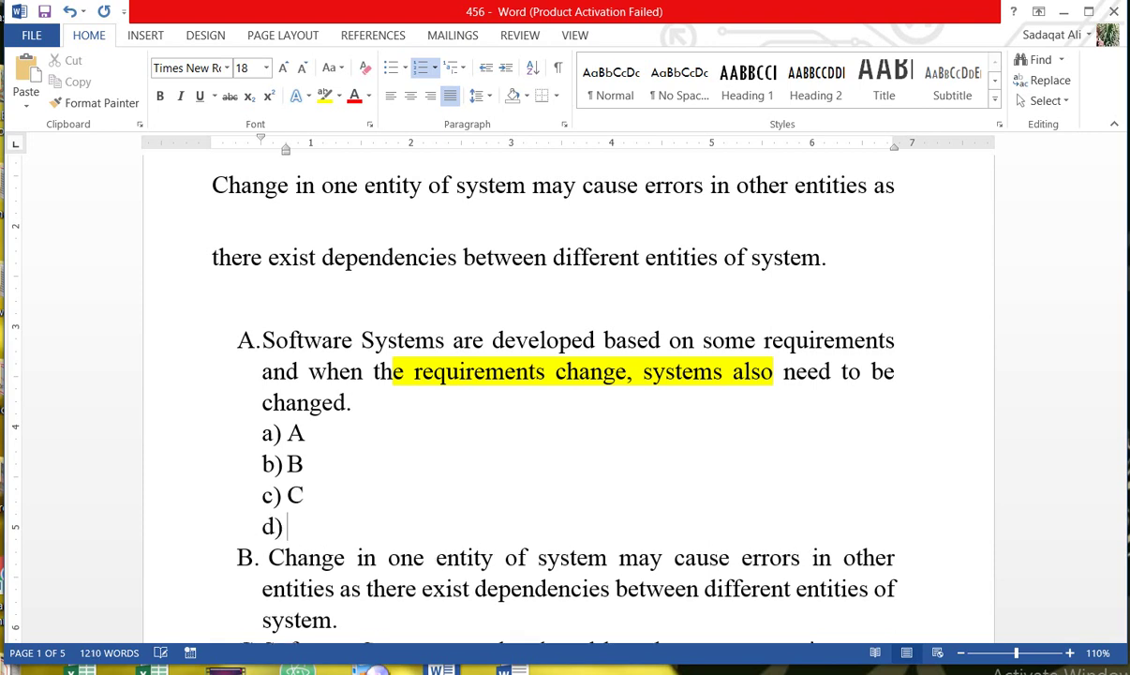
pyautogui.press('BackSpace')
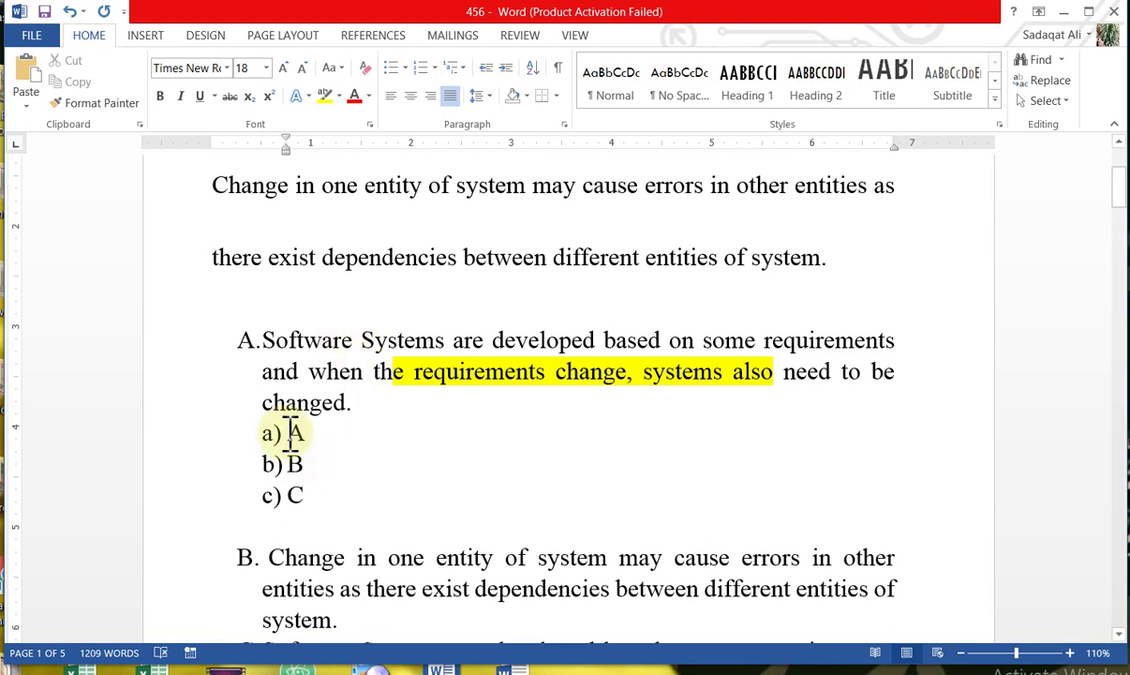
# - Select sub-items A, B and C and apply the multilevel list style with diamond, arrow and square bullets
pyautogui.moveTo(264, 432); pyautogui.dragTo(325, 514)
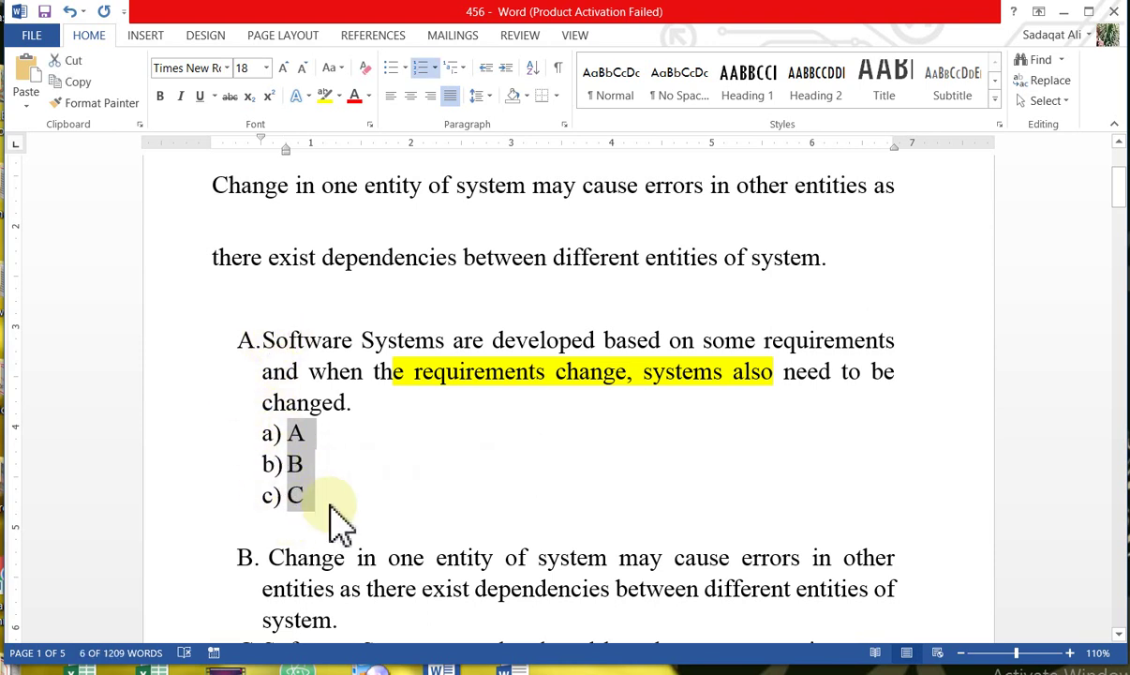
pyautogui.click(461, 71)
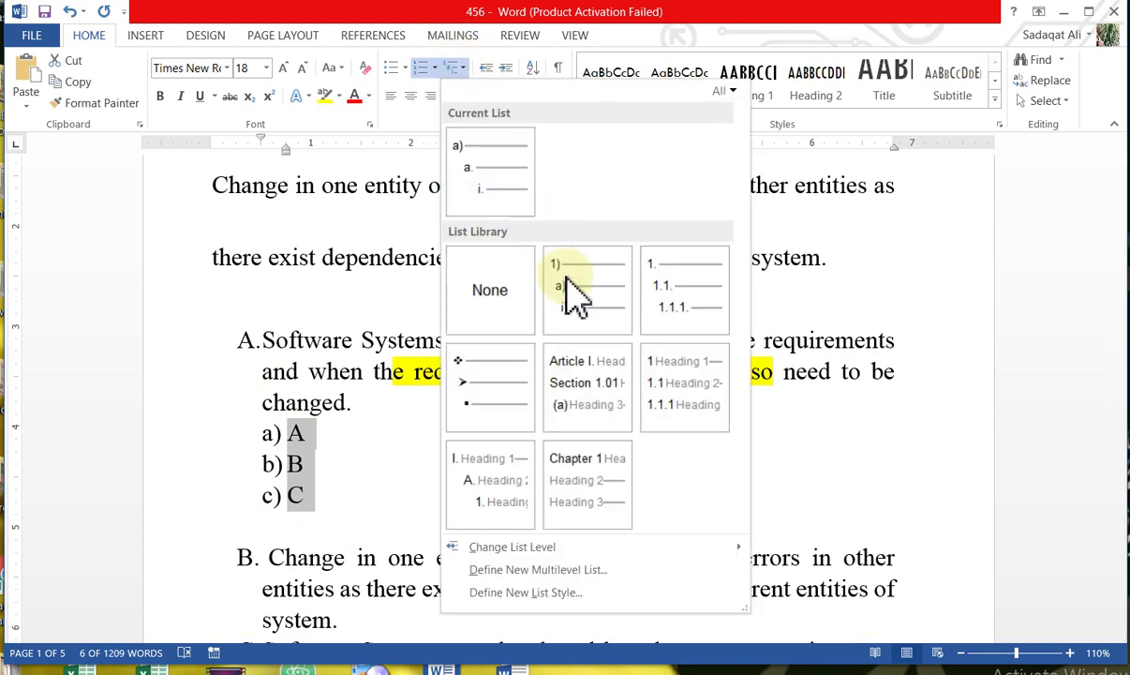
pyautogui.moveTo(565, 277)
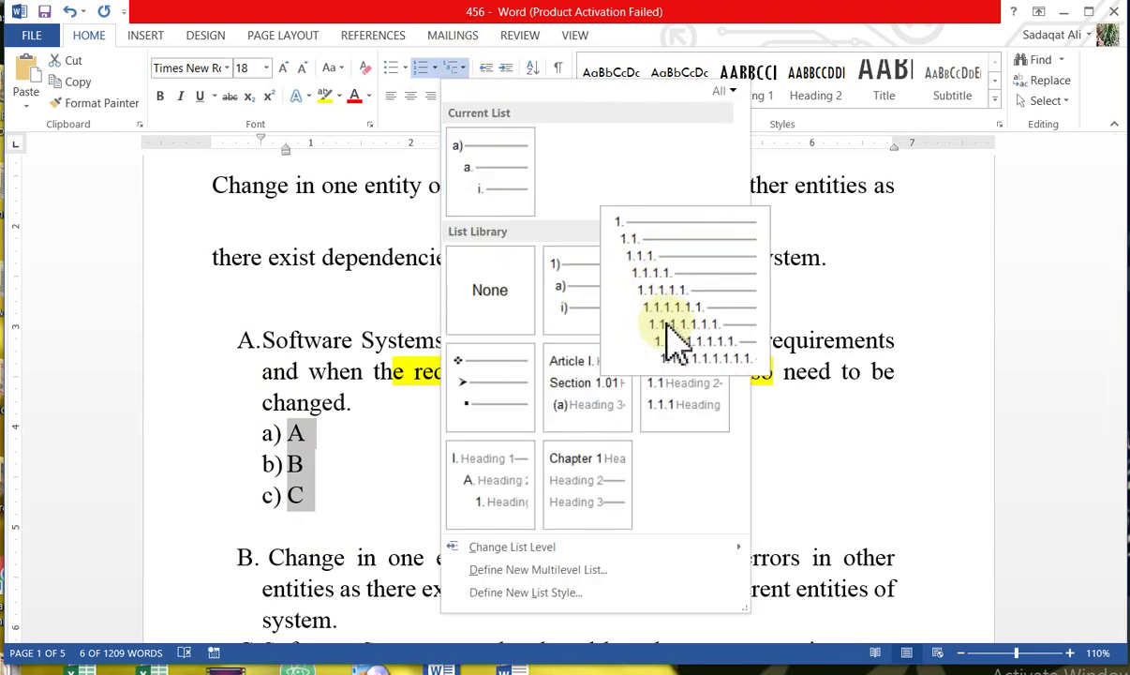
pyautogui.moveTo(497, 369)
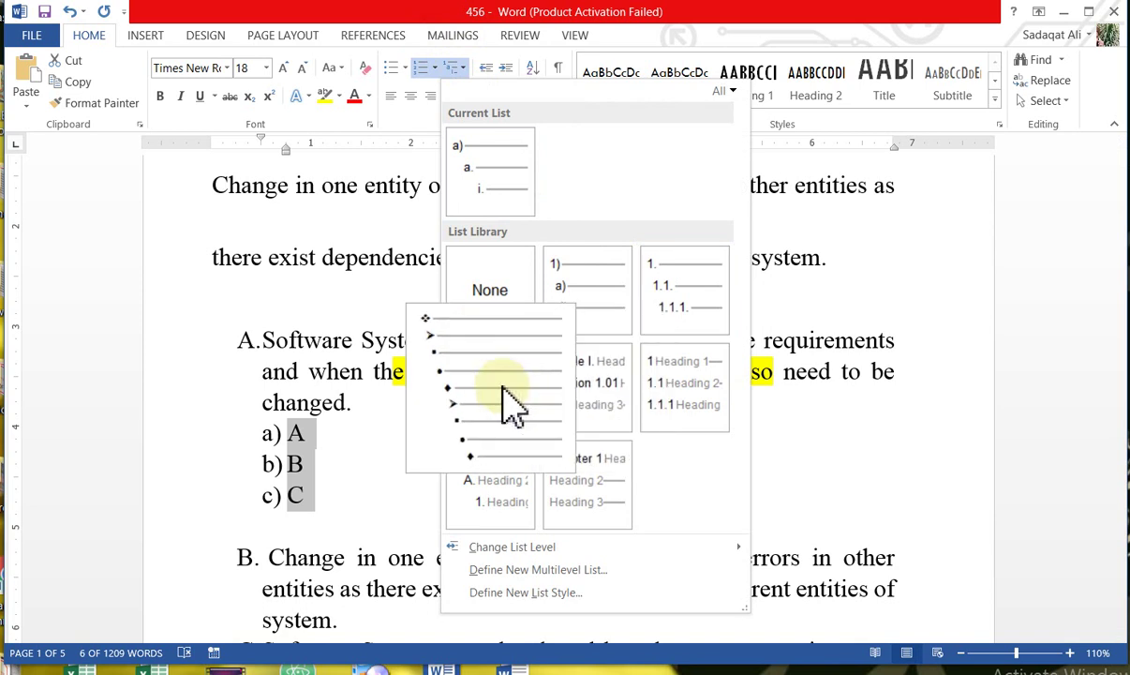
pyautogui.click(503, 386)
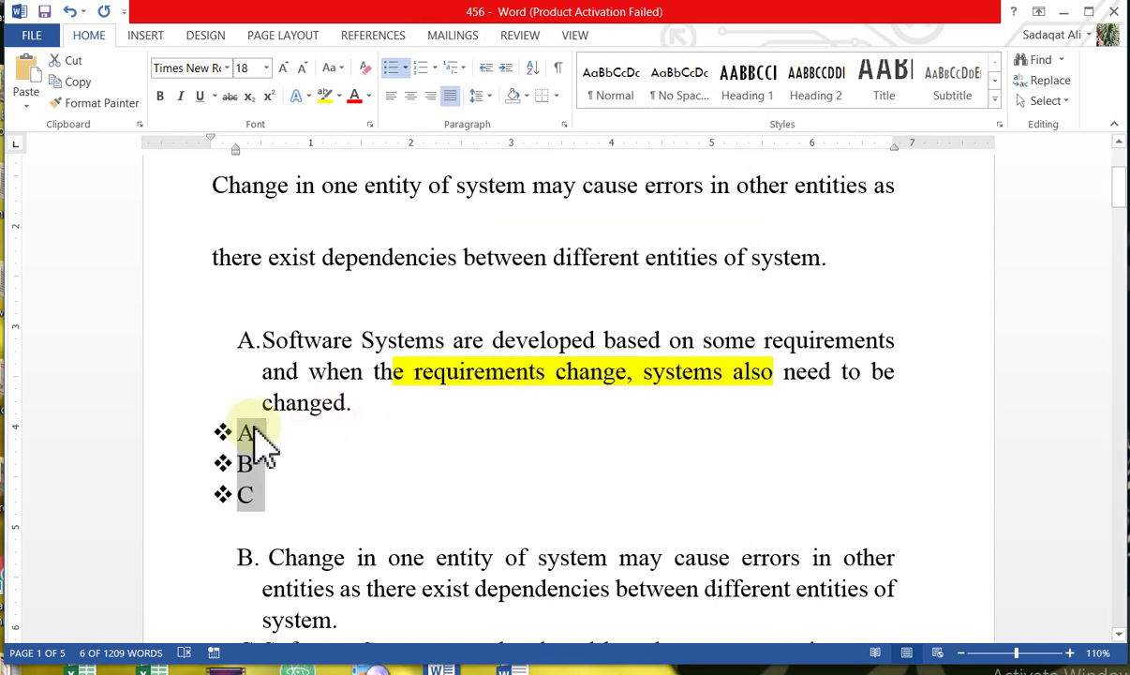
# - Change the list level of sub-items A, B and C to the second, arrow-bullet level and on to the seventh, square-bullet level
pyautogui.click(435, 67)
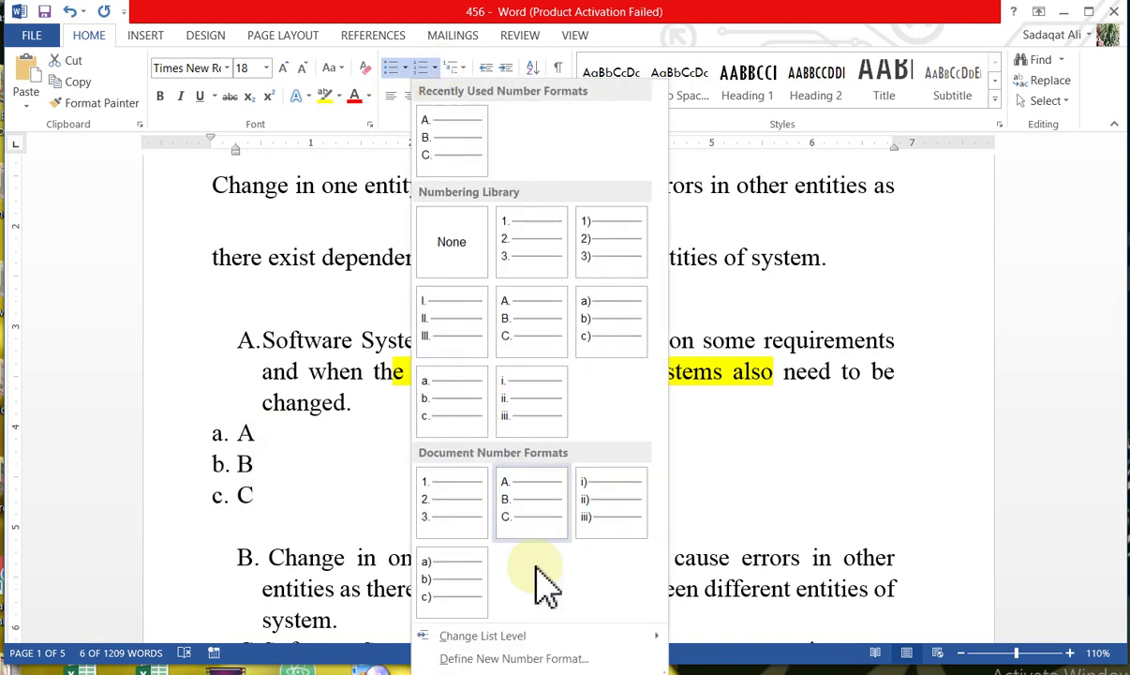
pyautogui.moveTo(619, 637)
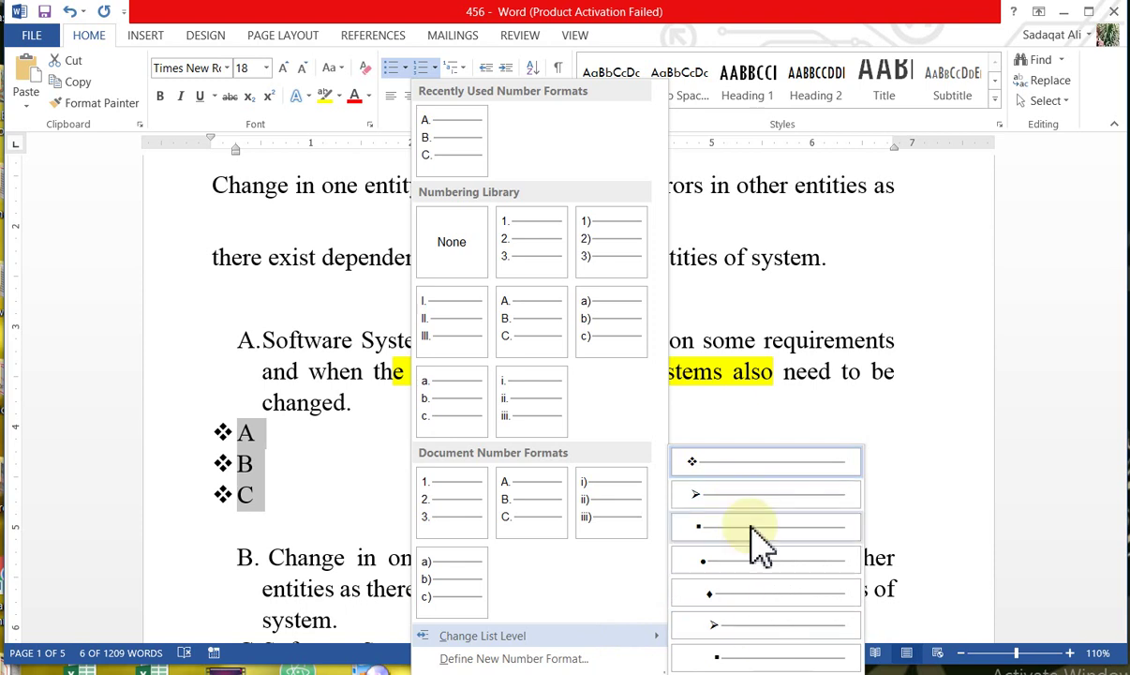
pyautogui.click(765, 494)
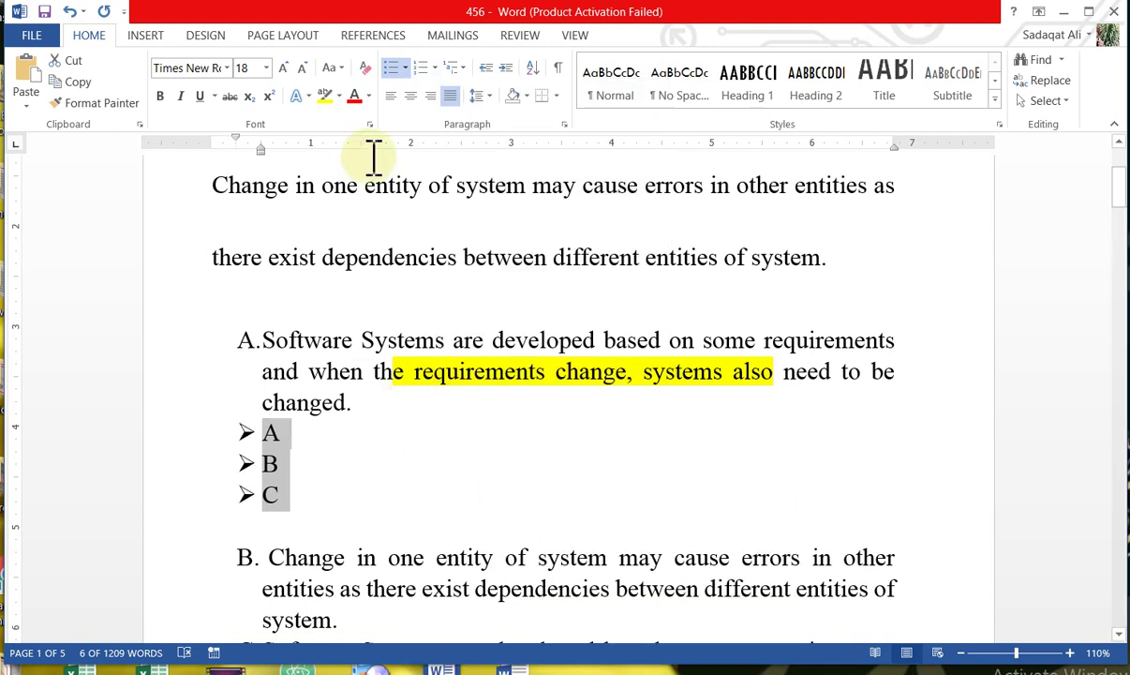
pyautogui.click(435, 69)
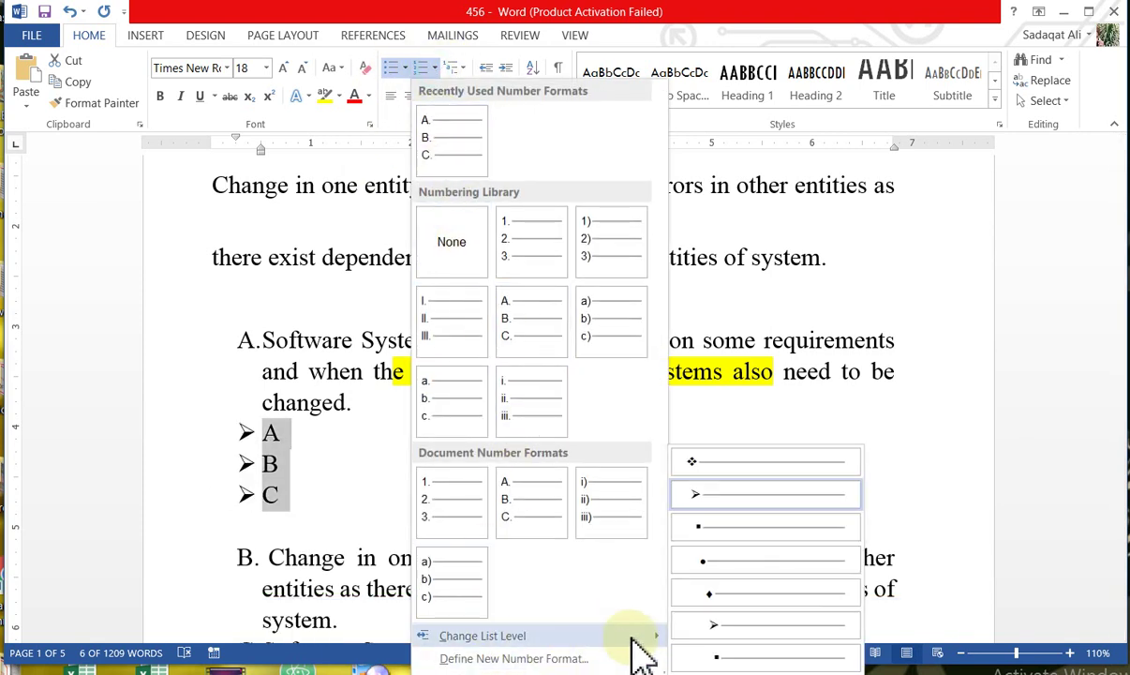
pyautogui.click(776, 649)
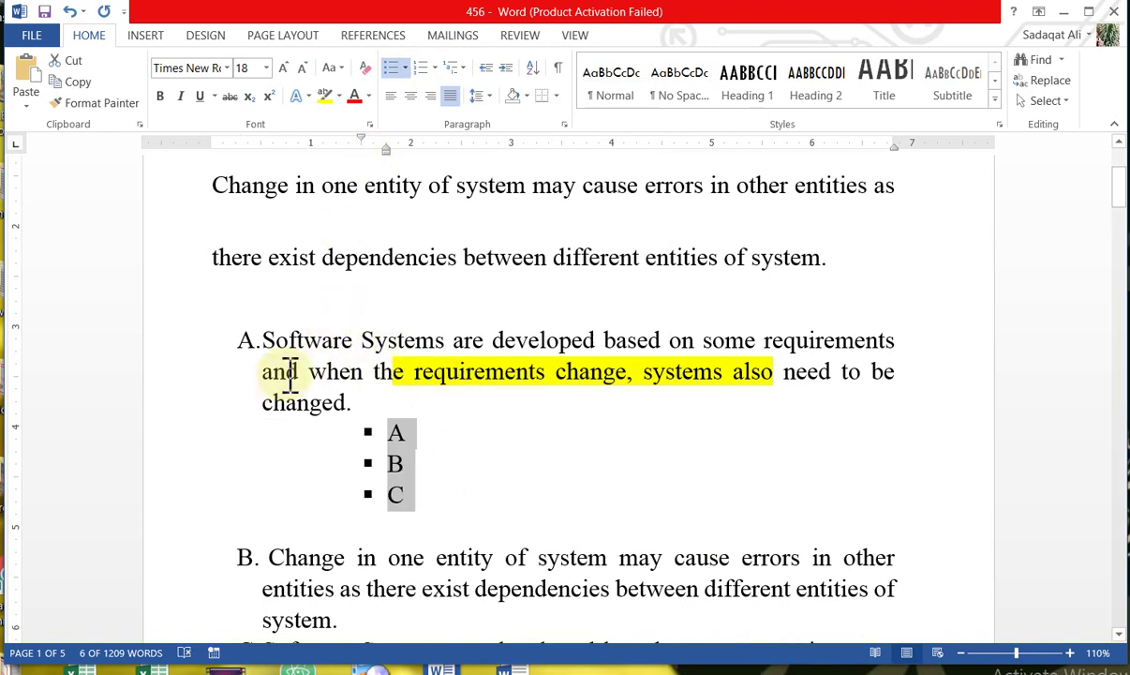
pyautogui.click(382, 434)
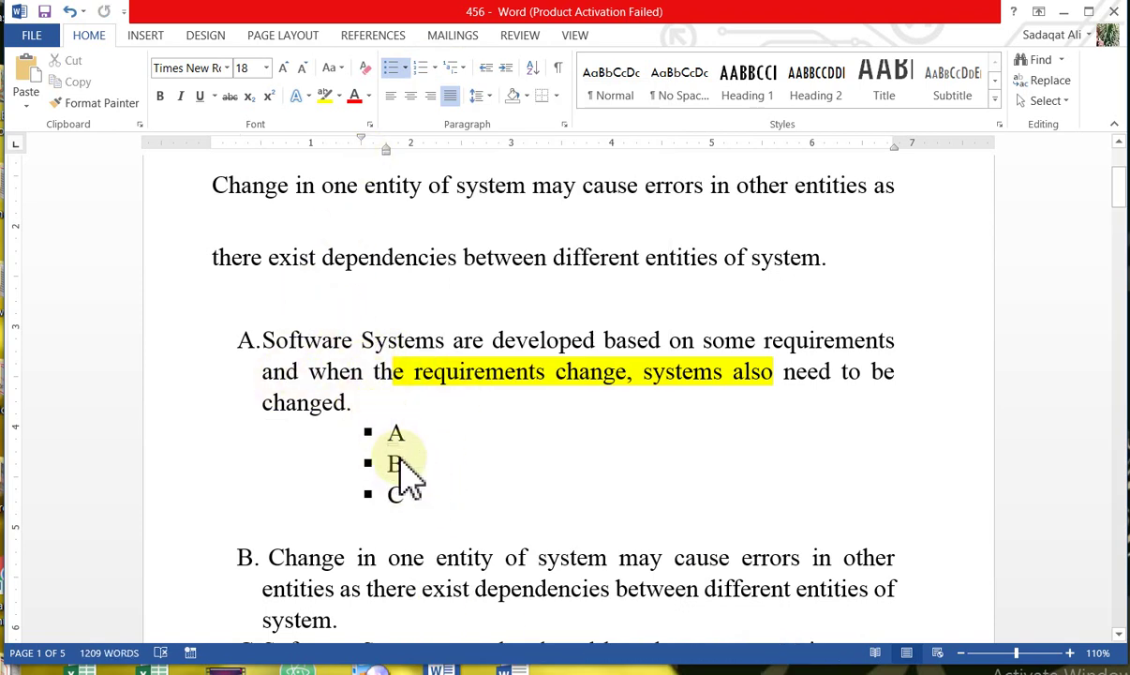
# - Select the three square-bulleted sub-items and reduce their left indent to about 1.2 inches
pyautogui.moveTo(412, 473)
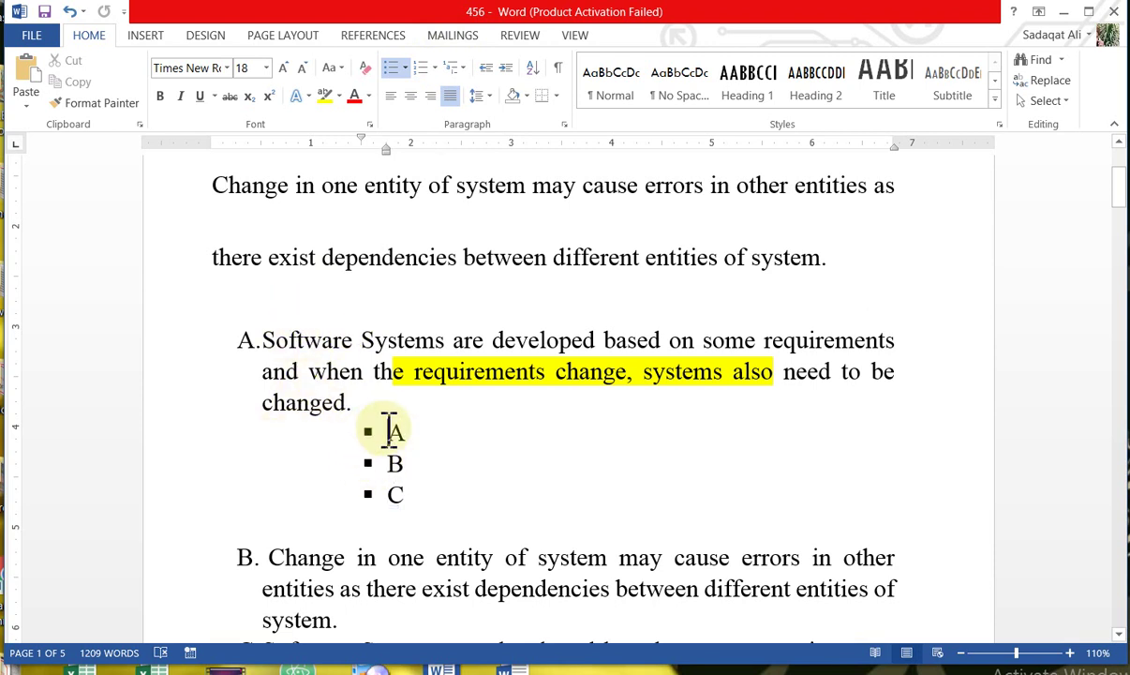
pyautogui.moveTo(385, 431); pyautogui.dragTo(434, 511)
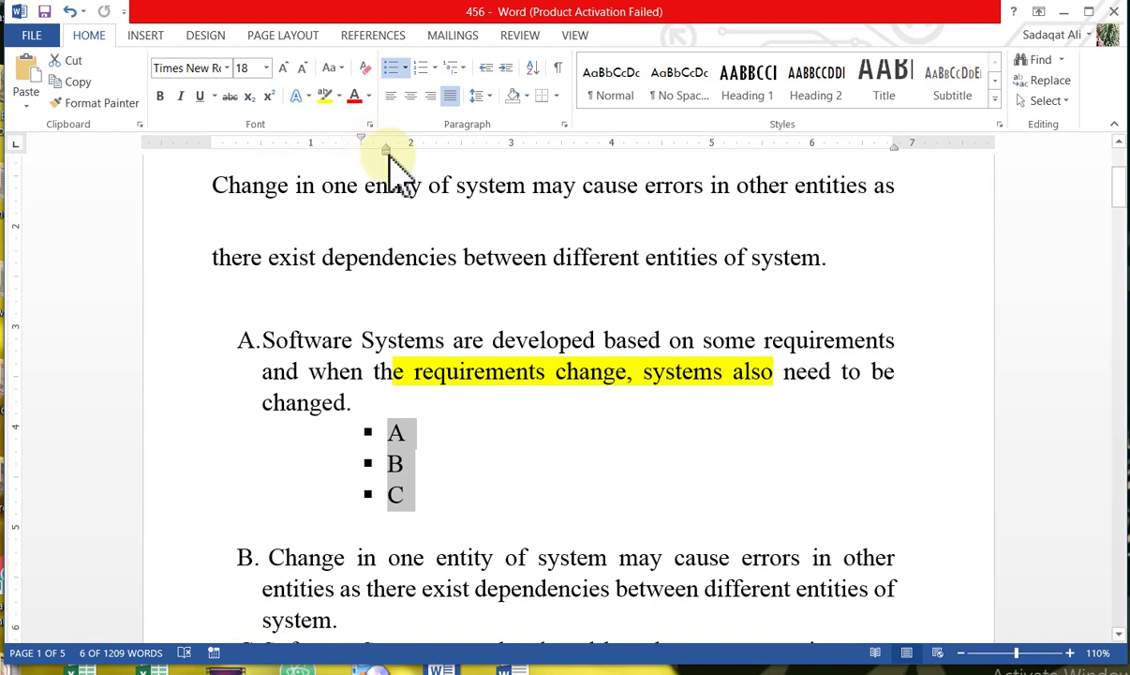
pyautogui.moveTo(386, 152)
pyautogui.mouseDown()
pyautogui.moveTo(429, 153)
pyautogui.moveTo(313, 164)
pyautogui.moveTo(391, 164)
pyautogui.moveTo(333, 164)
pyautogui.mouseUp()
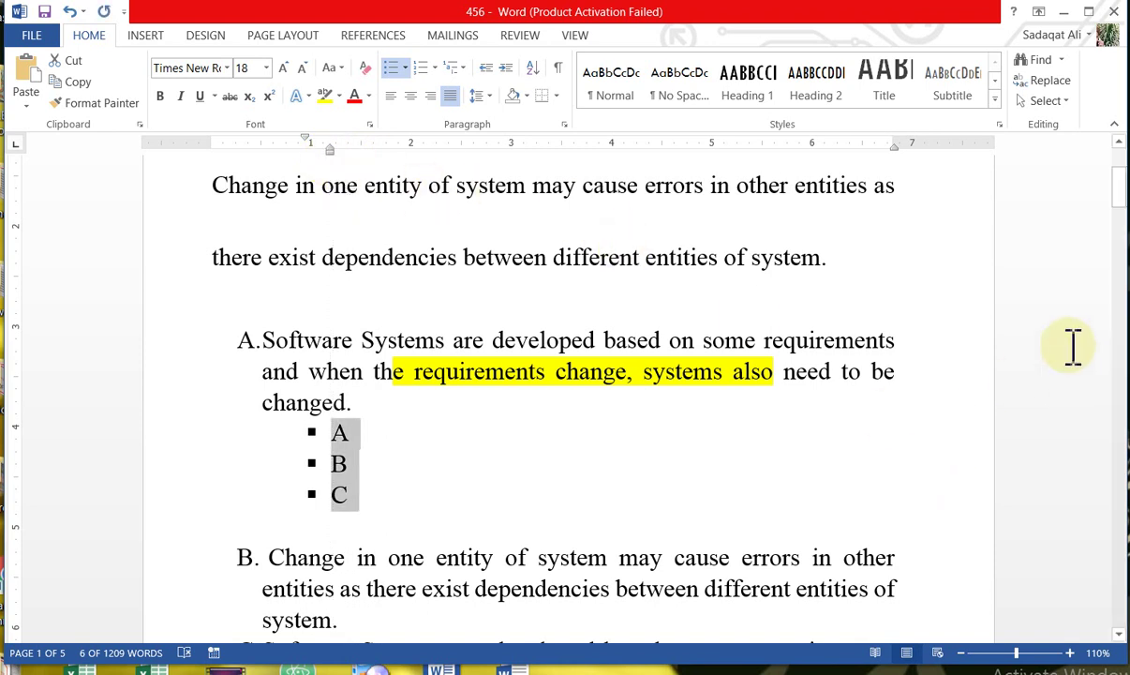
# - Clear all formatting from the first paragraph's text up to and including "between", and undo that change
pyautogui.moveTo(1121, 202); pyautogui.dragTo(1118, 127)
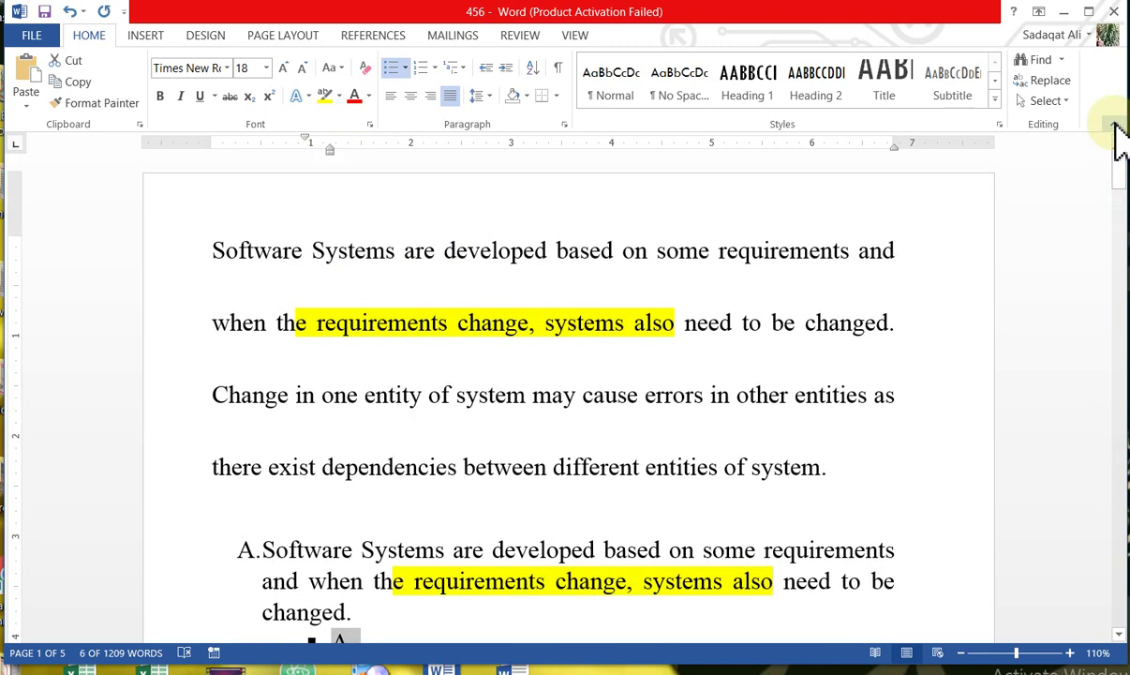
pyautogui.click(530, 283)
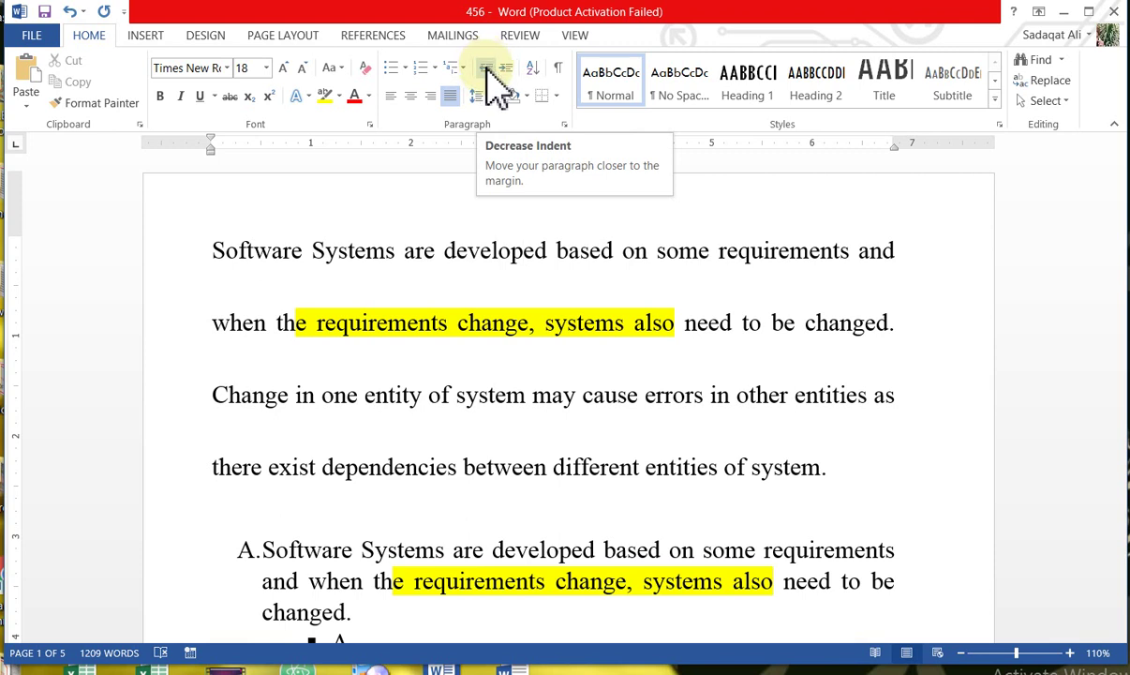
pyautogui.click(183, 245)
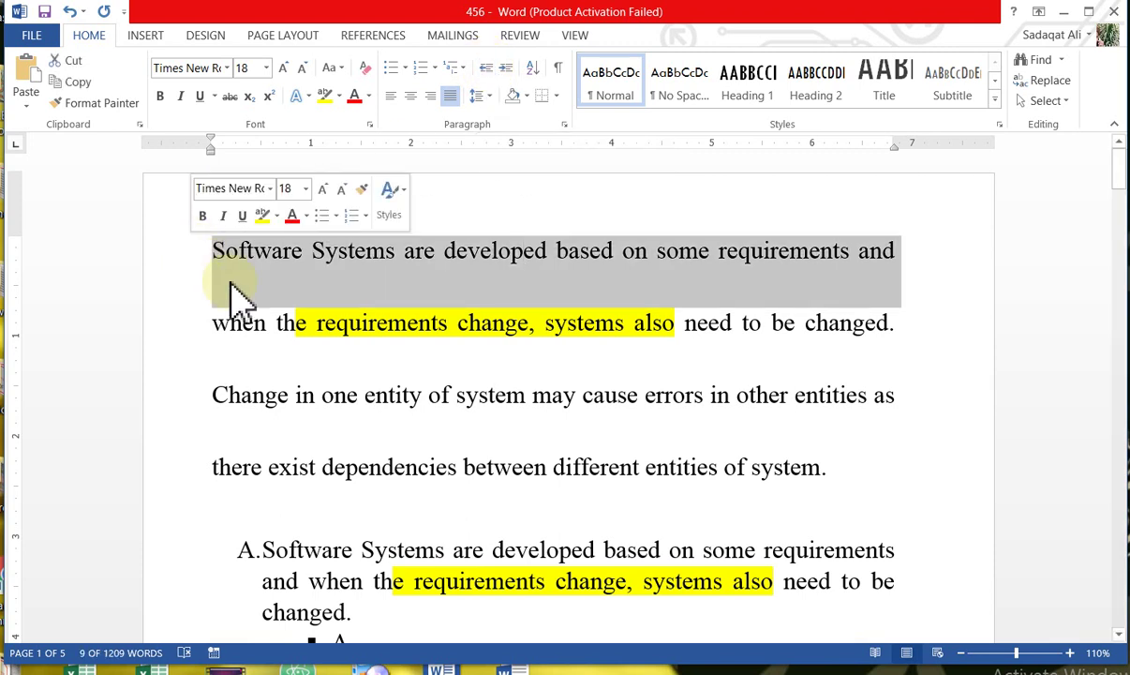
pyautogui.click(265, 322)
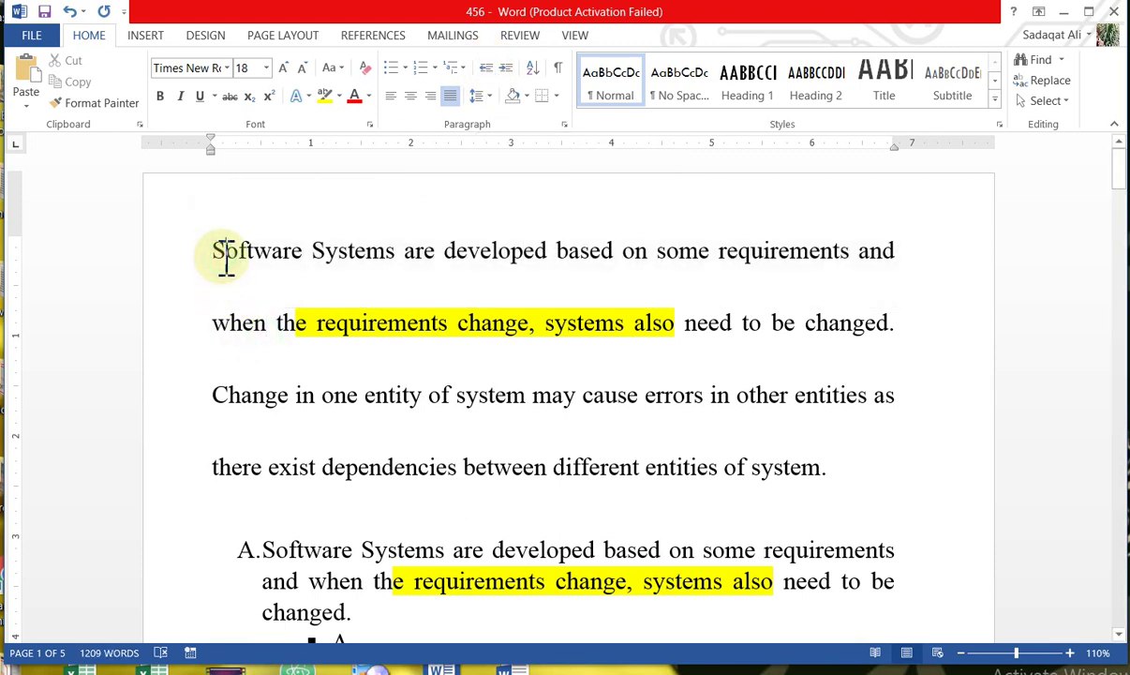
pyautogui.moveTo(225, 259); pyautogui.dragTo(522, 487)
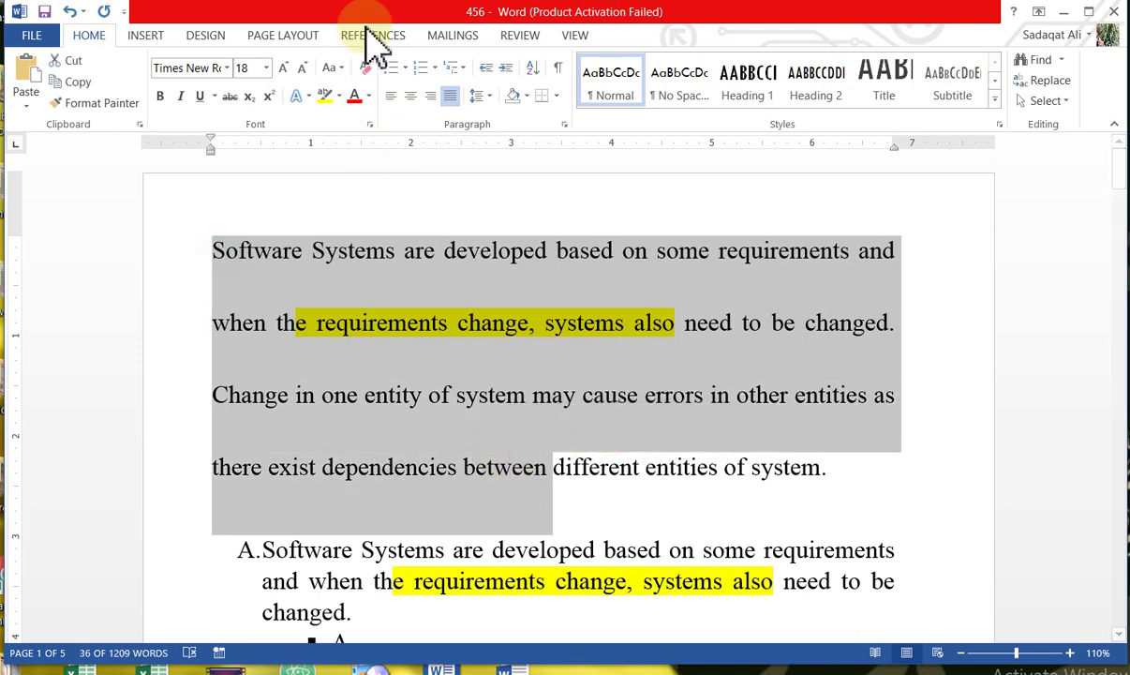
pyautogui.click(364, 67)
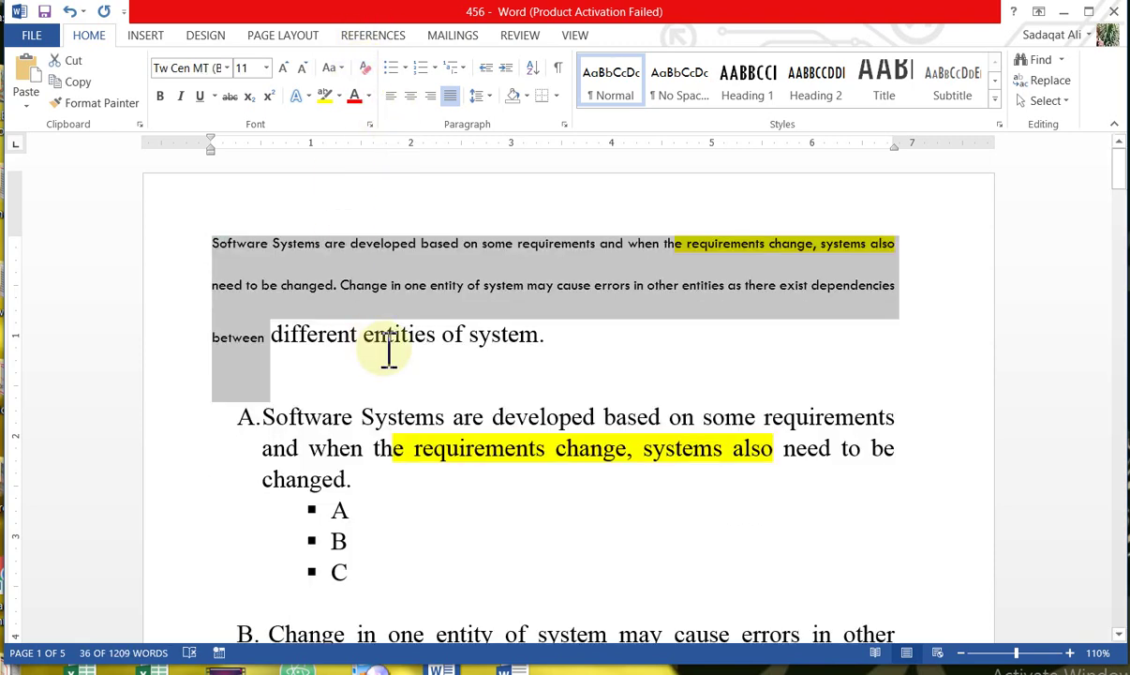
pyautogui.hotkey('ctrl', 'z')
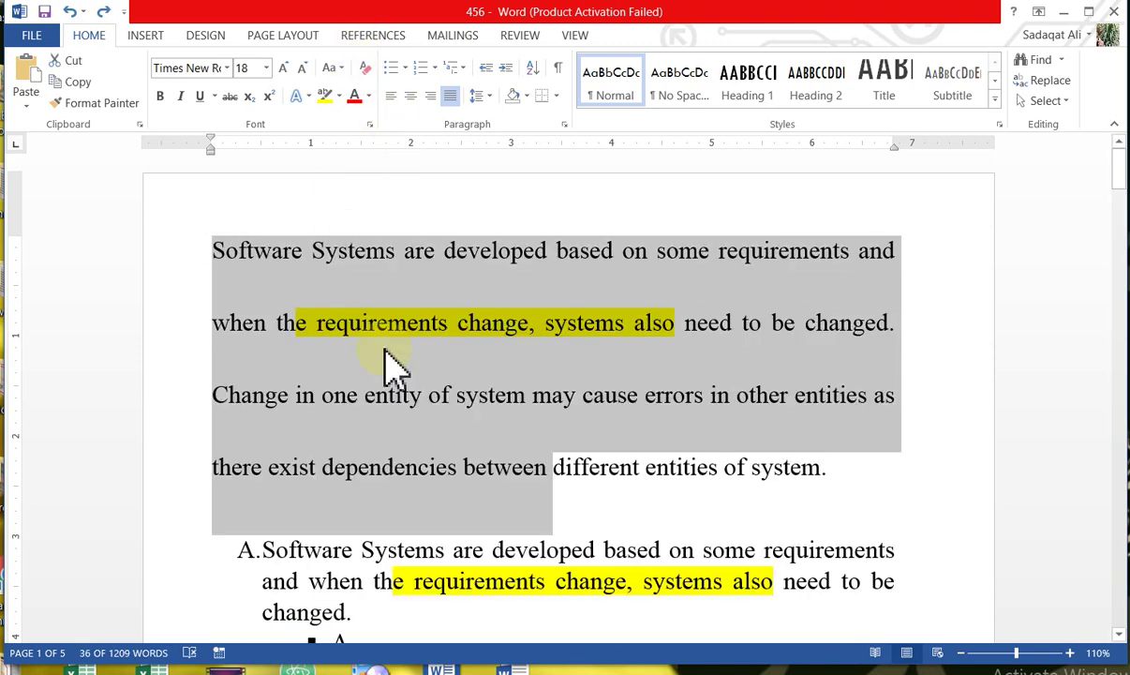
# - Undo the earlier sub-list, list, spacing and alignment edits back to the plain left-aligned paragraphs
pyautogui.hotkey('ctrl', 'z')
pyautogui.hotkey('ctrl', 'z')
pyautogui.hotkey('ctrl', 'z')
pyautogui.hotkey('ctrl', 'z')
pyautogui.hotkey('ctrl', 'z')
pyautogui.hotkey('ctrl', 'z')
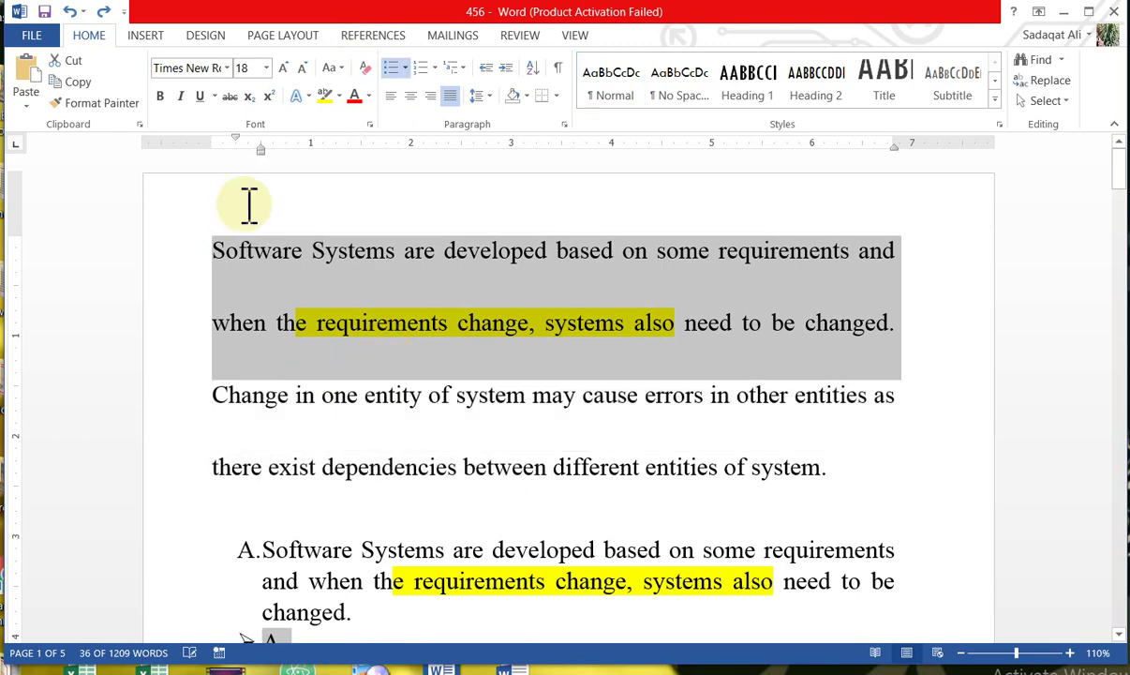
pyautogui.hotkey('ctrl', 'z')
pyautogui.hotkey('ctrl', 'z')
pyautogui.hotkey('ctrl', 'z')
pyautogui.hotkey('ctrl', 'z')
pyautogui.hotkey('ctrl', 'z')
pyautogui.hotkey('ctrl', 'z')
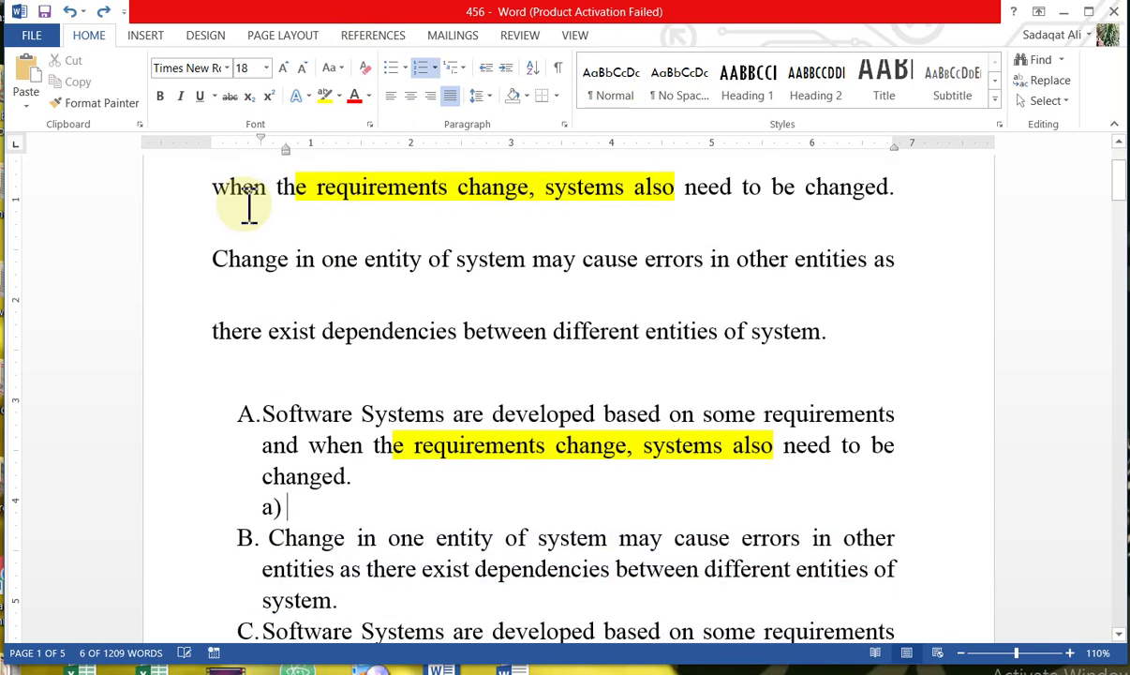
pyautogui.hotkey('ctrl', 'z')
pyautogui.hotkey('ctrl', 'z')
pyautogui.hotkey('ctrl', 'z')
pyautogui.hotkey('ctrl', 'z')
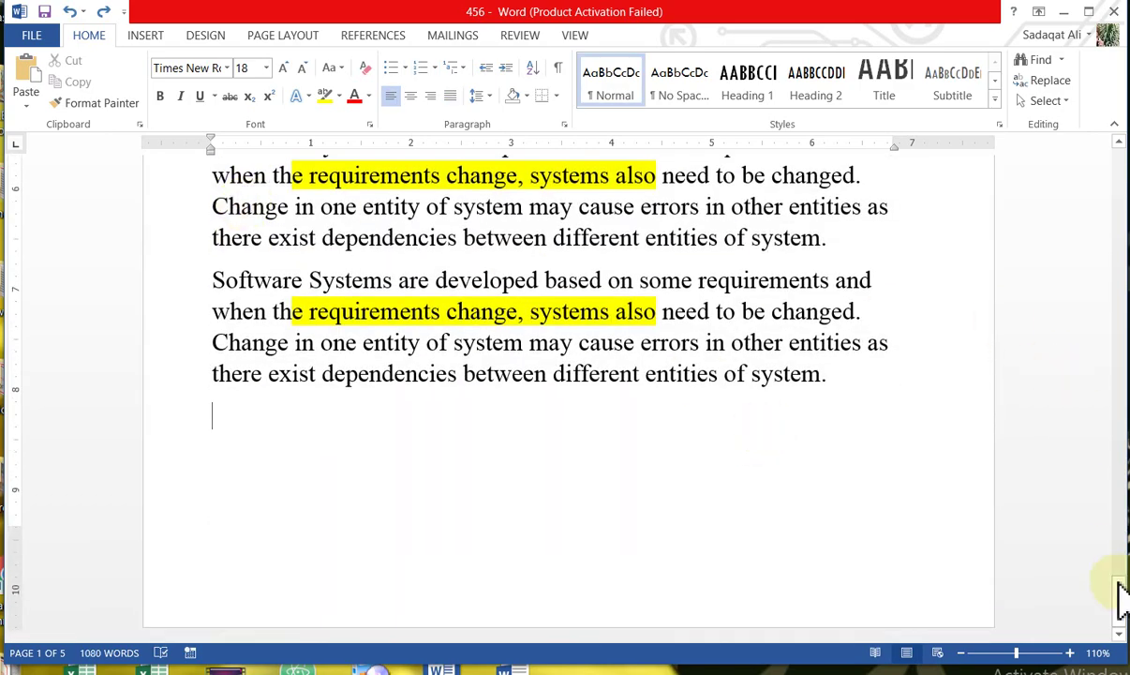
# - Increase the first paragraph's indent by three levels and decrease it by three levels back to the margin
pyautogui.moveTo(1118, 587); pyautogui.dragTo(1120, 113)
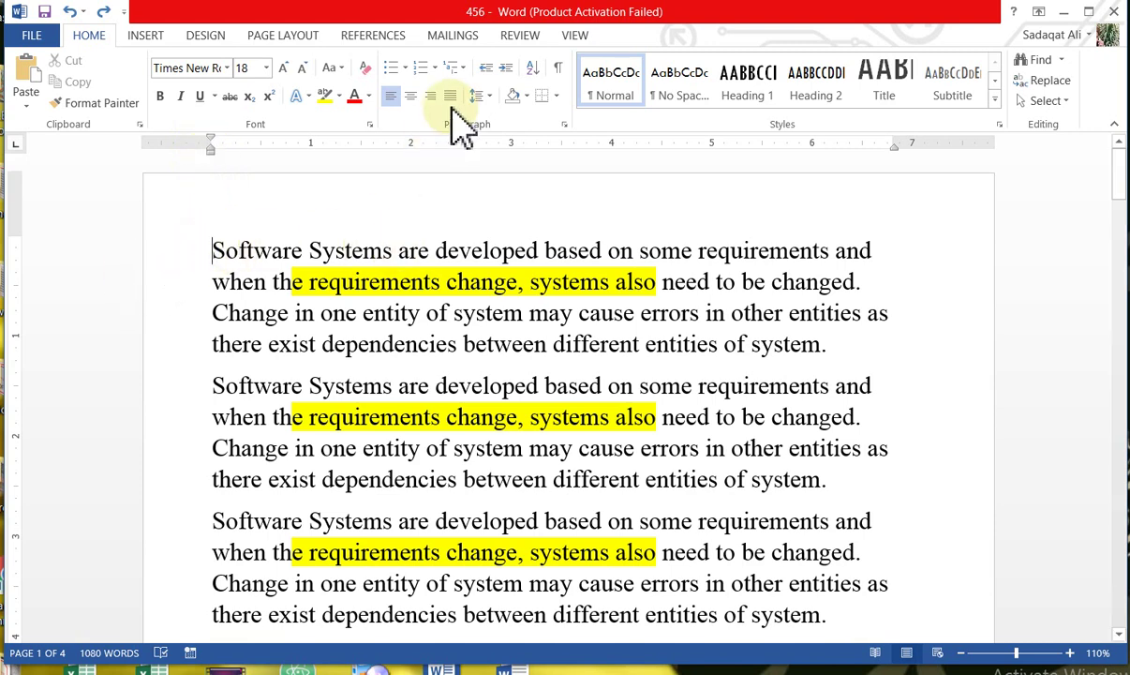
pyautogui.click(506, 68)
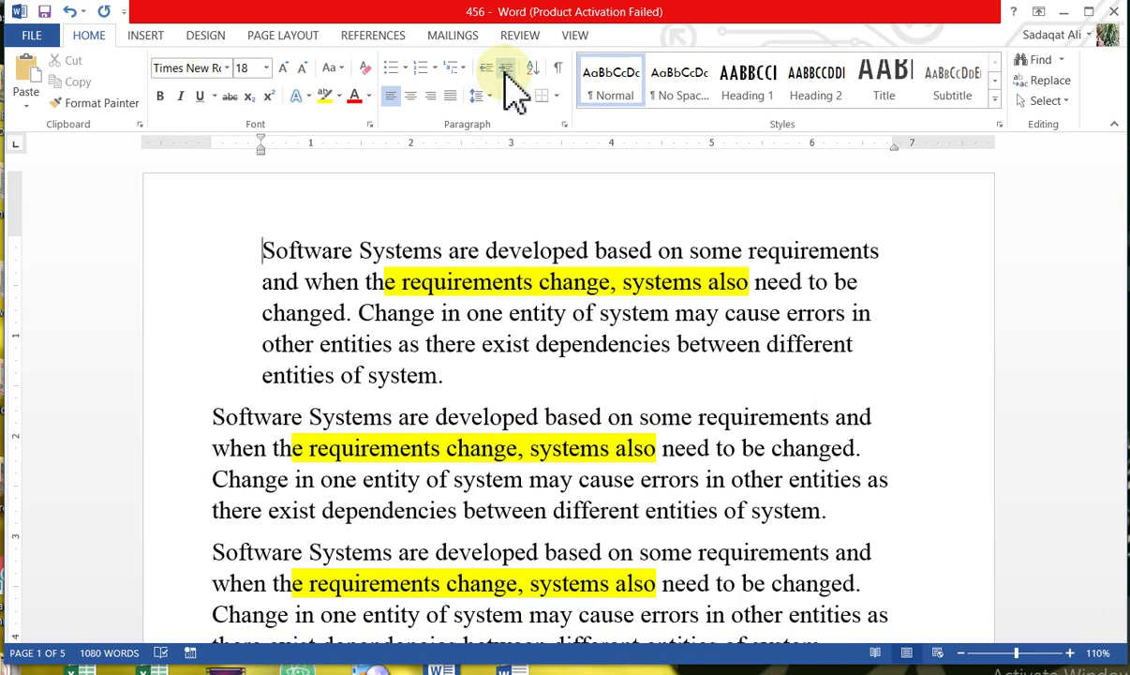
pyautogui.click(507, 68)
pyautogui.click(506, 68)
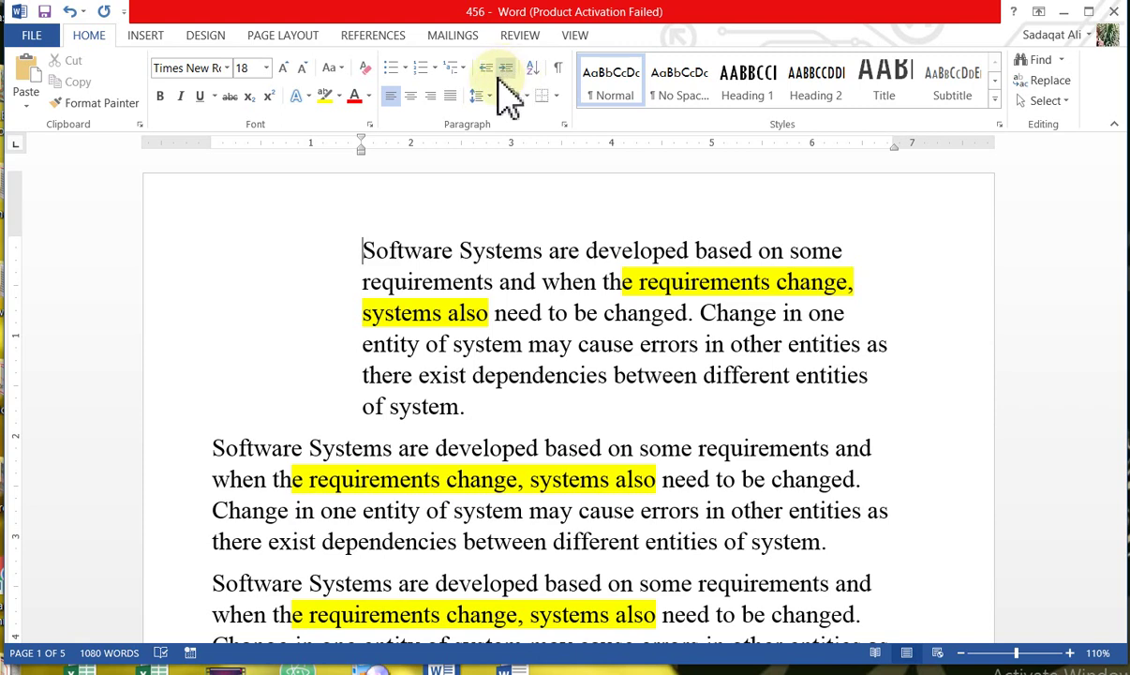
pyautogui.click(486, 69)
pyautogui.click(485, 69)
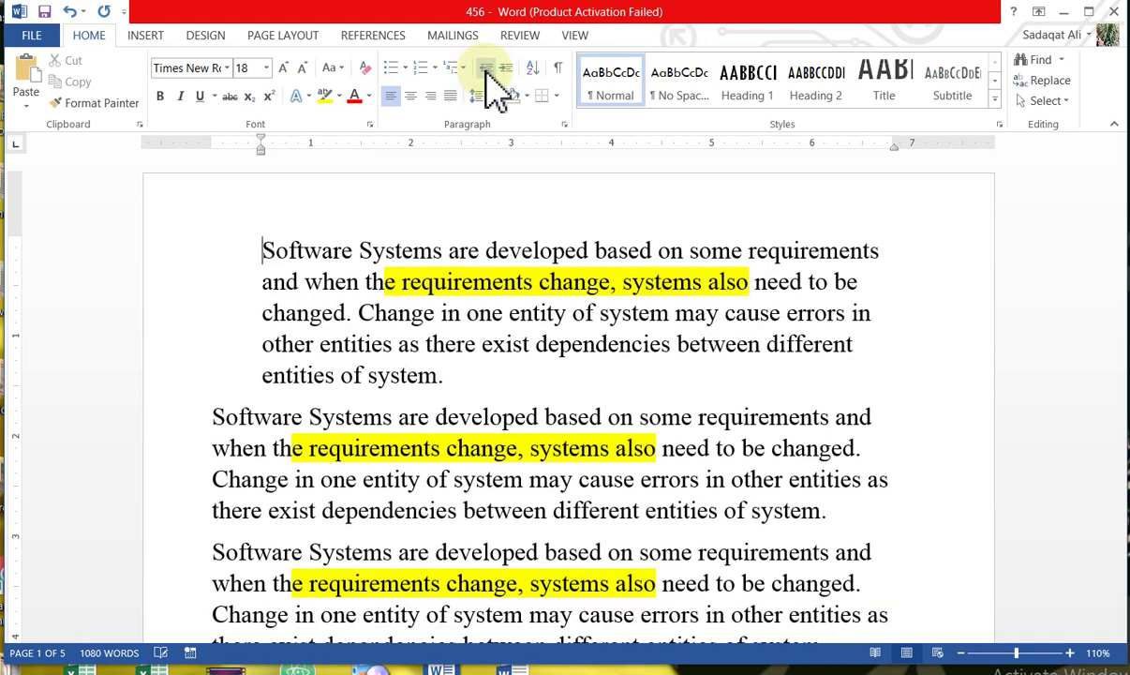
pyautogui.click(486, 69)
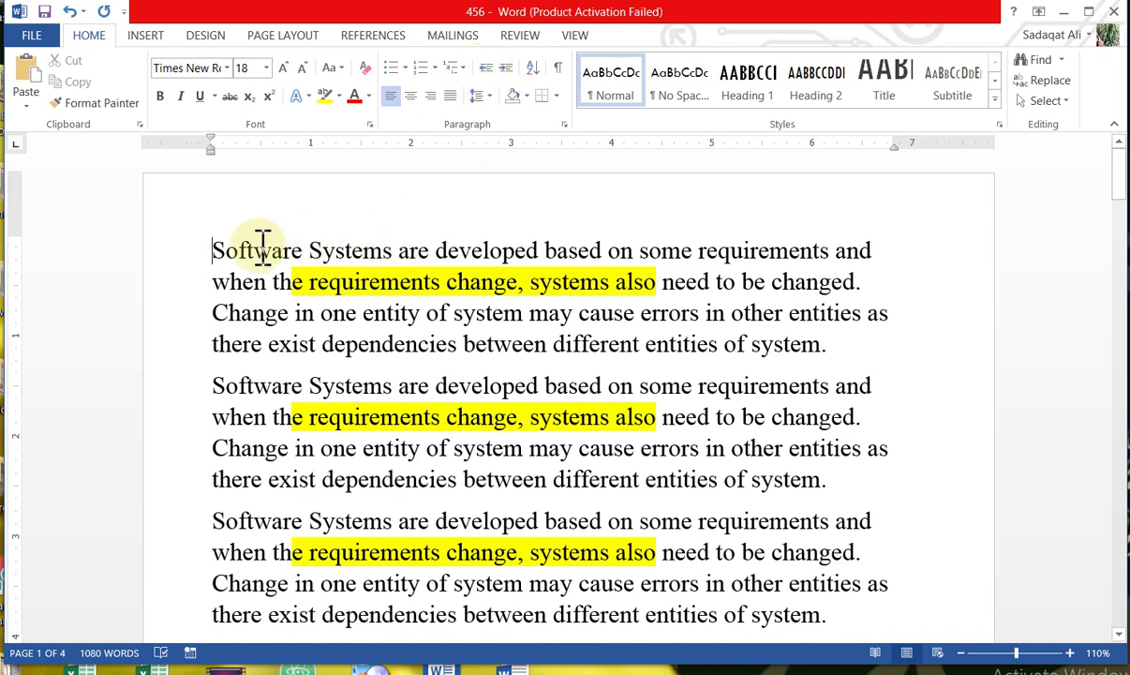
# - Select "Software Systems" in the first paragraph and increase the paragraph's indent by one level
pyautogui.moveTo(257, 247); pyautogui.dragTo(360, 248)
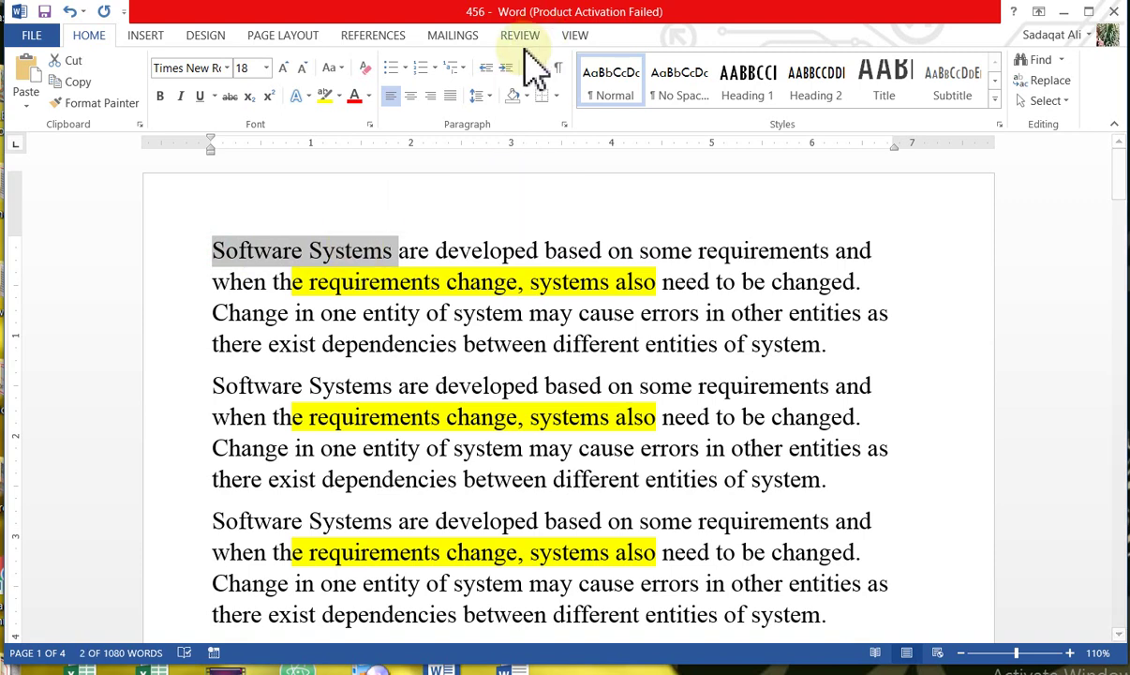
pyautogui.click(508, 68)
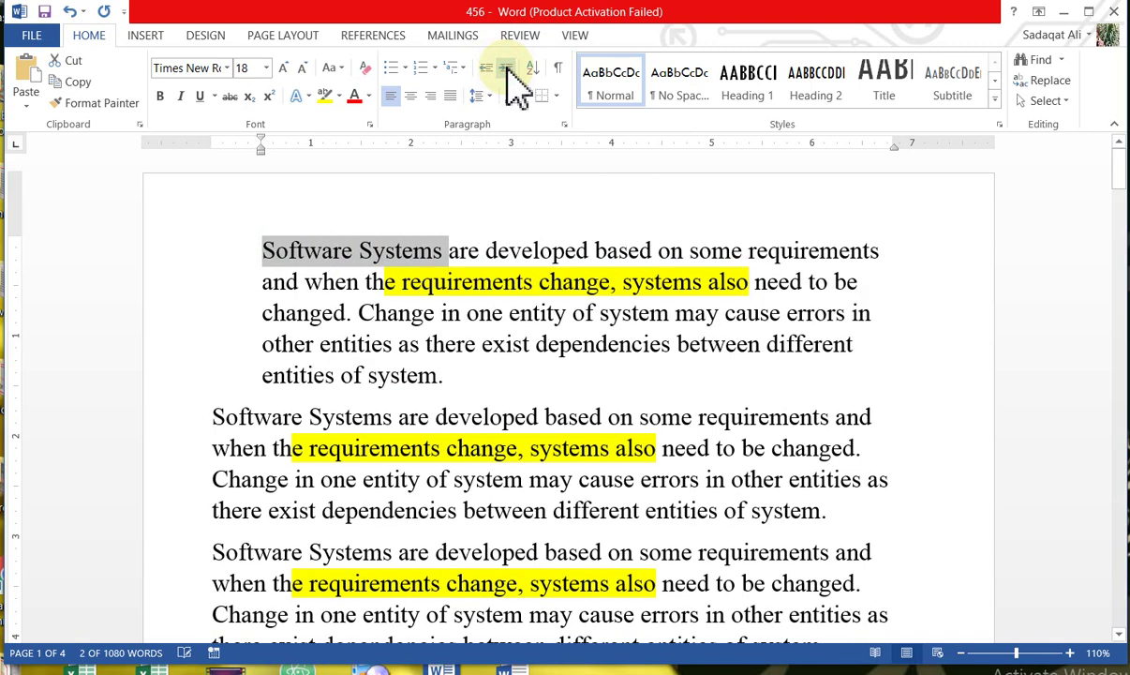
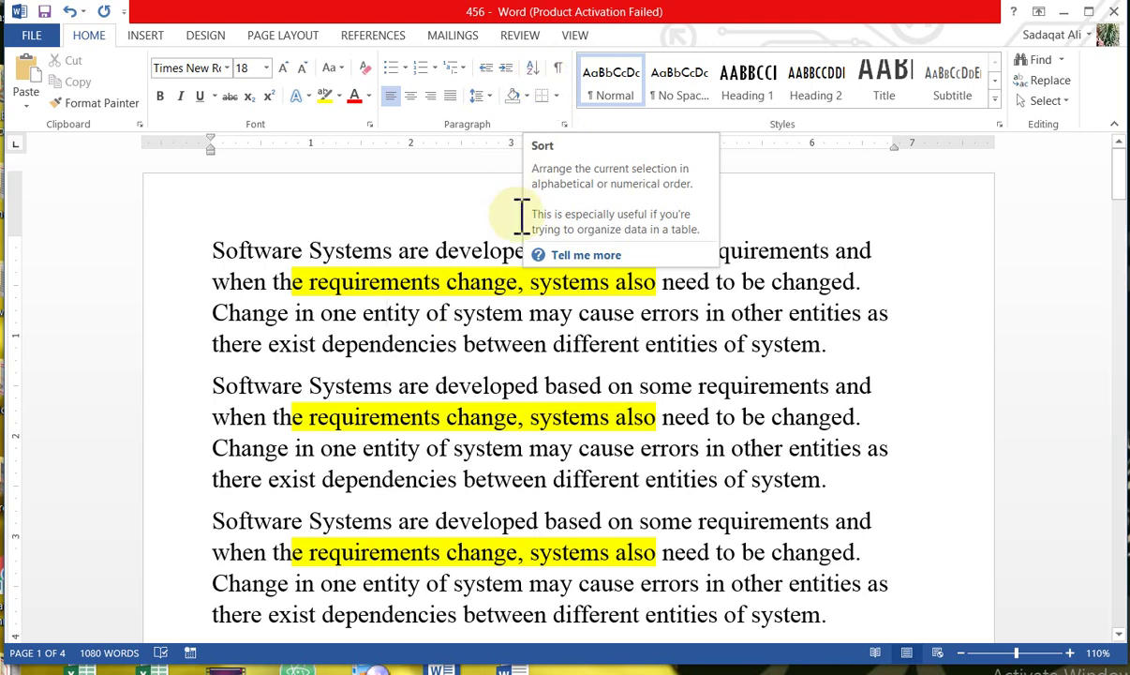
# - Select the first paragraph's text up to "entity", view the Sort Text options and close them without sorting
pyautogui.moveTo(215, 242); pyautogui.dragTo(319, 346)
pyautogui.moveTo(394, 319); pyautogui.dragTo(402, 319)
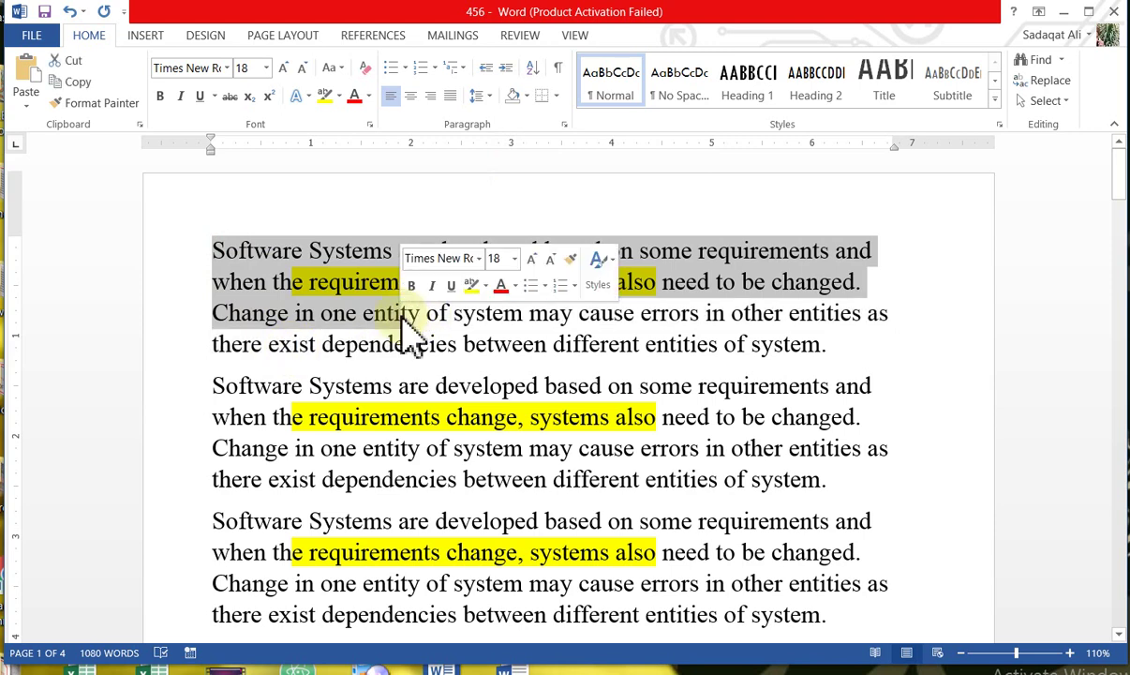
pyautogui.click(530, 69)
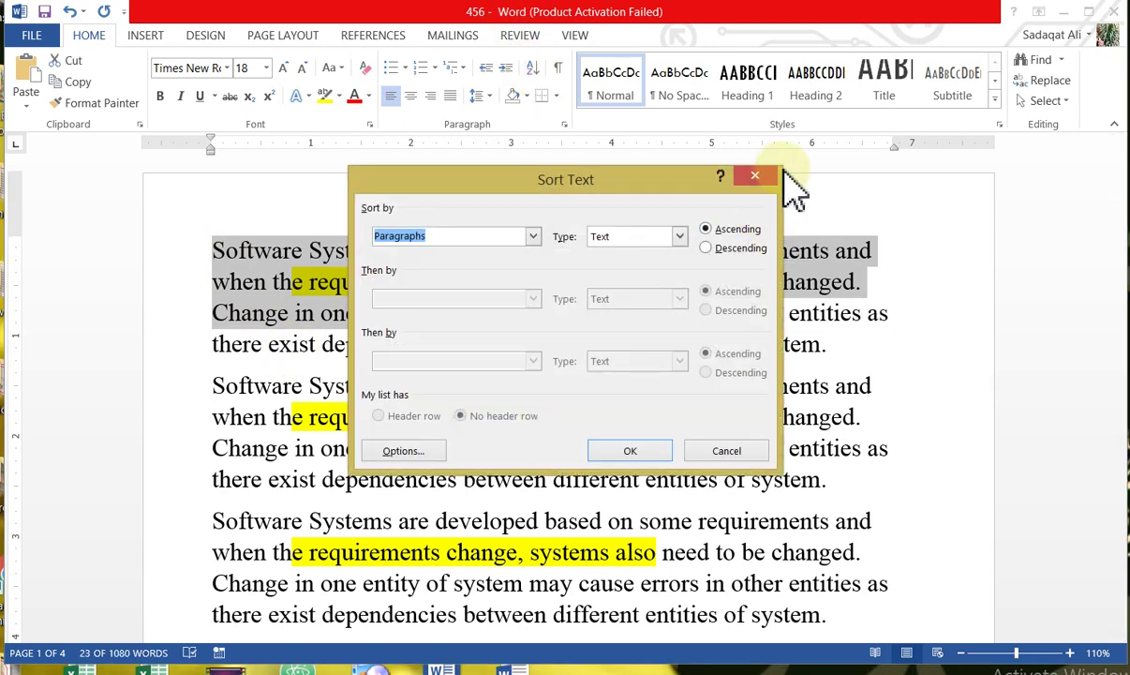
pyautogui.click(756, 176)
pyautogui.click(535, 309)
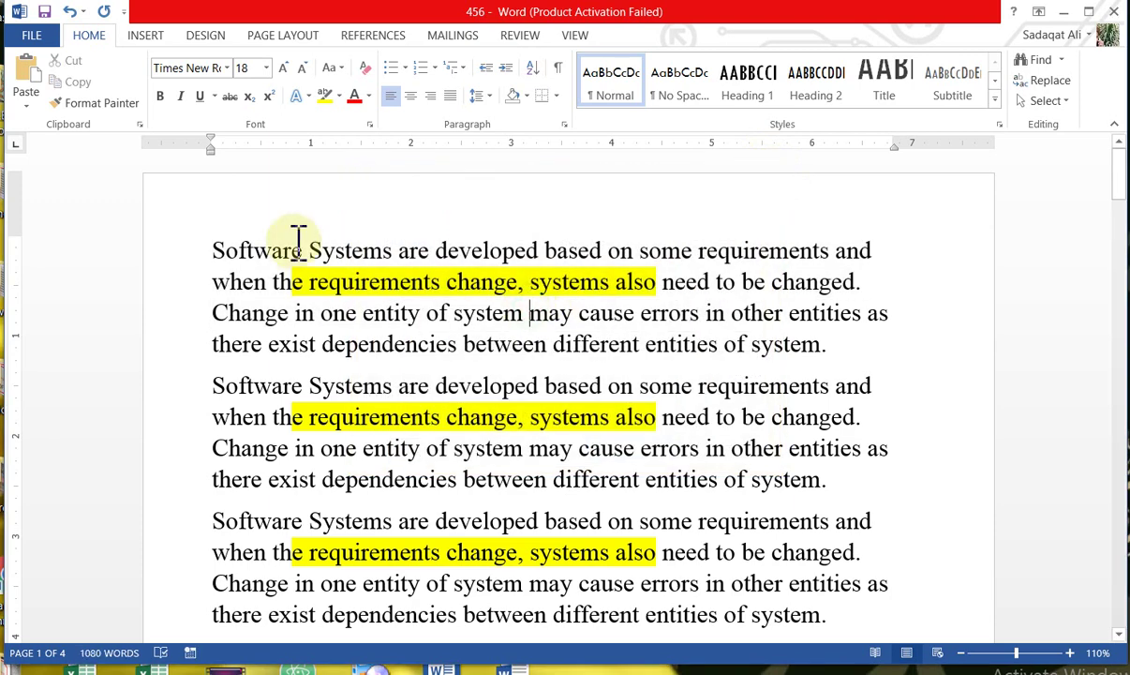
# - Insert four blank lines above the first "Software Systems" paragraph at the start of the document
pyautogui.click(212, 250)
pyautogui.press('Return')
pyautogui.press('Return')
pyautogui.press('Return')
pyautogui.press('Return')
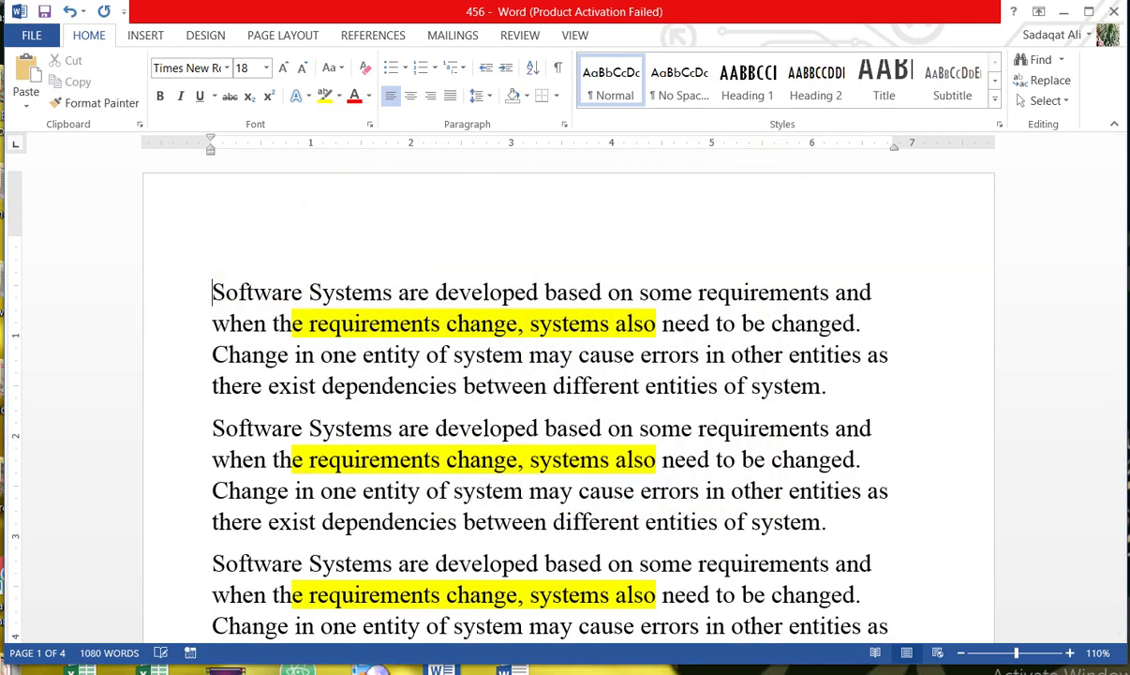
# - Enter the numbers 4, 5, 2, 5, 7, 1 and 3 on separate lines, starting on the second blank line
pyautogui.click(281, 278)
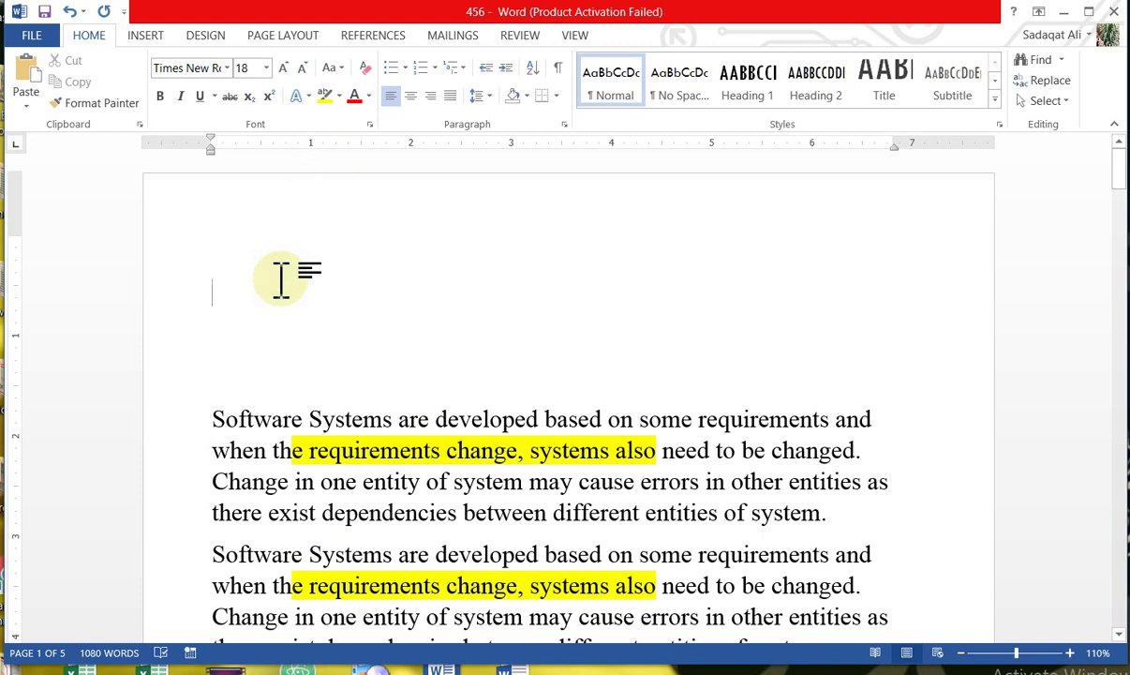
pyautogui.write('4')
pyautogui.press('Return')
pyautogui.write('5')
pyautogui.press('Return')
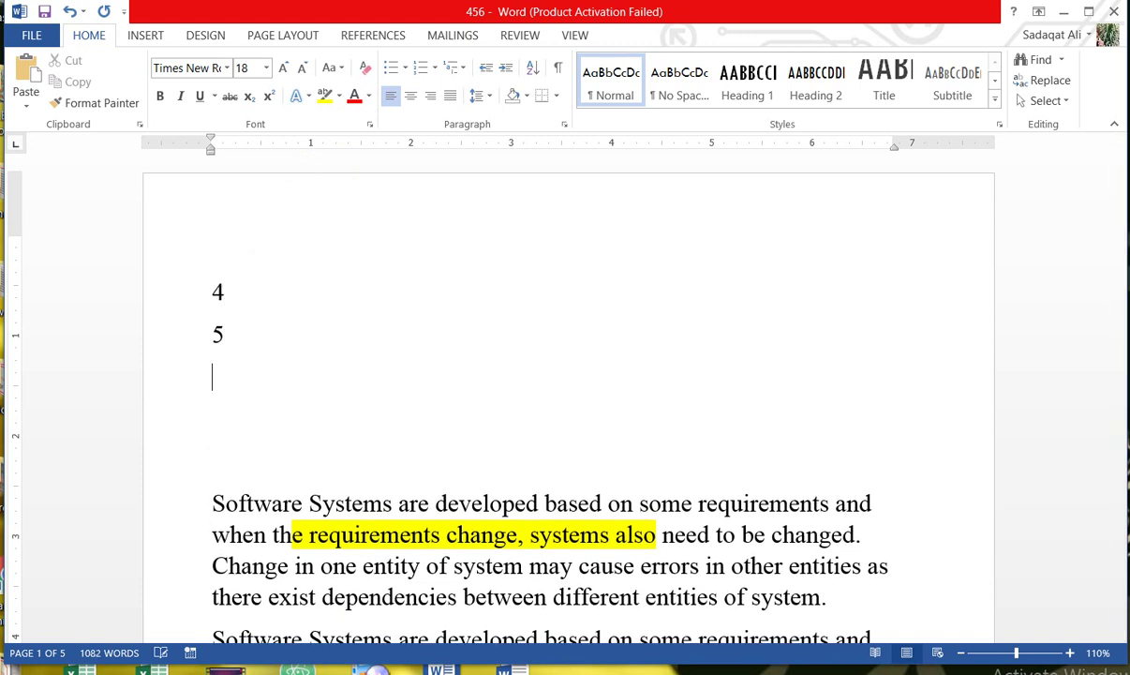
pyautogui.write('2')
pyautogui.press('Return')
pyautogui.write('5')
pyautogui.press('Return')
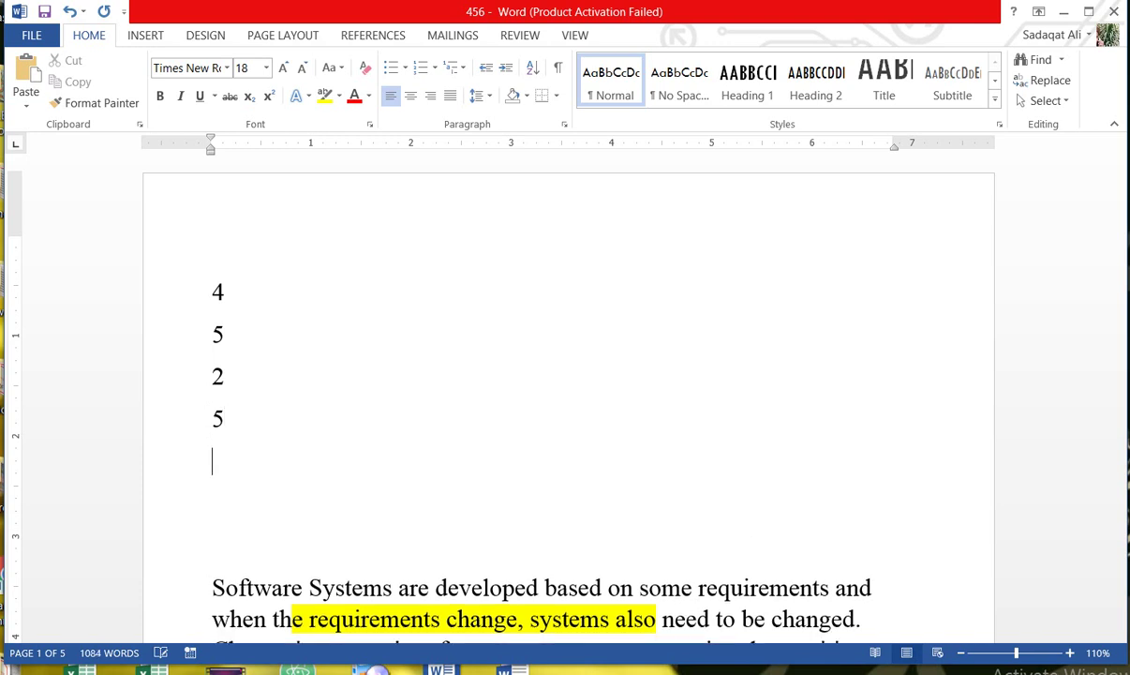
pyautogui.write('7')
pyautogui.press('Return')
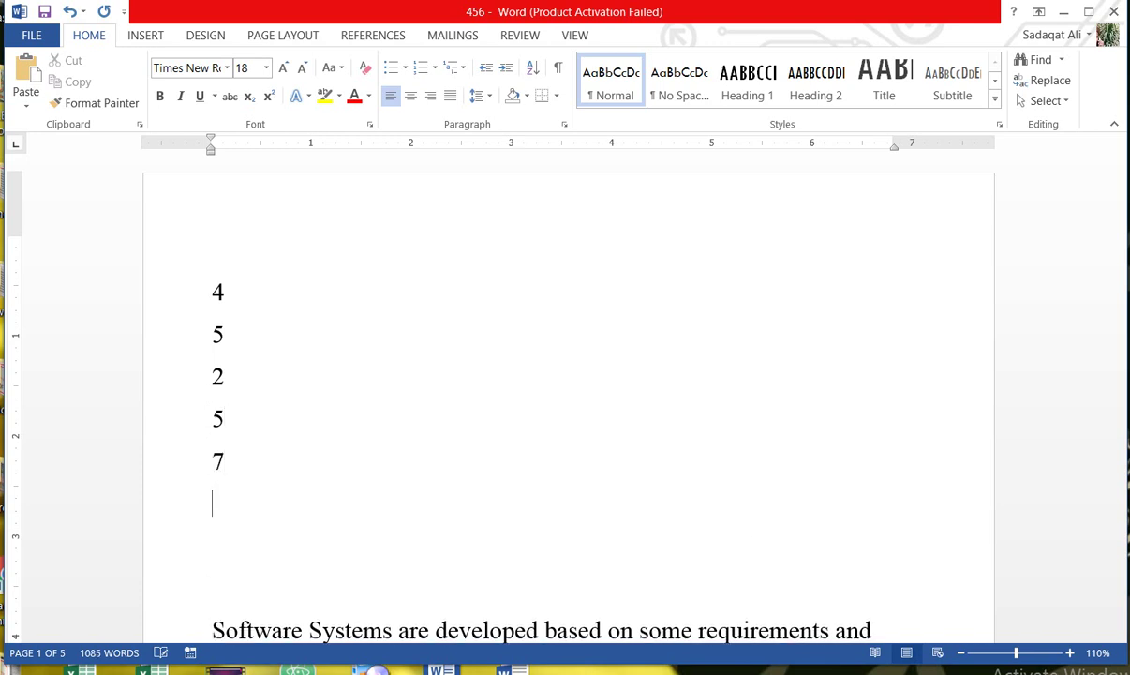
pyautogui.write('1')
pyautogui.press('Return')
pyautogui.write('3')
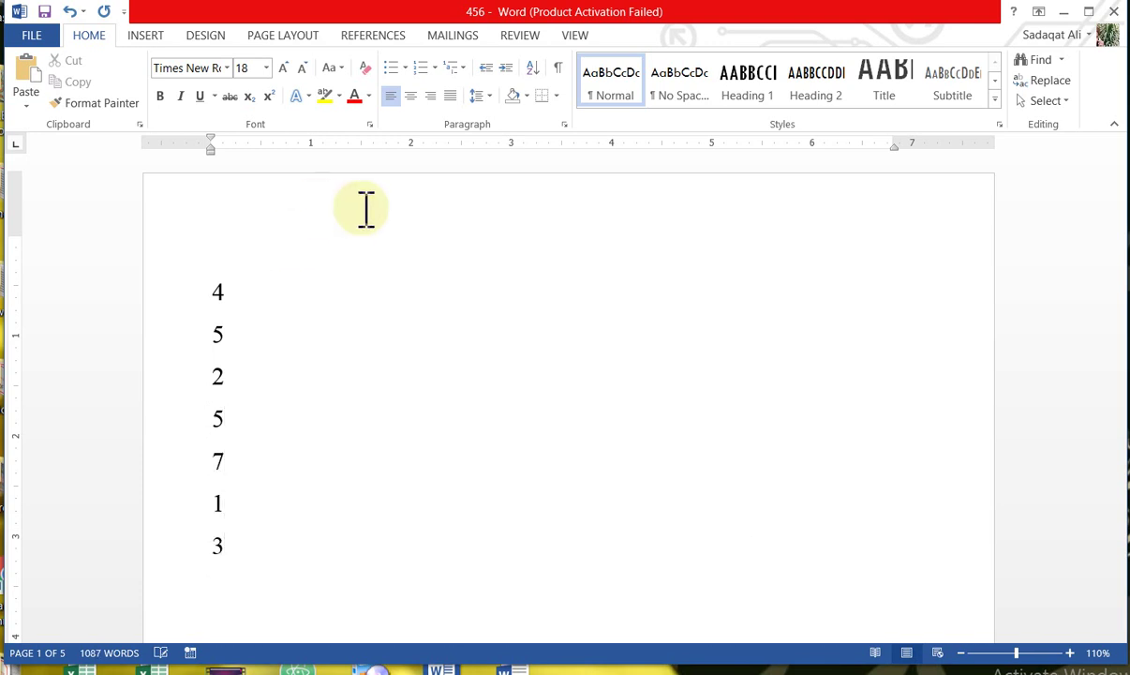
# - Select the seven number lines and sort them by Paragraphs as type Number in ascending order
pyautogui.click(214, 289)
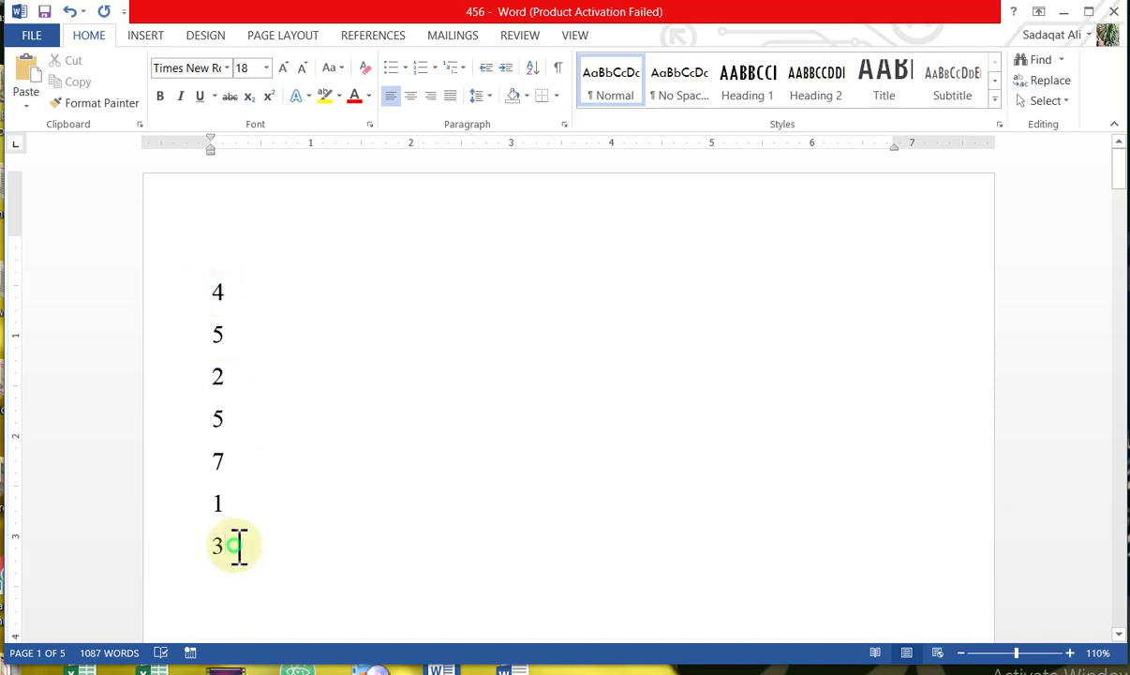
pyautogui.moveTo(237, 545); pyautogui.dragTo(195, 288)
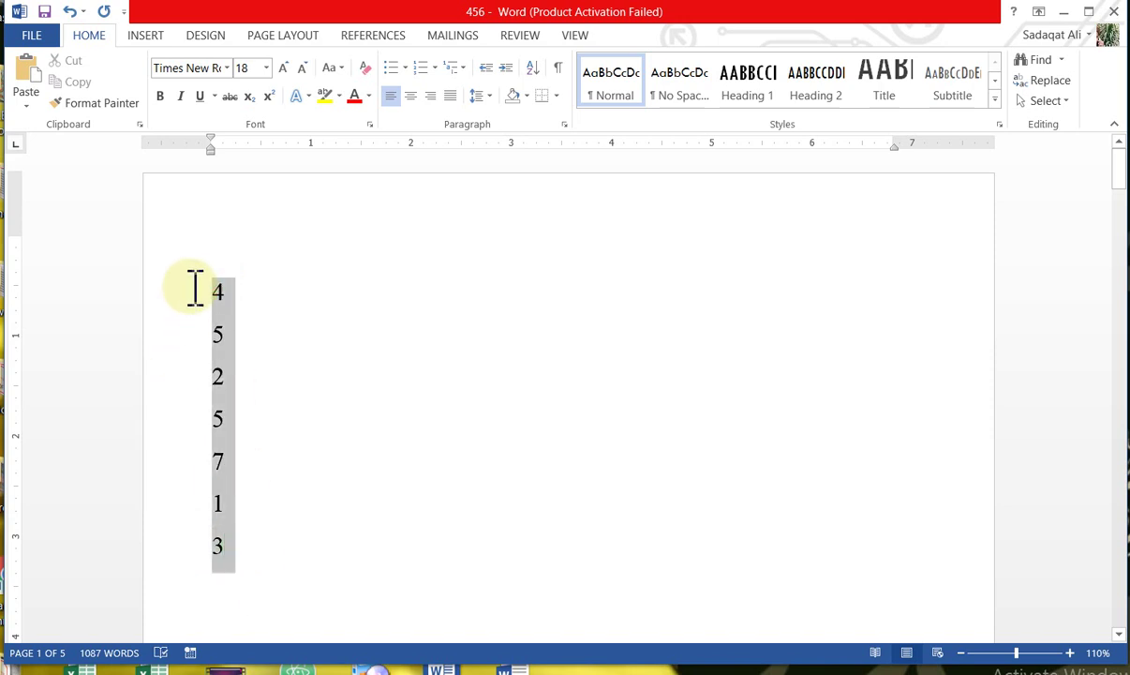
pyautogui.click(532, 68)
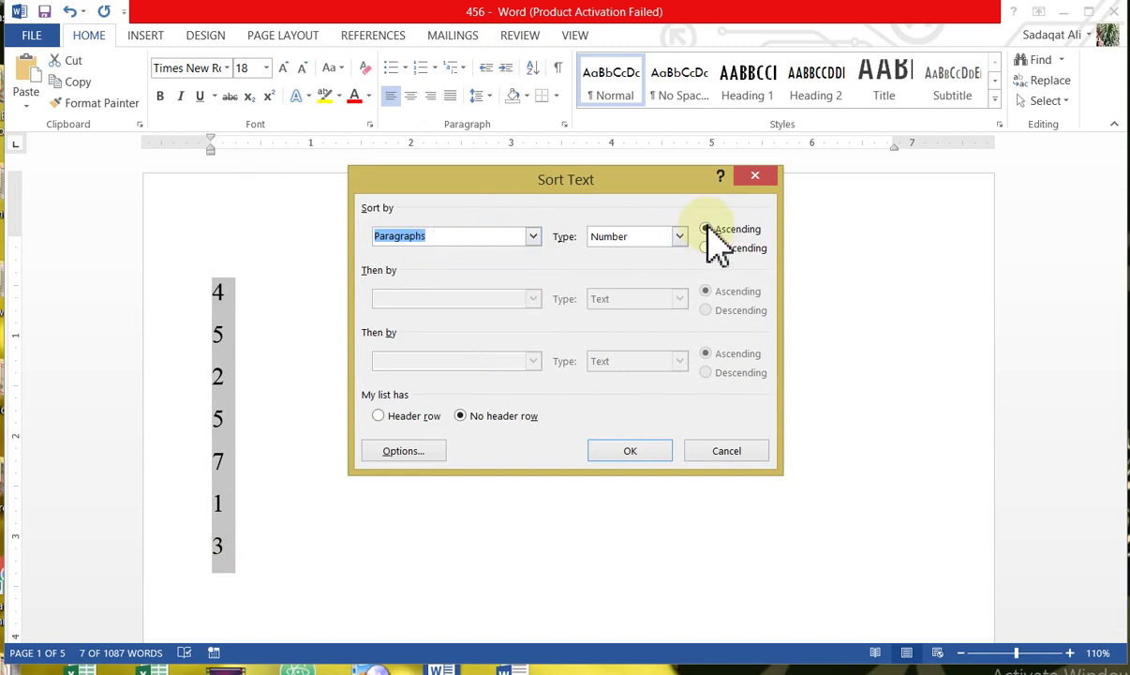
pyautogui.click(622, 452)
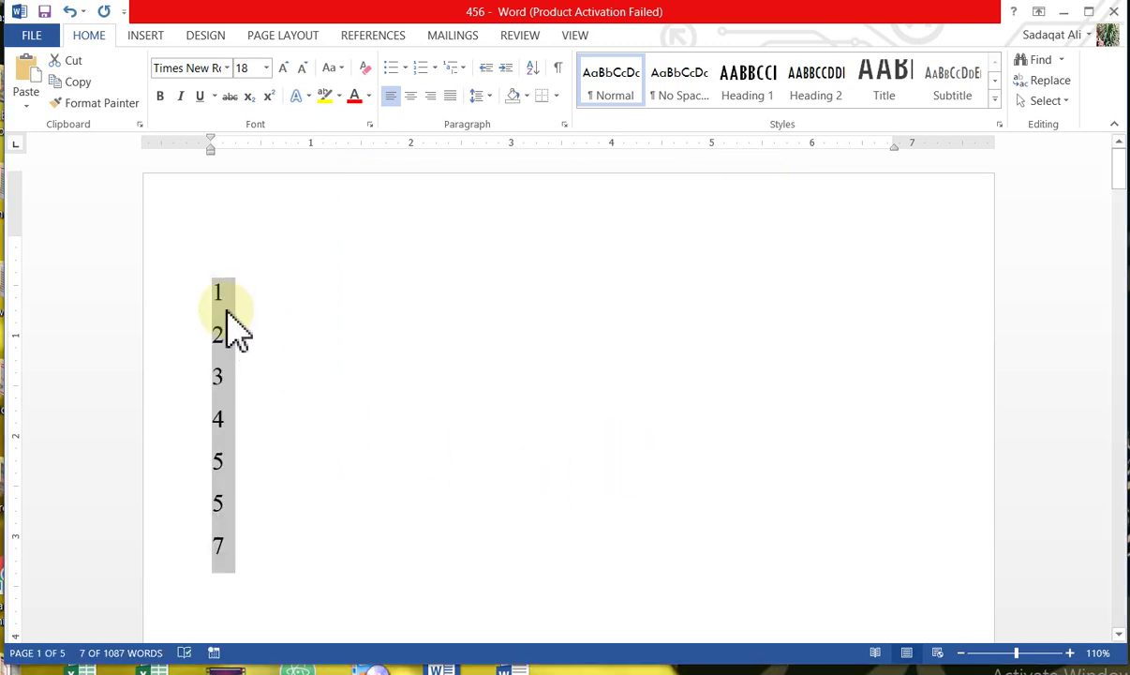
pyautogui.click(300, 412)
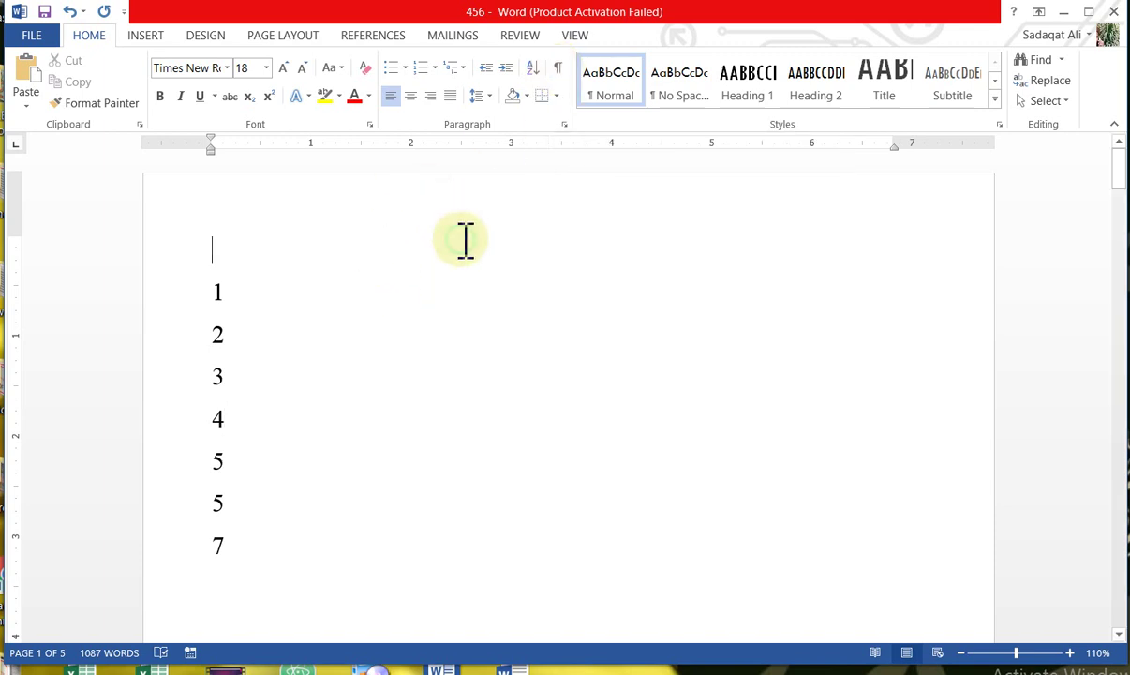
# - Show the paragraph marks, examine them through the numbers and body paragraphs, and hide them again
pyautogui.click(557, 68)
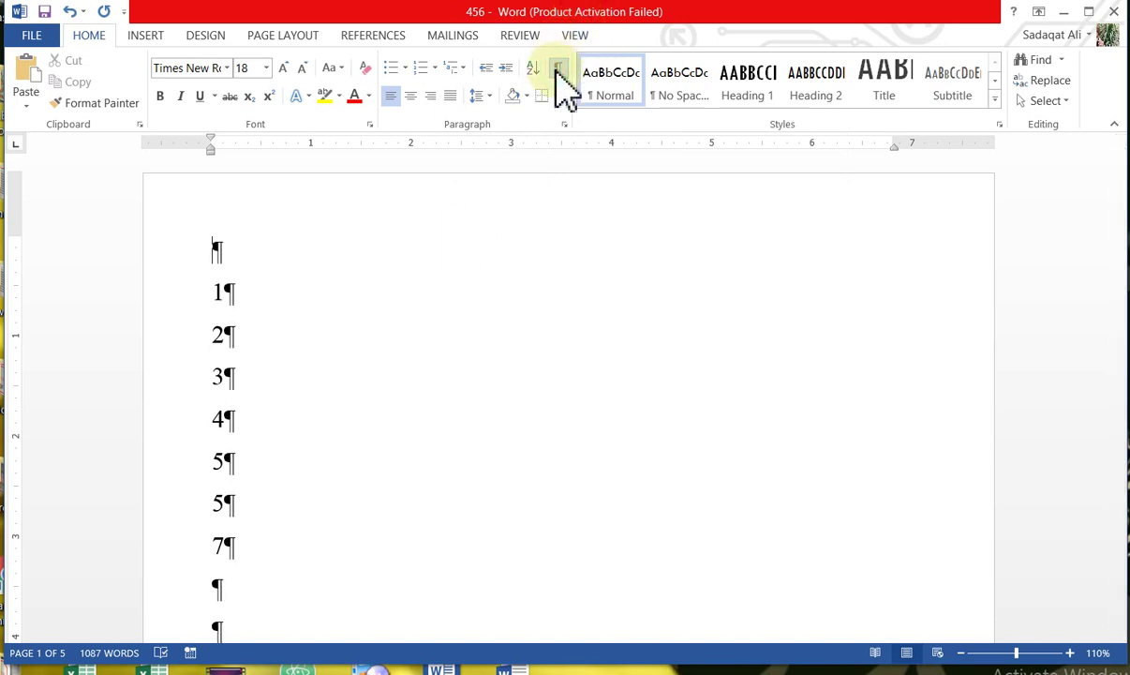
pyautogui.click(556, 69)
pyautogui.click(556, 68)
pyautogui.moveTo(1116, 173); pyautogui.dragTo(1118, 199)
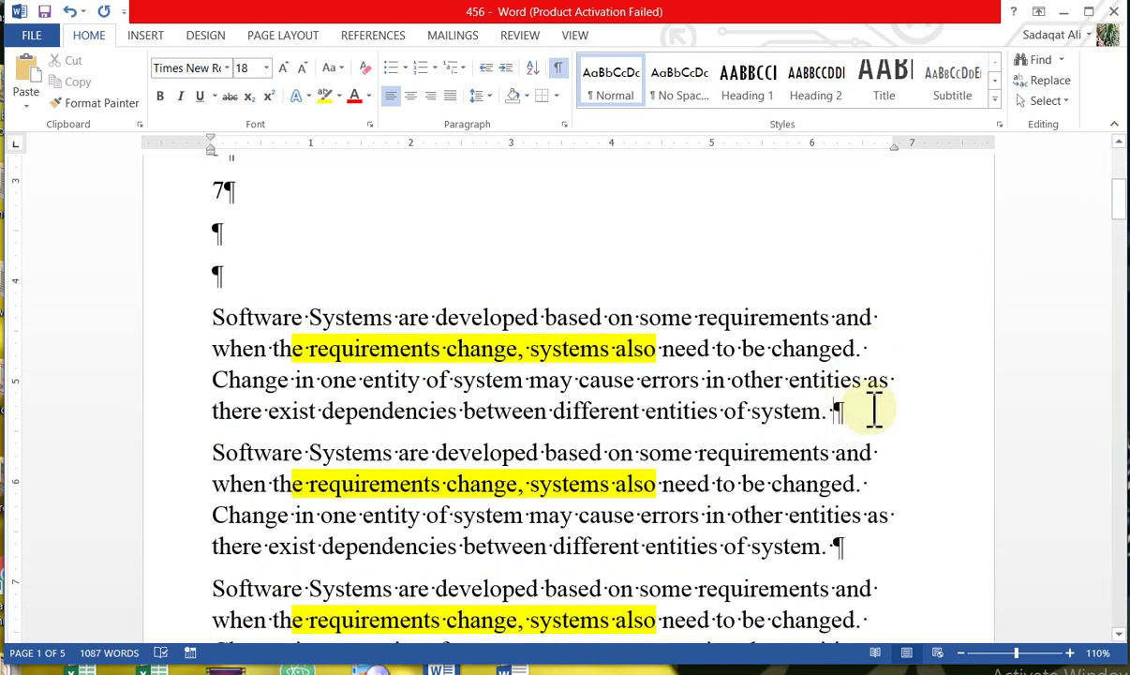
pyautogui.moveTo(1119, 201); pyautogui.dragTo(1119, 227)
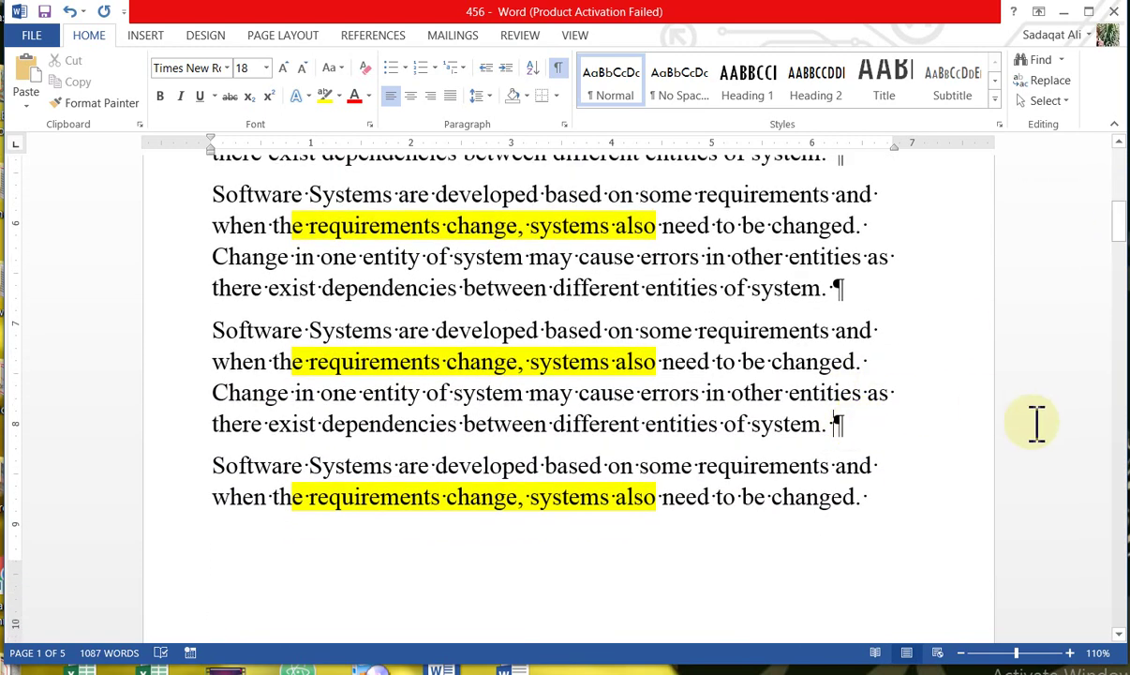
pyautogui.moveTo(1121, 230); pyautogui.dragTo(1113, 158)
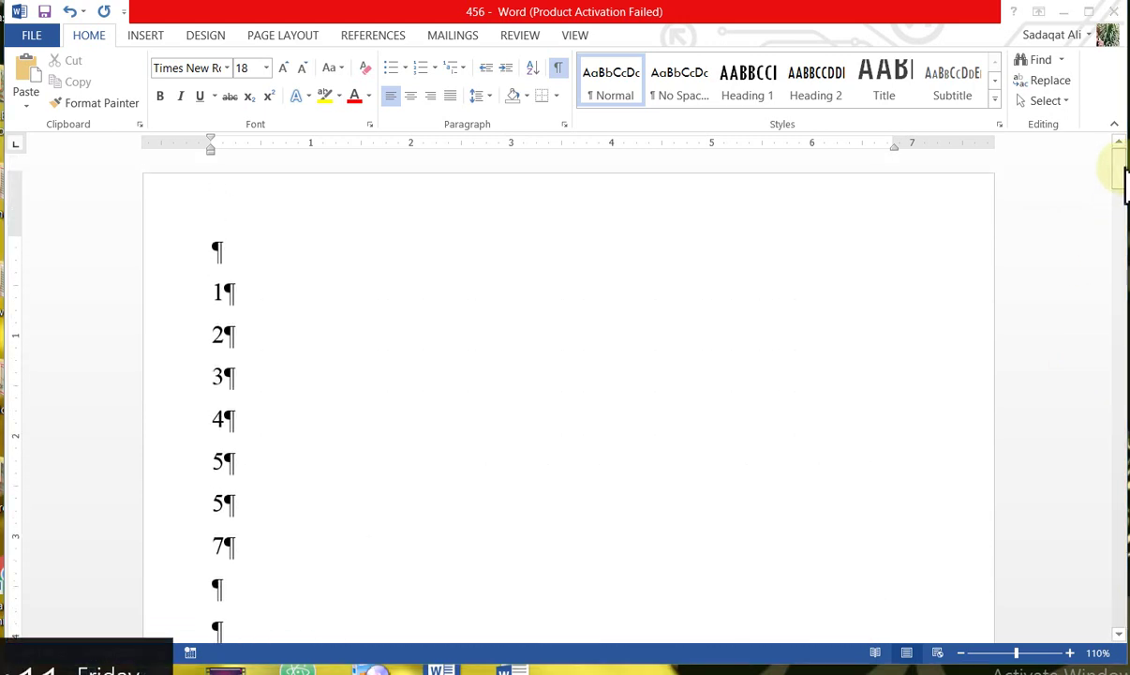
pyautogui.click(558, 68)
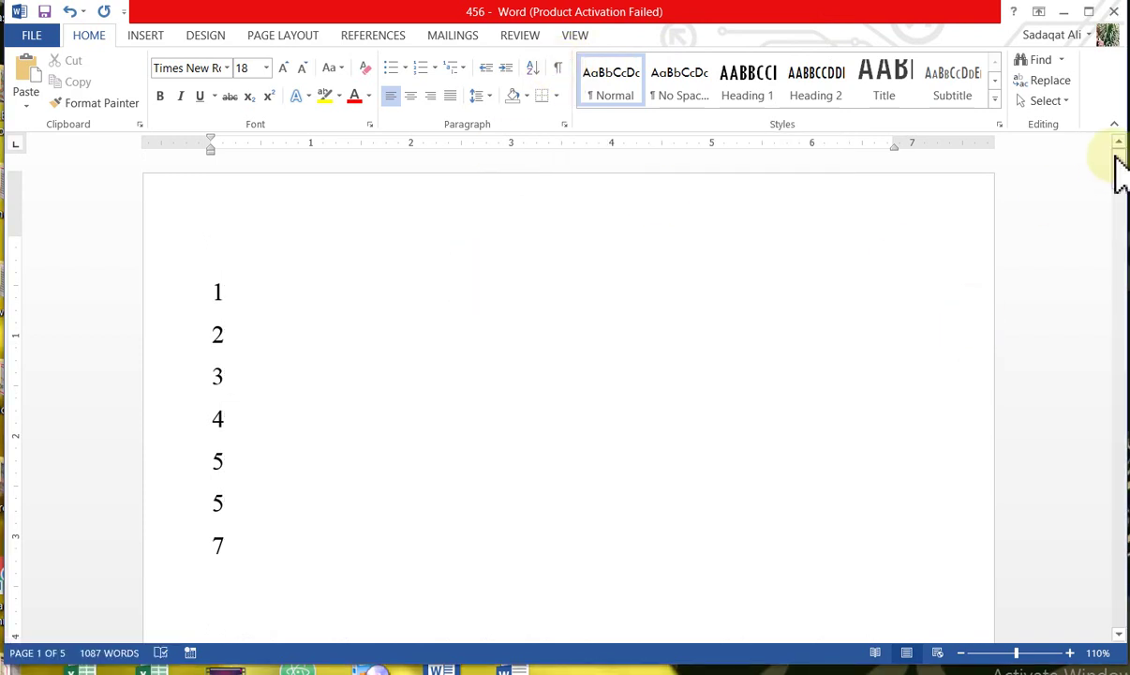
# - Apply standard light blue shading to the first "Software Systems" paragraph's text from its beginning up to "entities of"
pyautogui.moveTo(1120, 178); pyautogui.dragTo(1121, 211)
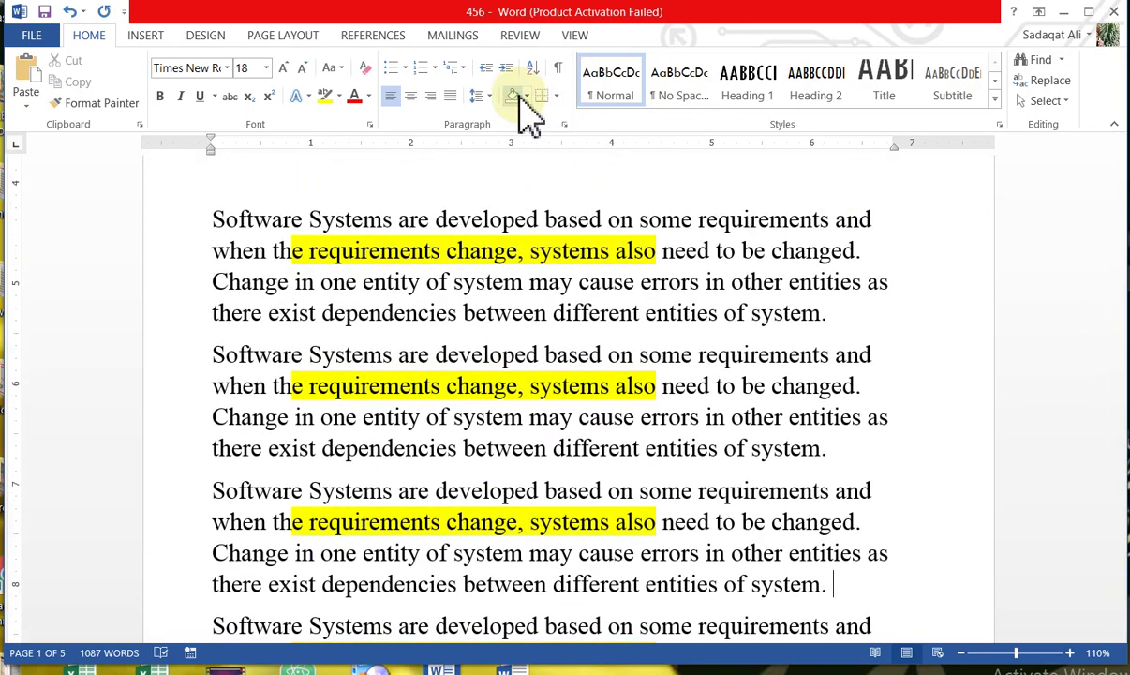
pyautogui.click(343, 222)
pyautogui.moveTo(214, 221); pyautogui.dragTo(750, 315)
pyautogui.click(750, 317)
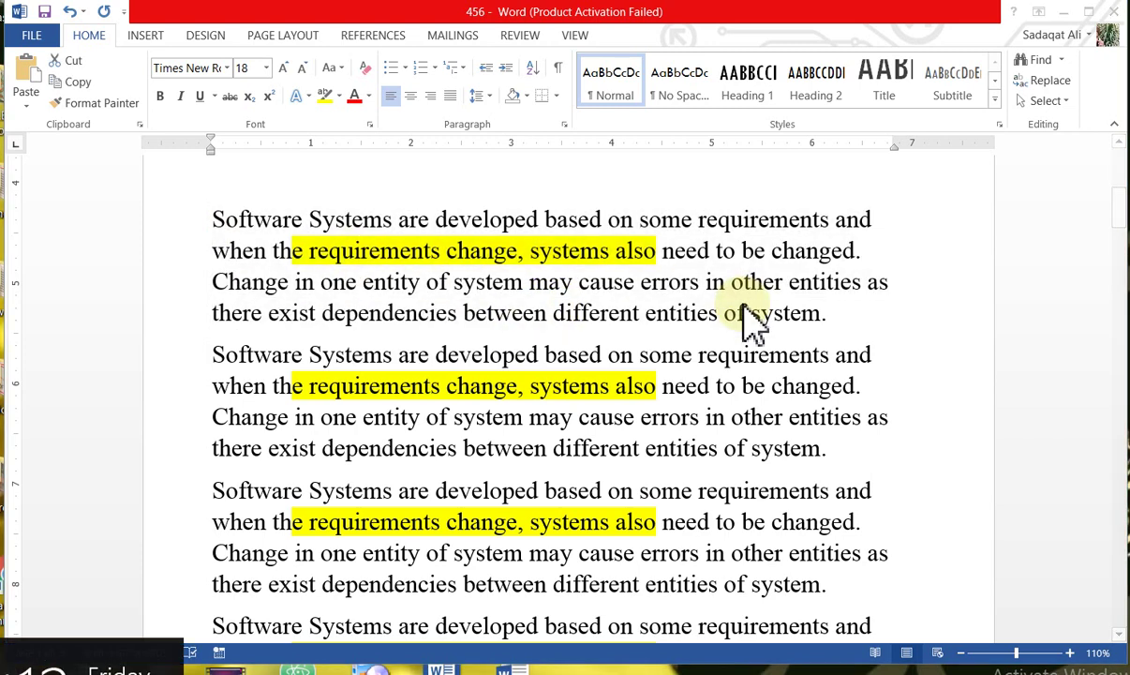
pyautogui.click(527, 97)
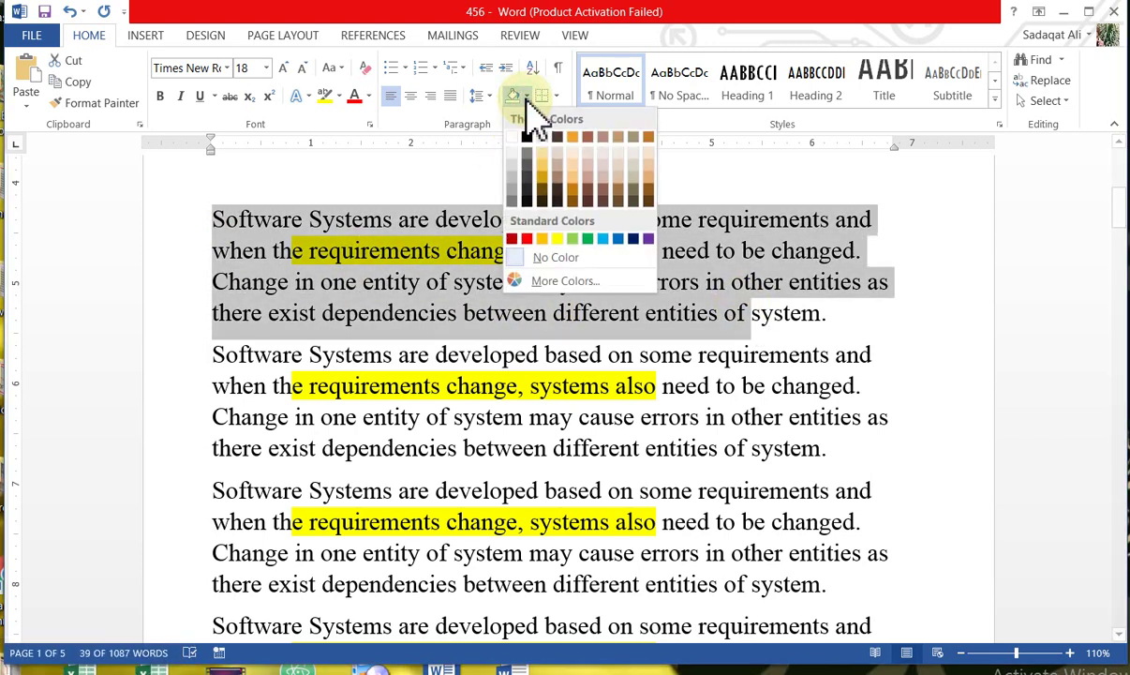
pyautogui.click(606, 238)
pyautogui.click(468, 328)
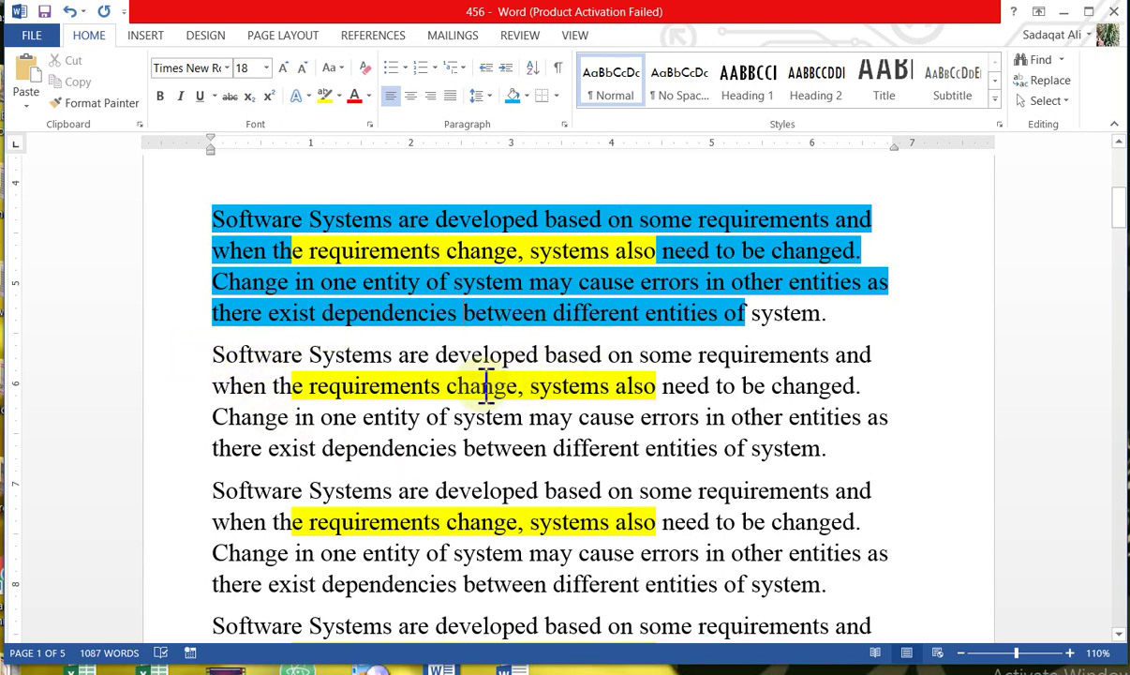
# - Look through the border options for the blue-shaded paragraph and open the Borders and Shading settings in full view
pyautogui.click(557, 95)
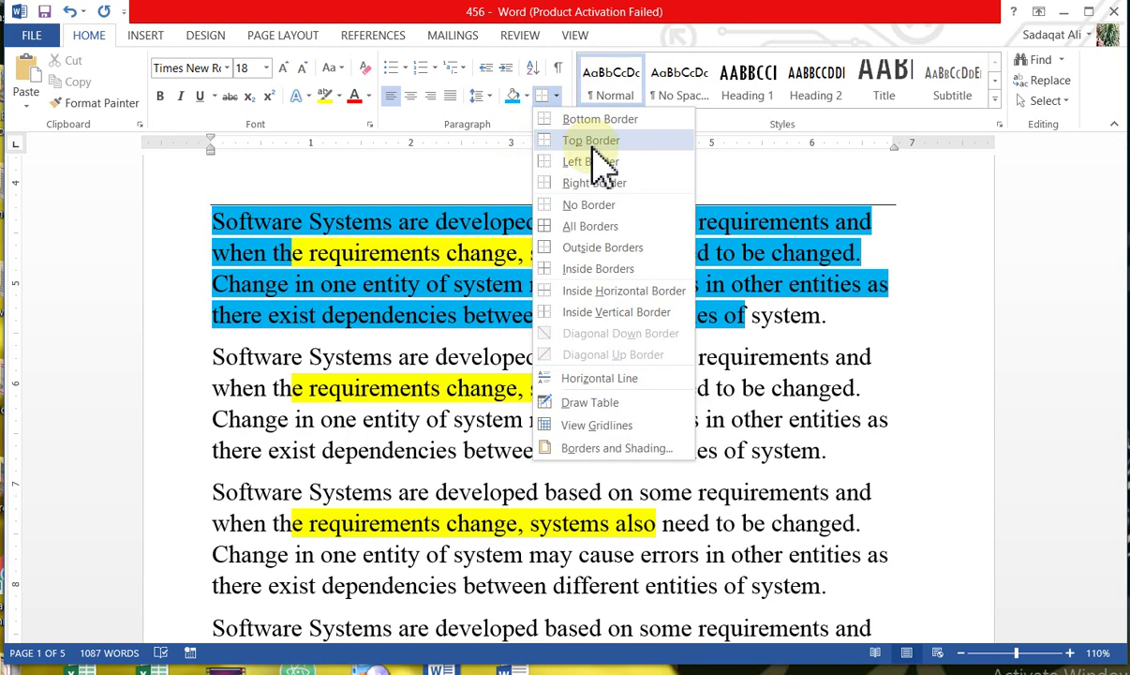
pyautogui.click(255, 480)
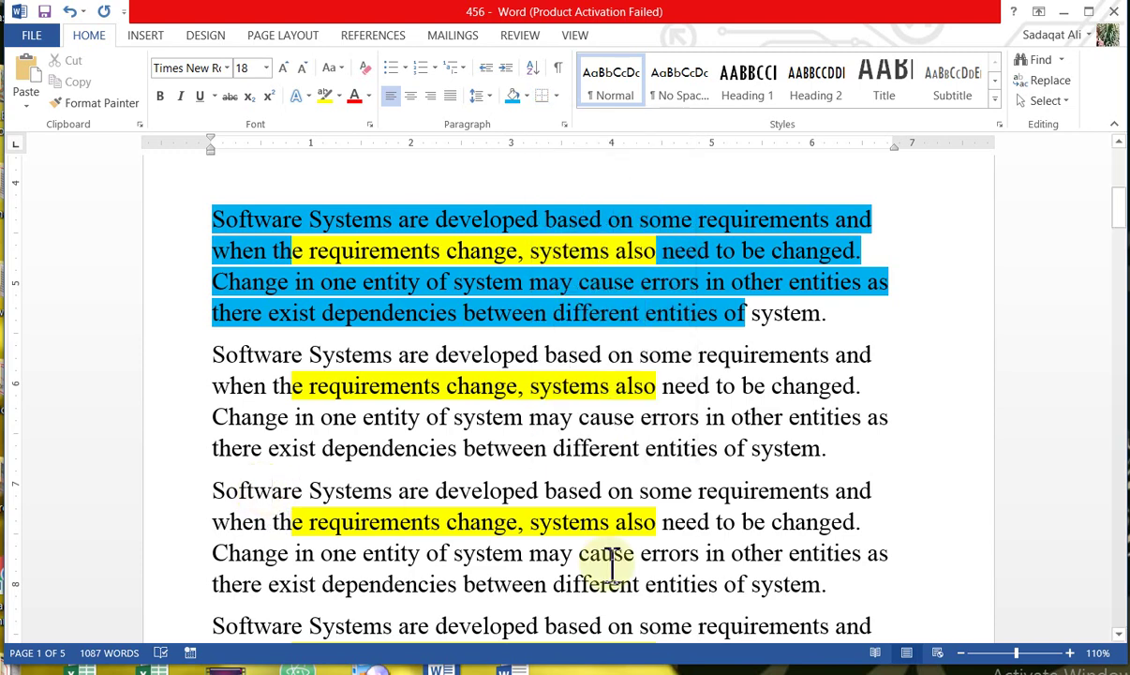
pyautogui.click(556, 96)
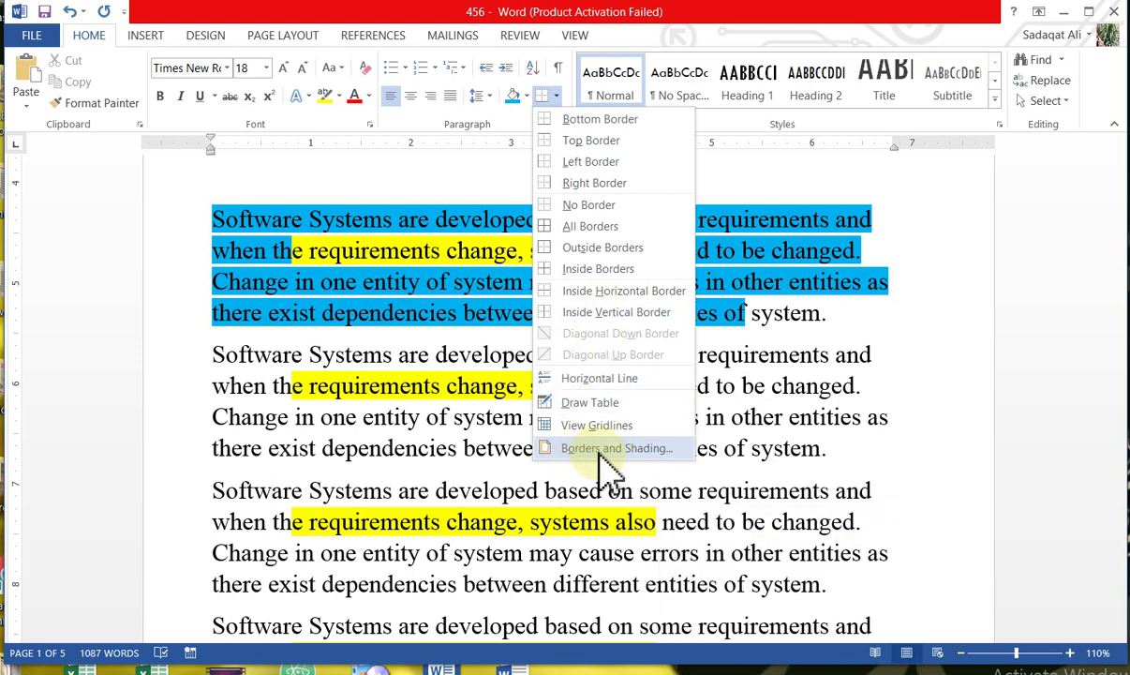
pyautogui.click(600, 450)
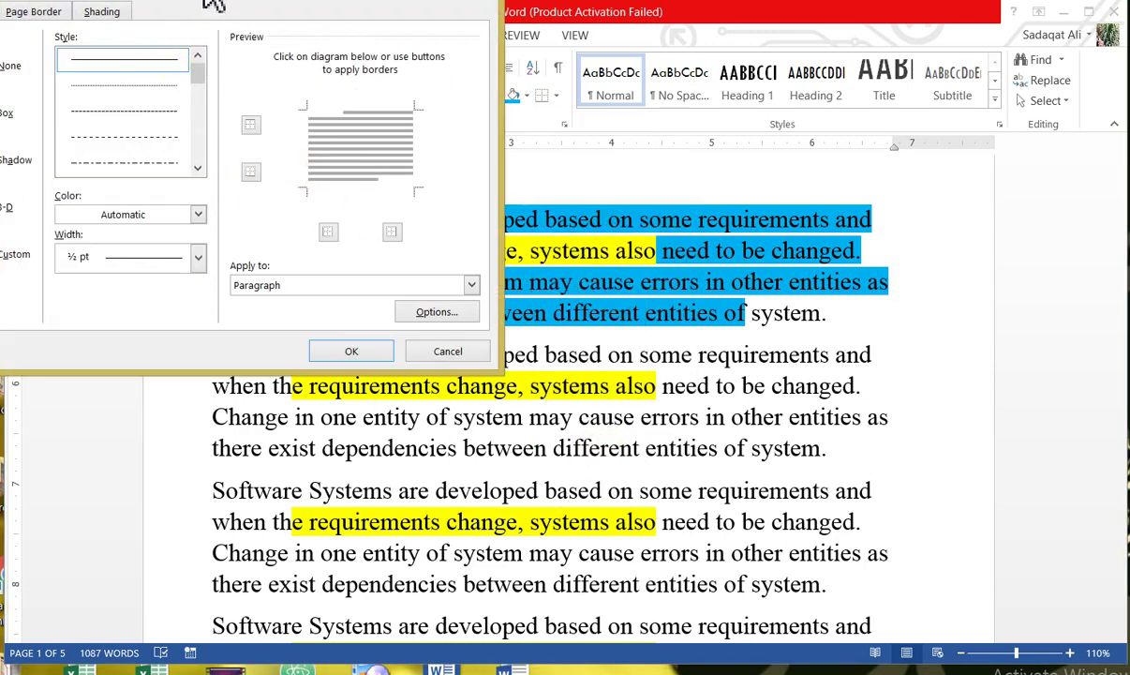
pyautogui.moveTo(208, 2)
pyautogui.mouseDown()
pyautogui.moveTo(380, 110)
pyautogui.moveTo(412, 108)
pyautogui.mouseUp()
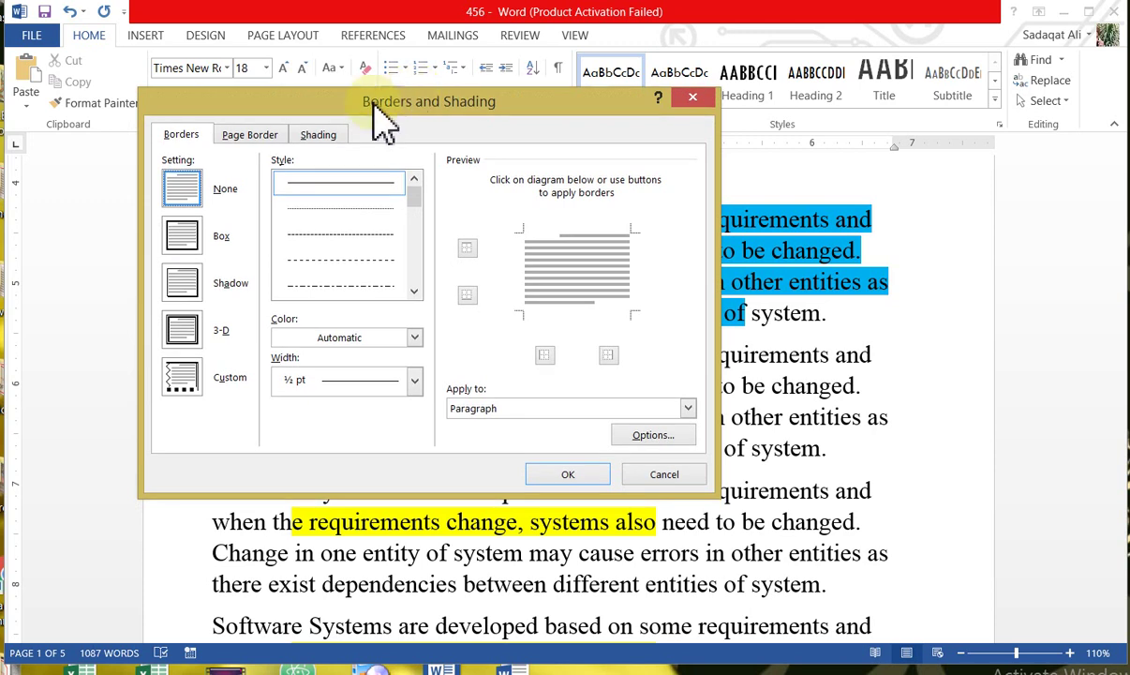
# - Compare the Box, None and Shadow border settings and choose 3-D for the paragraph
pyautogui.click(182, 245)
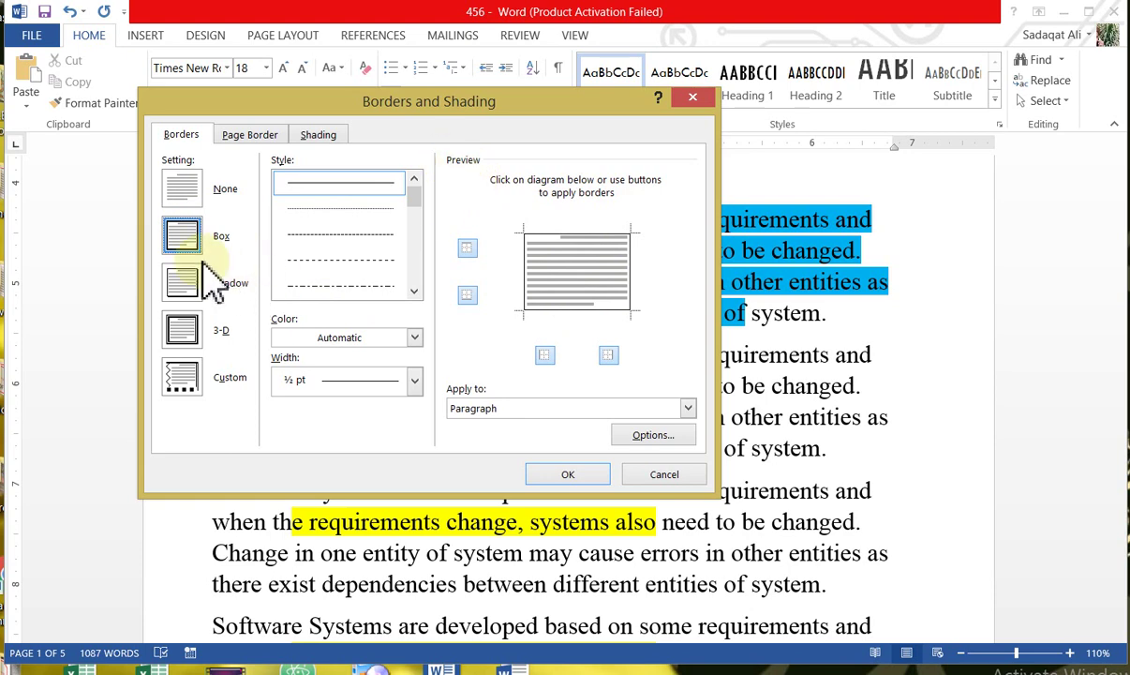
pyautogui.click(187, 191)
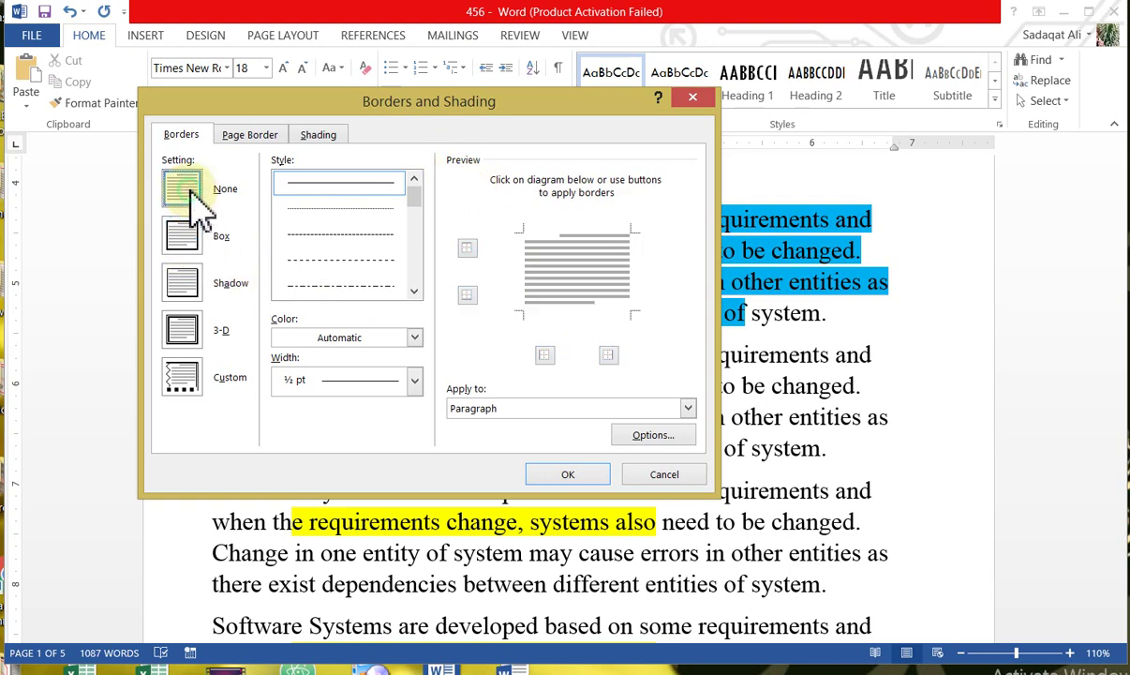
pyautogui.click(175, 240)
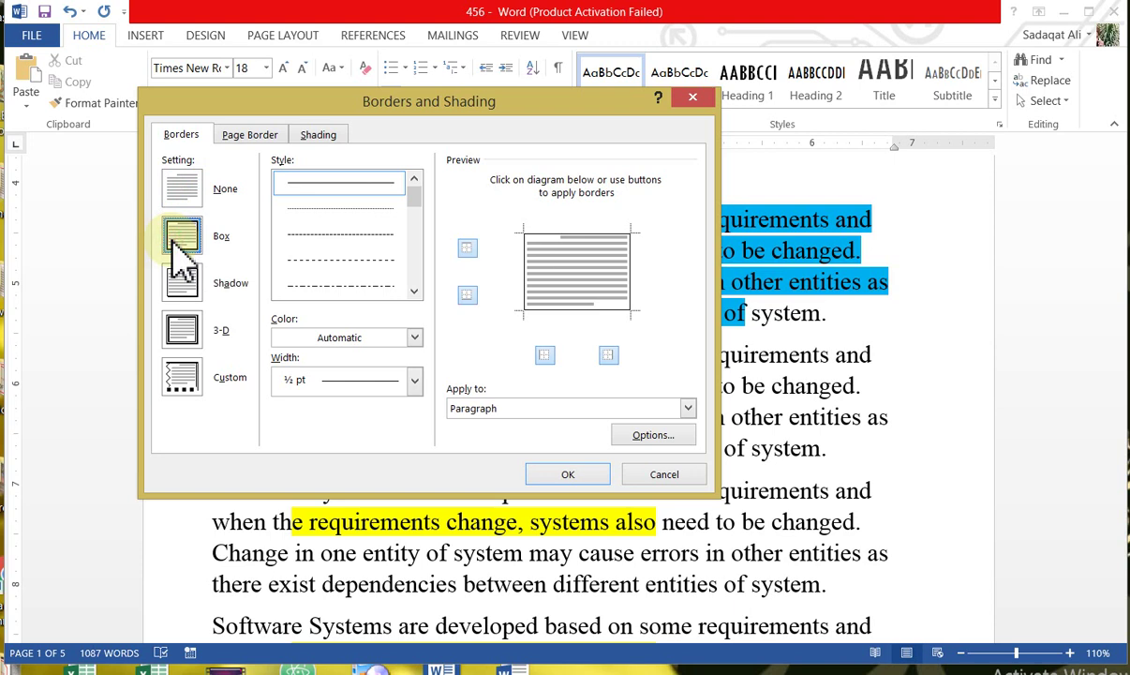
pyautogui.click(184, 283)
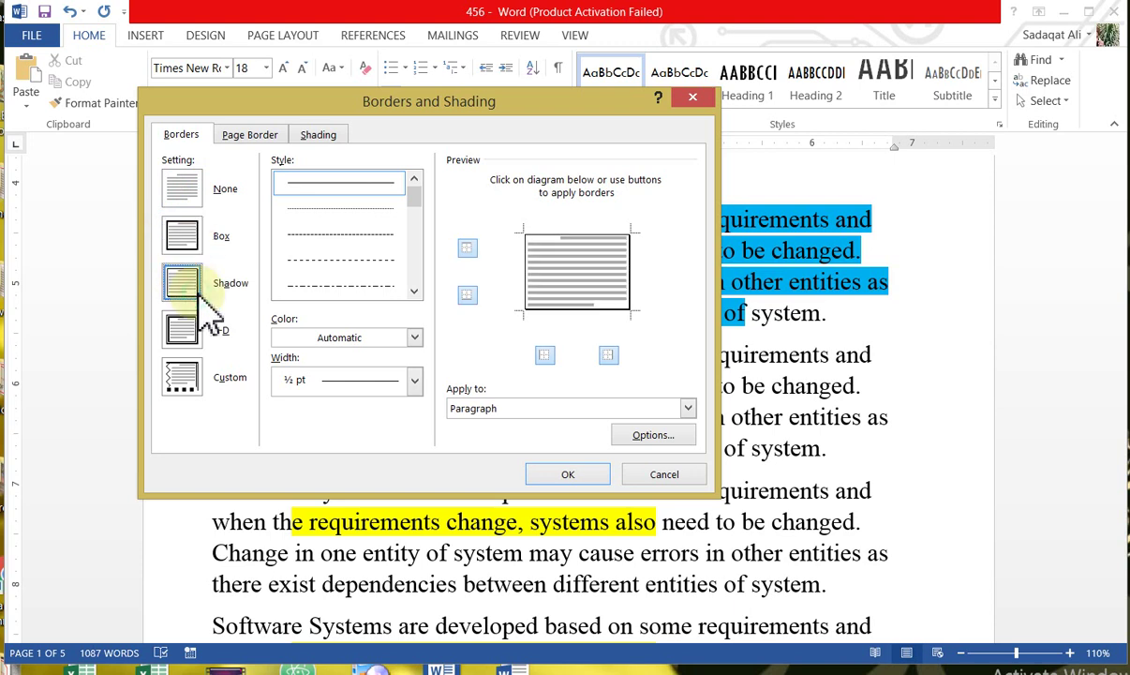
pyautogui.click(192, 333)
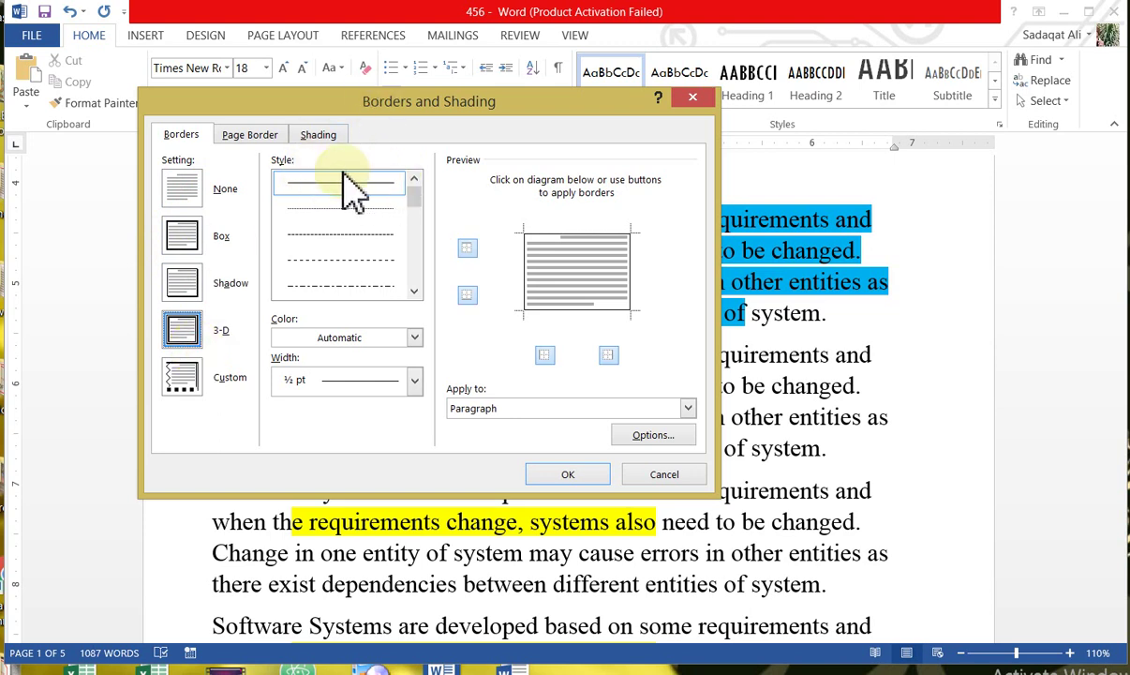
# - Give the 3-D border a heavy 3 pt line style in light orange and keep it applied to Paragraph
pyautogui.moveTo(419, 197); pyautogui.dragTo(417, 219)
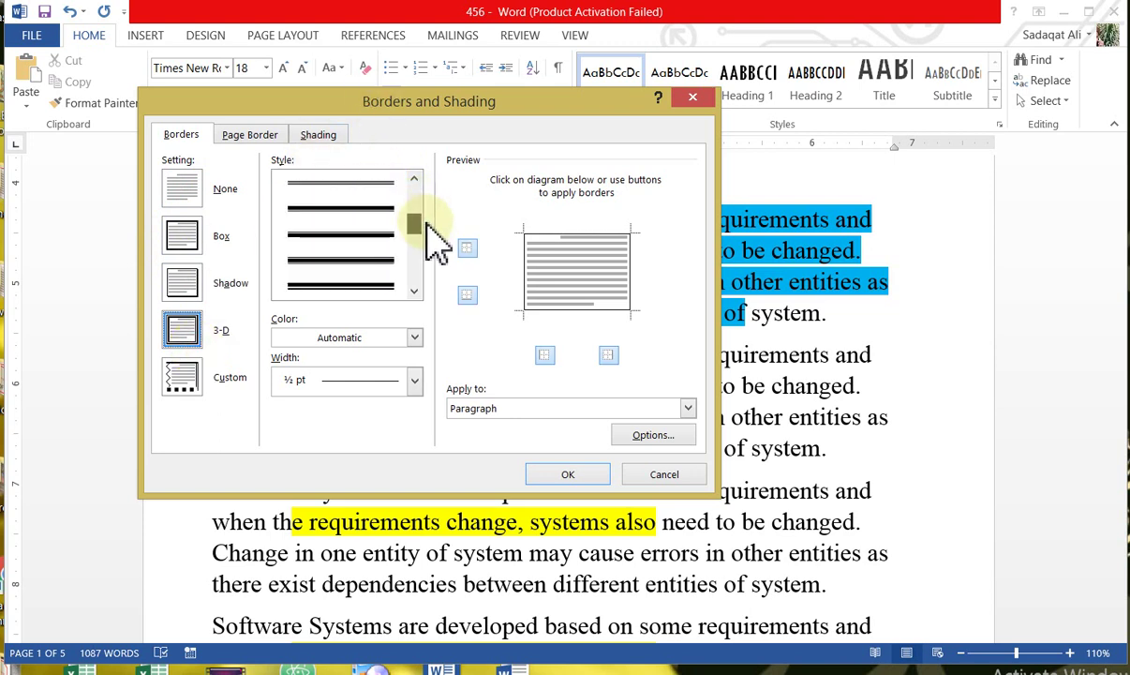
pyautogui.click(374, 241)
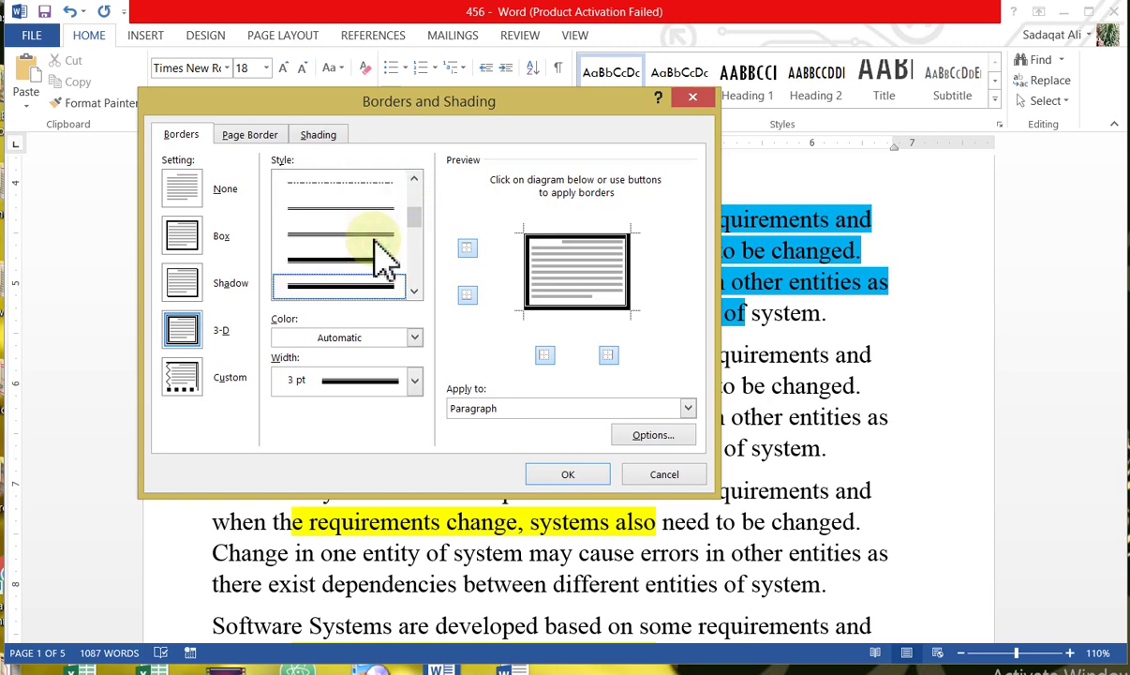
pyautogui.click(415, 338)
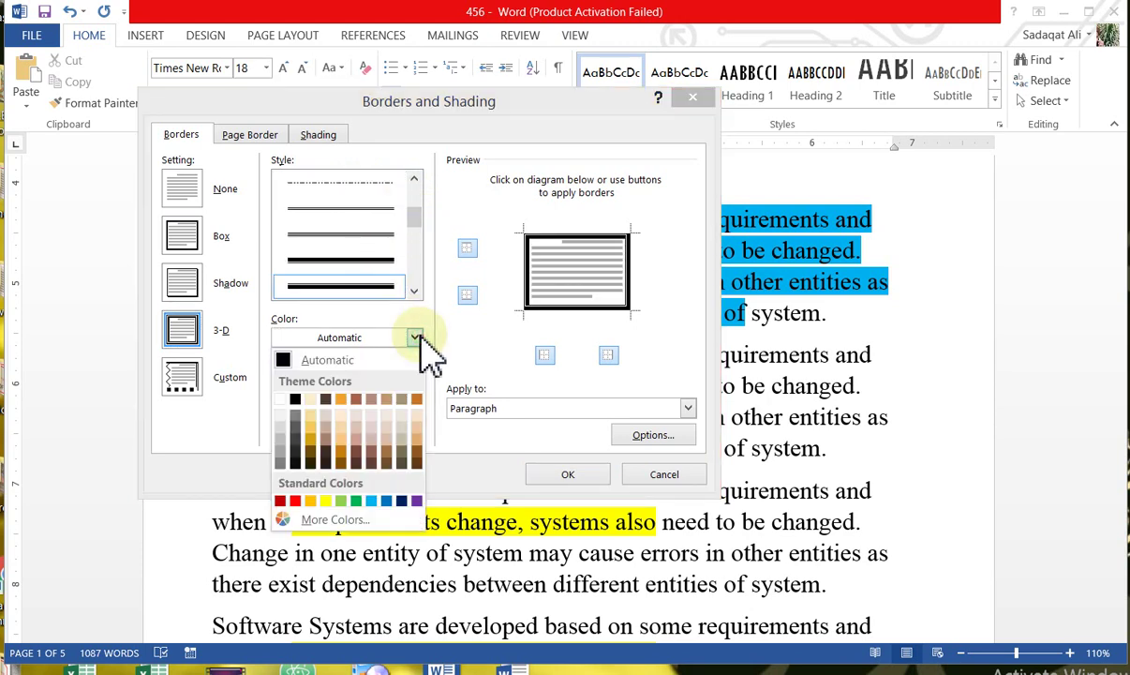
pyautogui.click(416, 440)
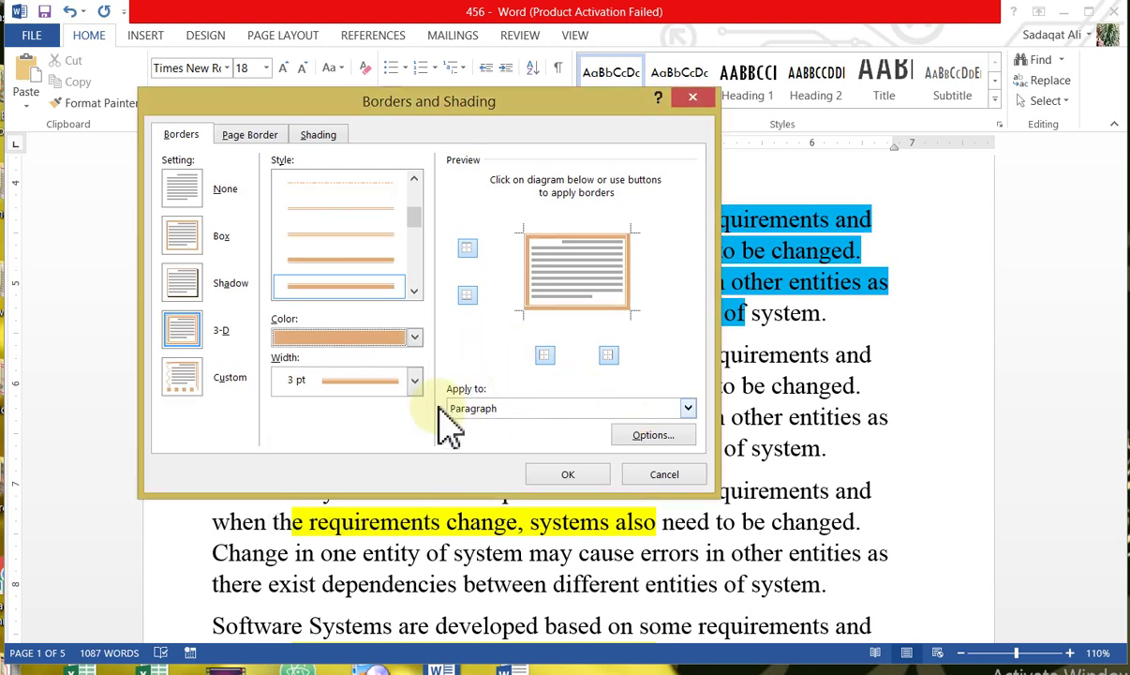
pyautogui.click(690, 408)
pyautogui.click(691, 412)
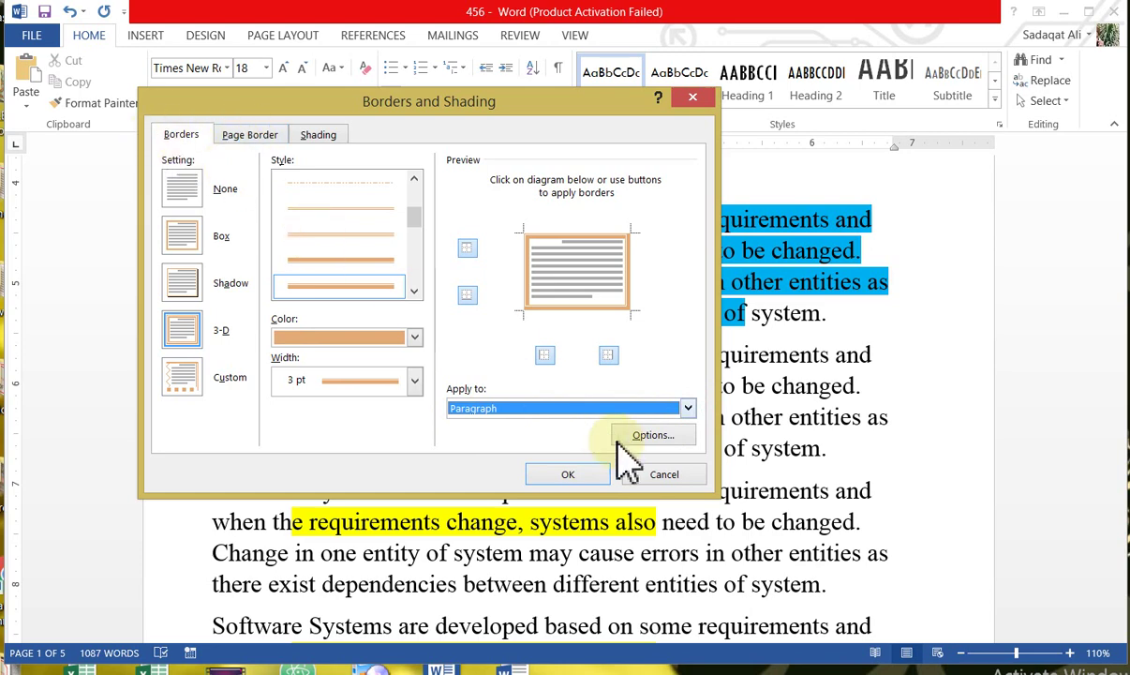
# - Apply the chosen 3-D border to the paragraph and place the cursor inside that bordered paragraph
pyautogui.click(568, 474)
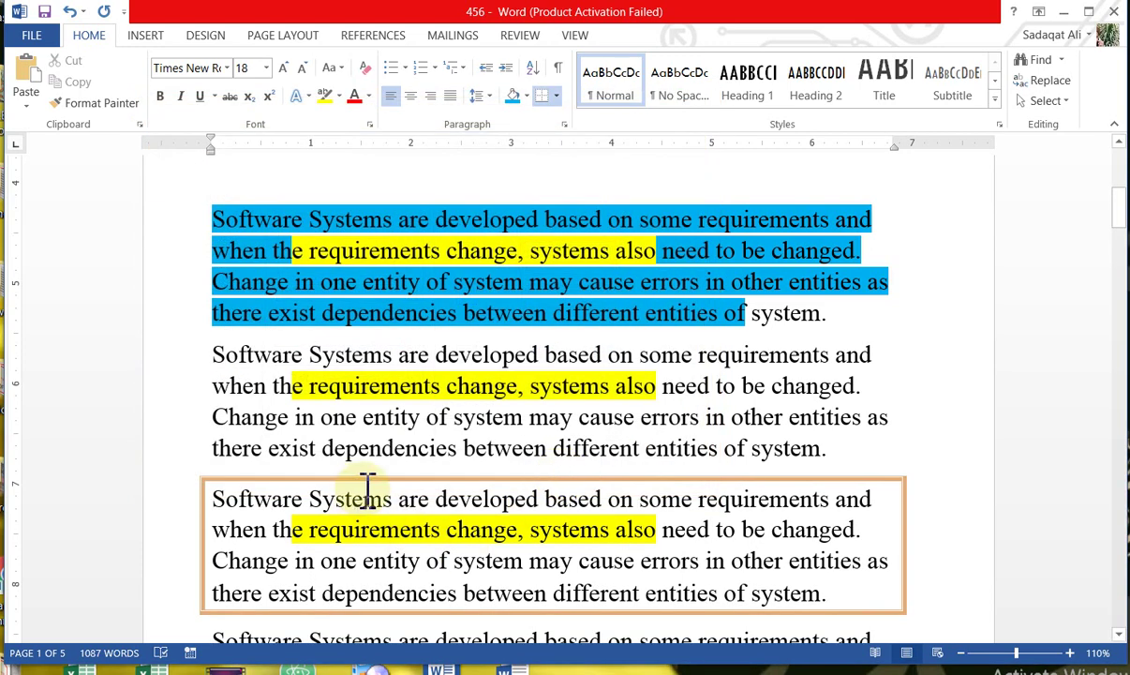
pyautogui.click(271, 496)
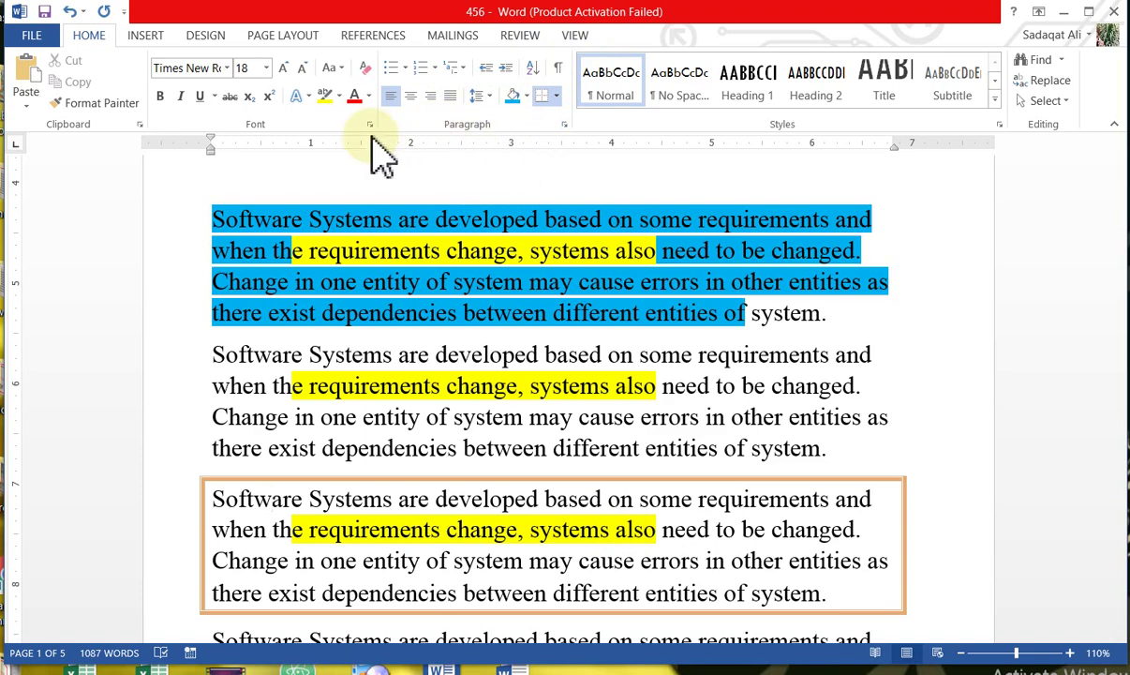
# - In the bordered paragraph's Paragraph settings, set the alignment to Centered and the outline level to Level 3
pyautogui.click(566, 127)
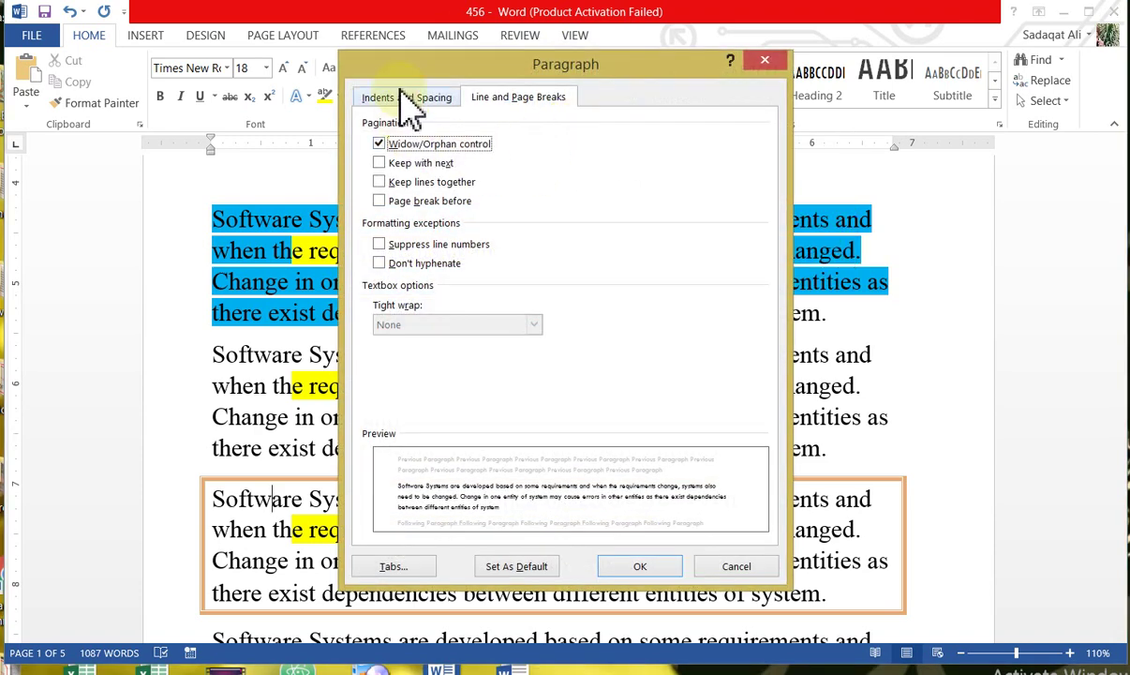
pyautogui.click(409, 100)
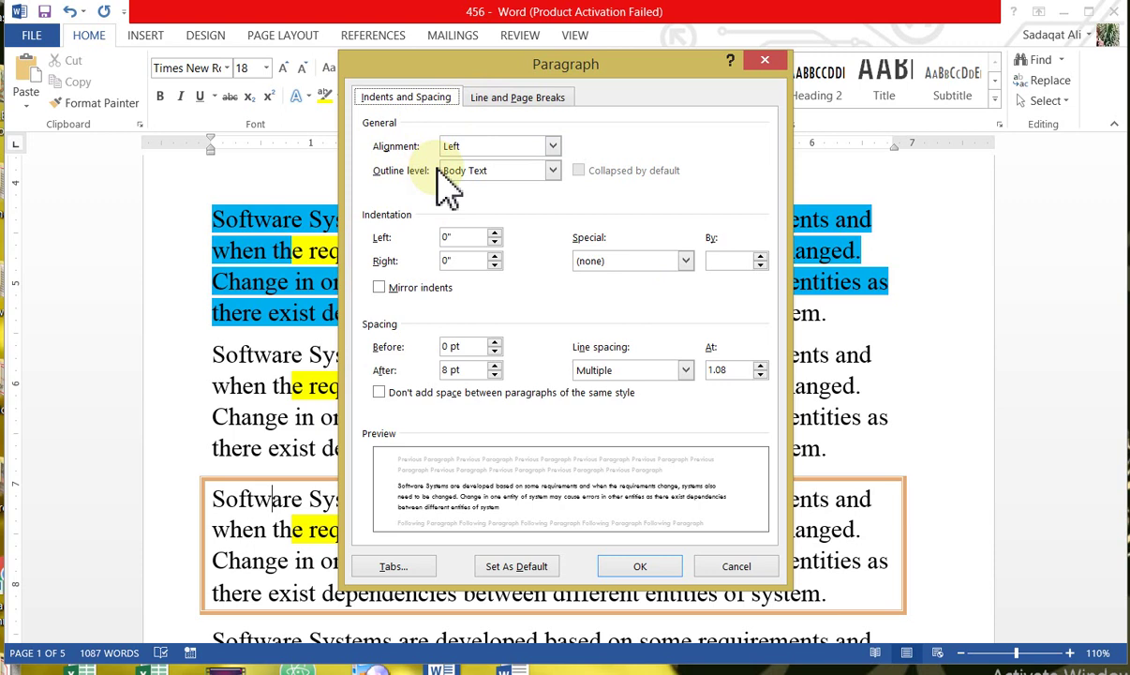
pyautogui.click(552, 146)
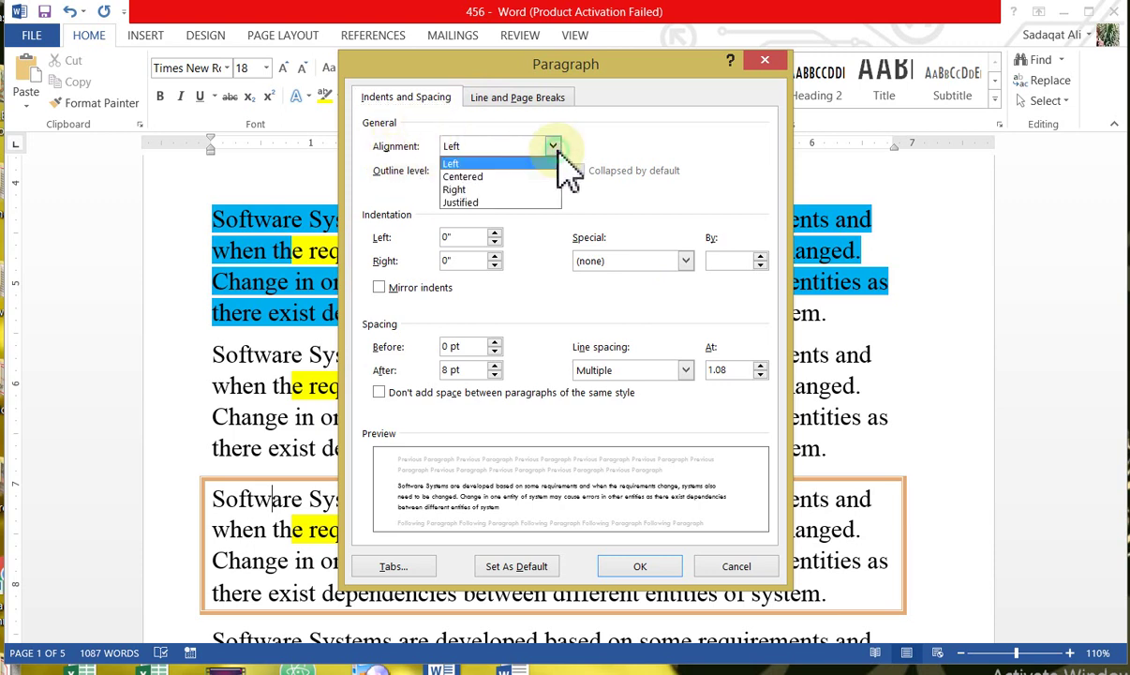
pyautogui.click(463, 177)
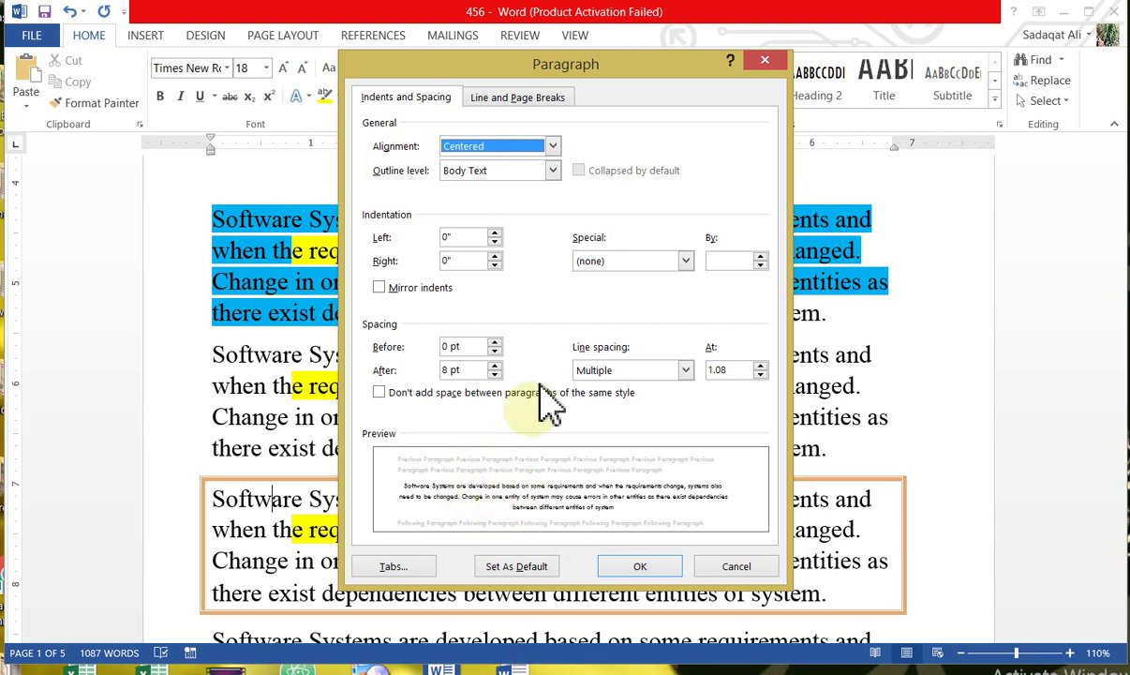
pyautogui.click(553, 172)
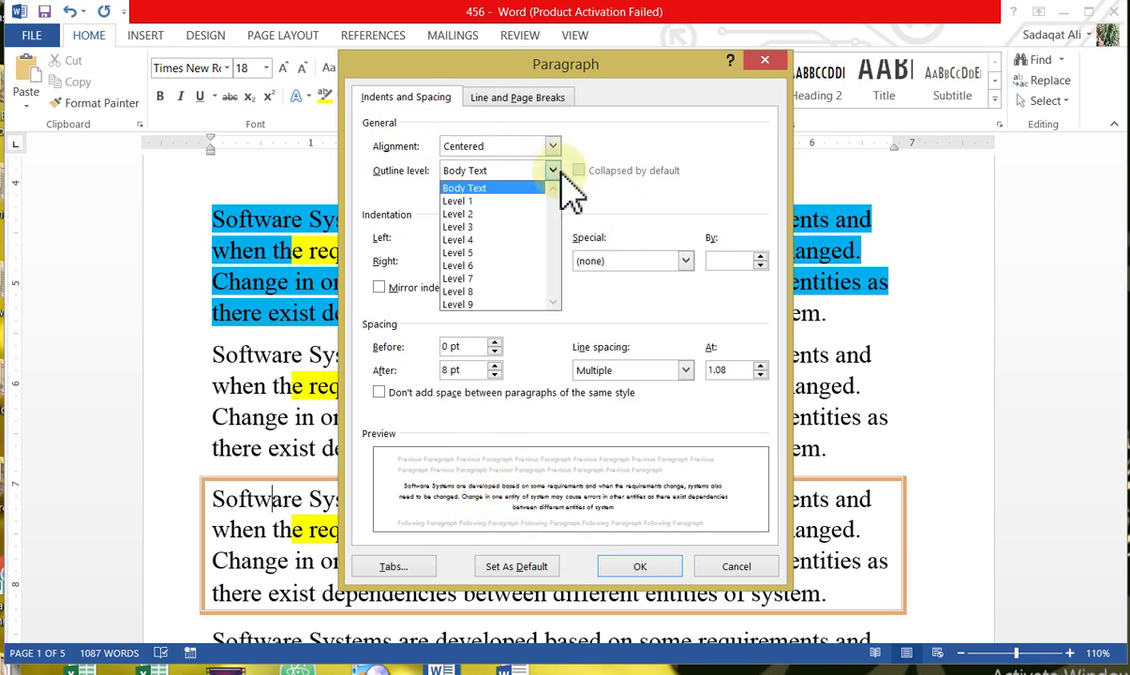
pyautogui.click(474, 228)
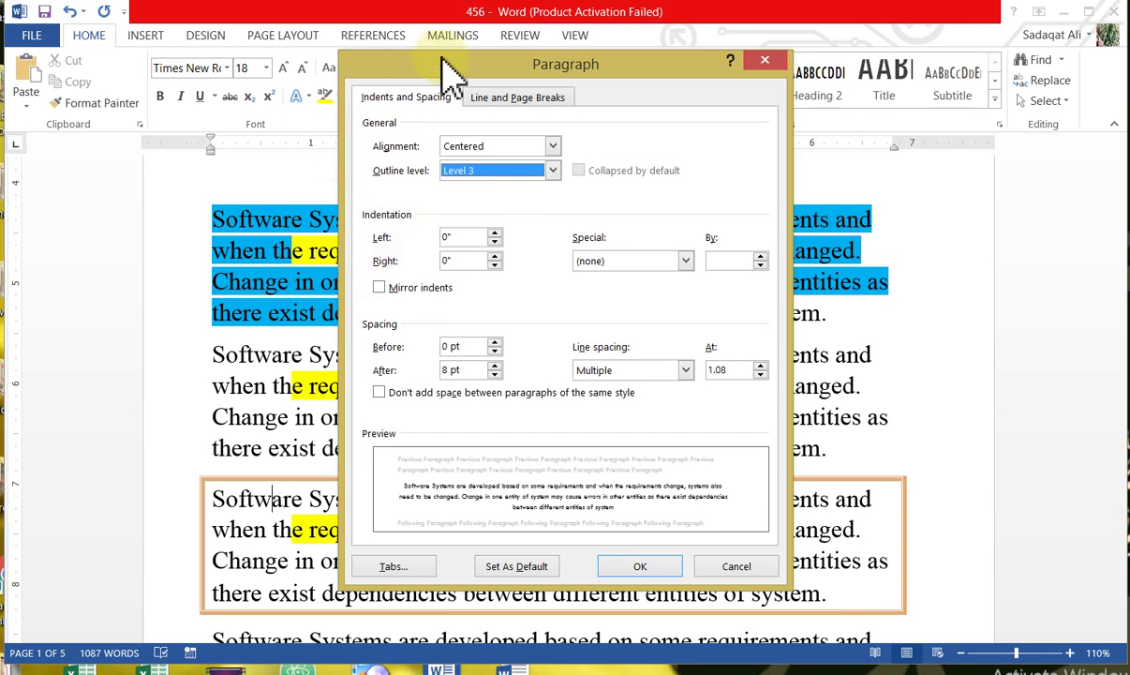
# - Set the bordered paragraph's left indentation to 2.5" and its right indentation to 1.1"
pyautogui.moveTo(497, 69)
pyautogui.mouseDown()
pyautogui.moveTo(511, 141)
pyautogui.moveTo(509, 53)
pyautogui.mouseUp()
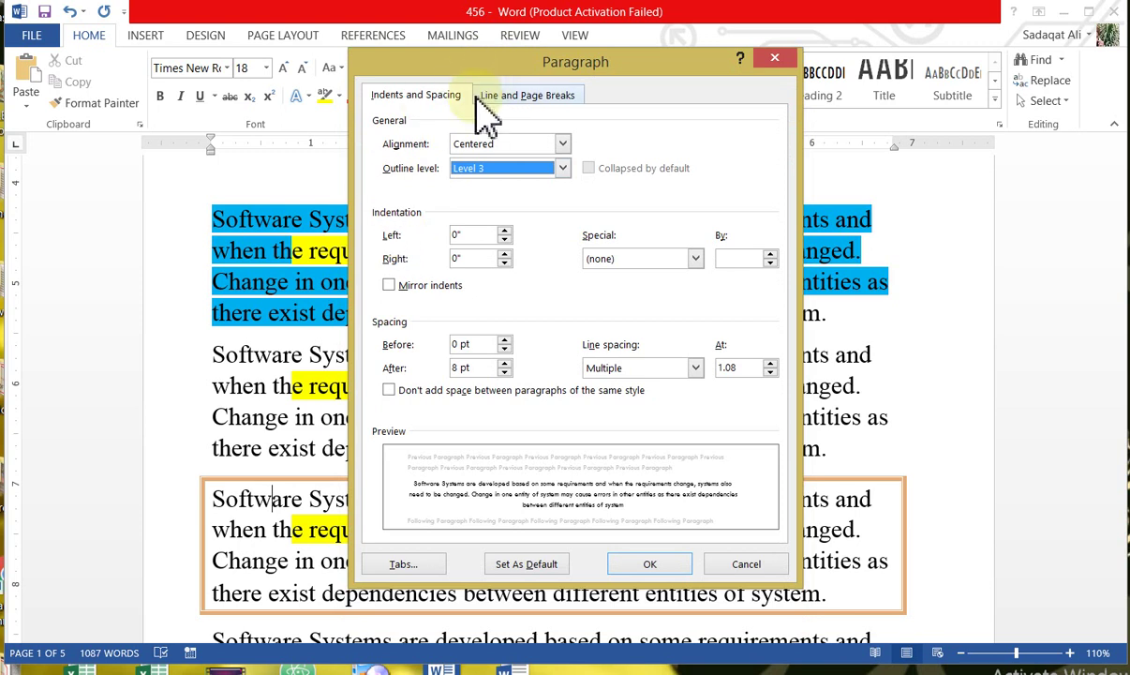
pyautogui.click(510, 231)
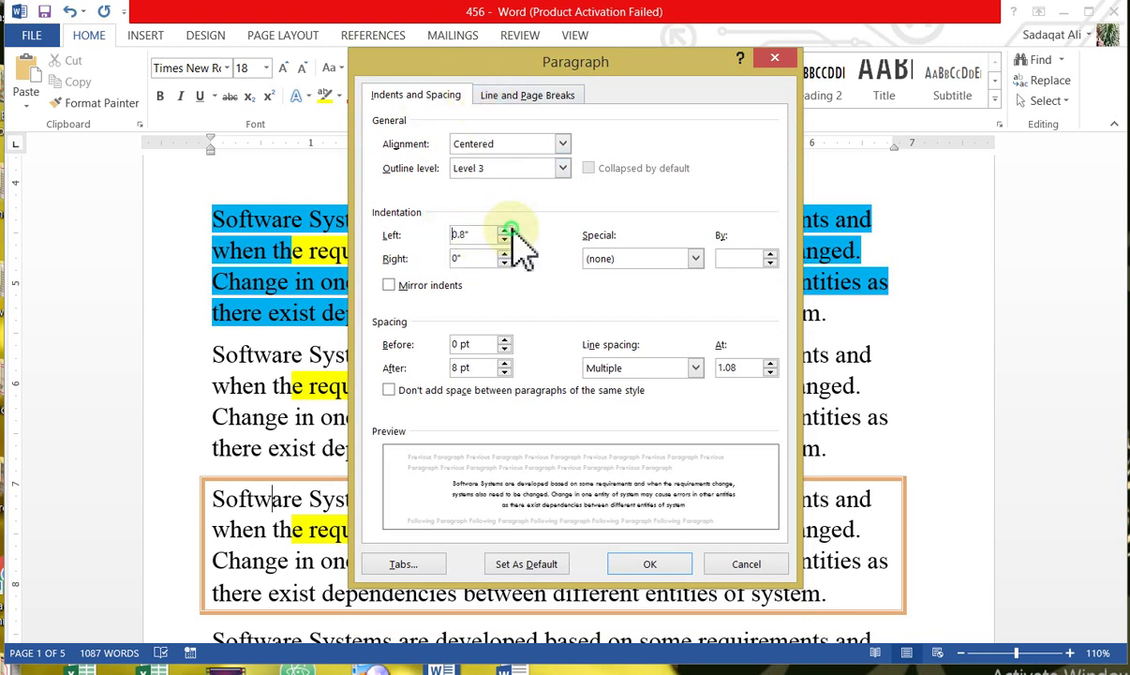
pyautogui.moveTo(510, 230); pyautogui.dragTo(510, 230)
pyautogui.click(510, 230)
pyautogui.click(509, 230)
pyautogui.click(510, 230)
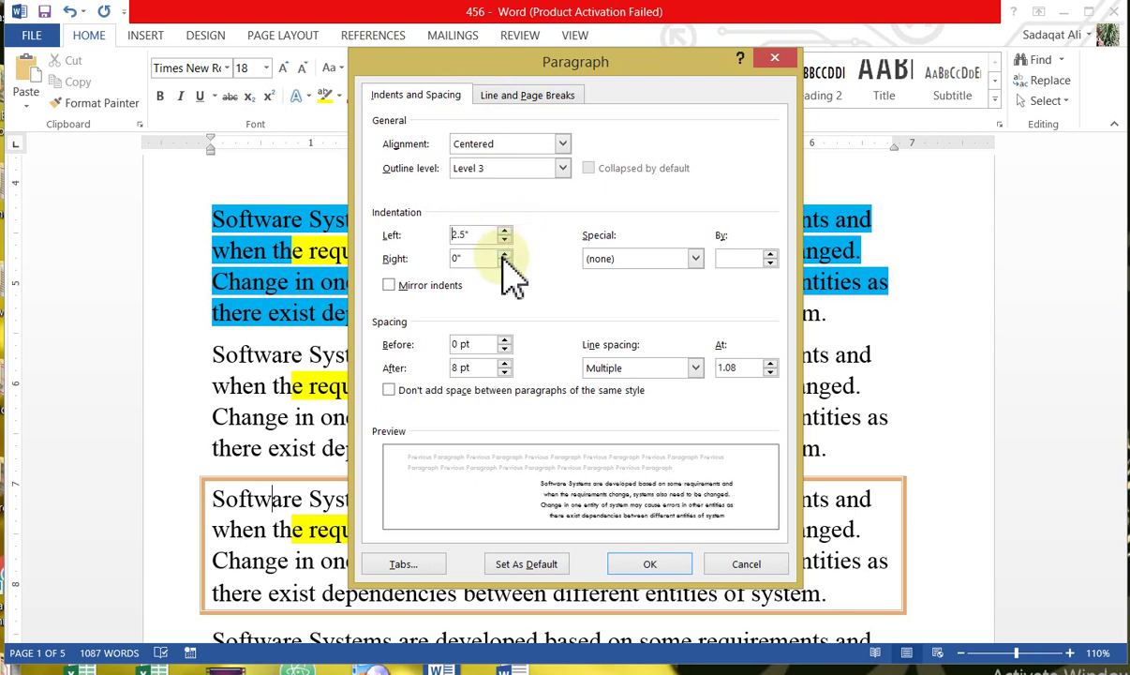
pyautogui.moveTo(507, 255); pyautogui.dragTo(507, 256)
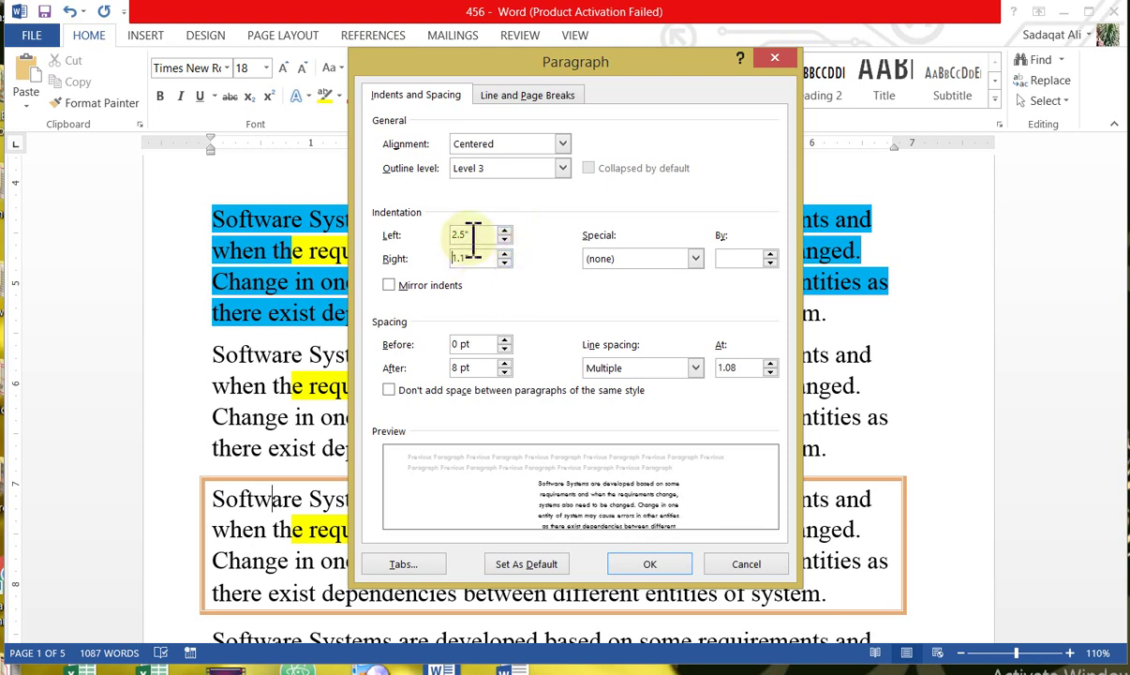
pyautogui.click(480, 260)
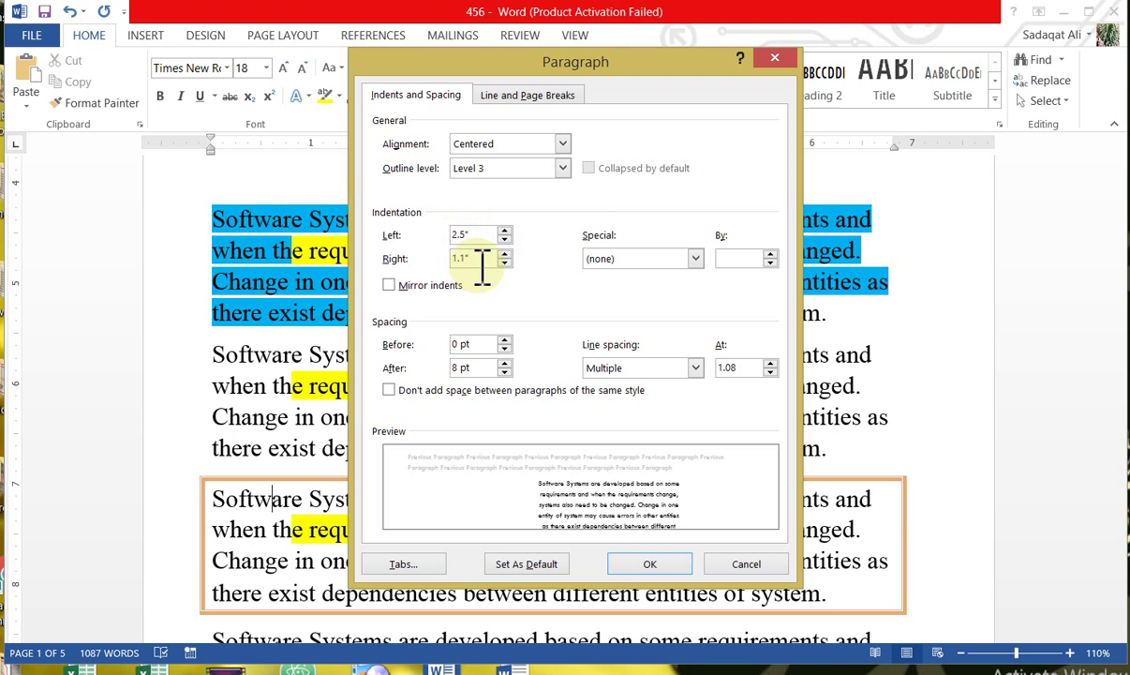
# - Give the bordered paragraph a special First line indent of 1.1"
pyautogui.click(691, 261)
pyautogui.click(636, 290)
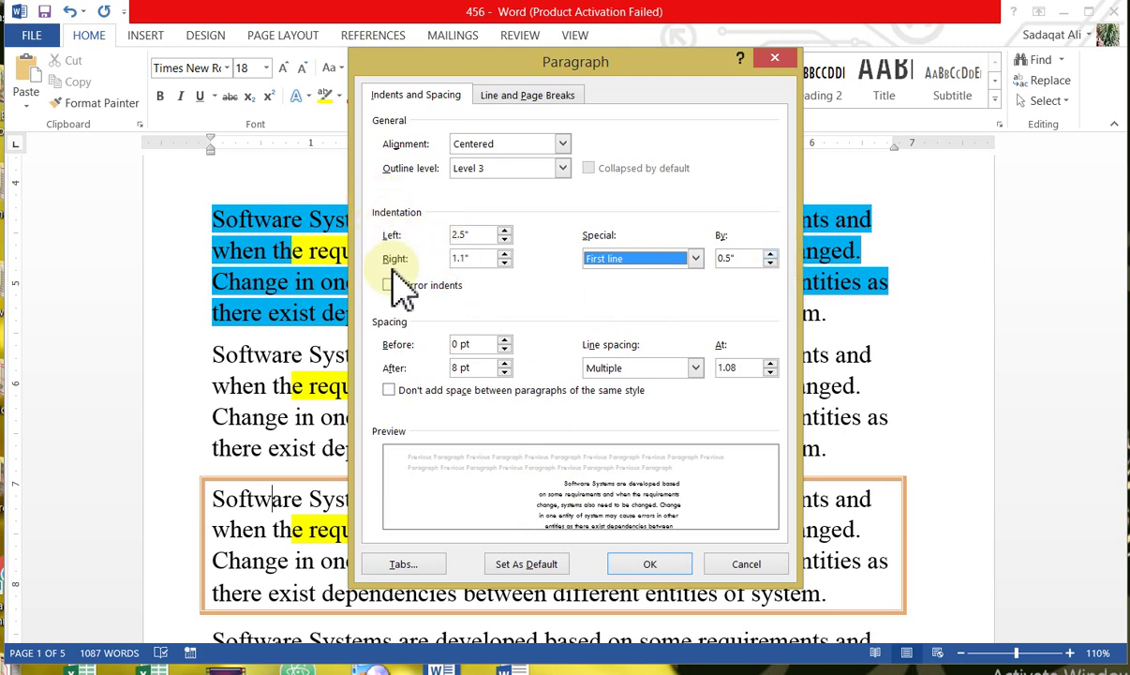
pyautogui.click(771, 254)
pyautogui.click(770, 254)
pyautogui.click(770, 254)
pyautogui.click(771, 254)
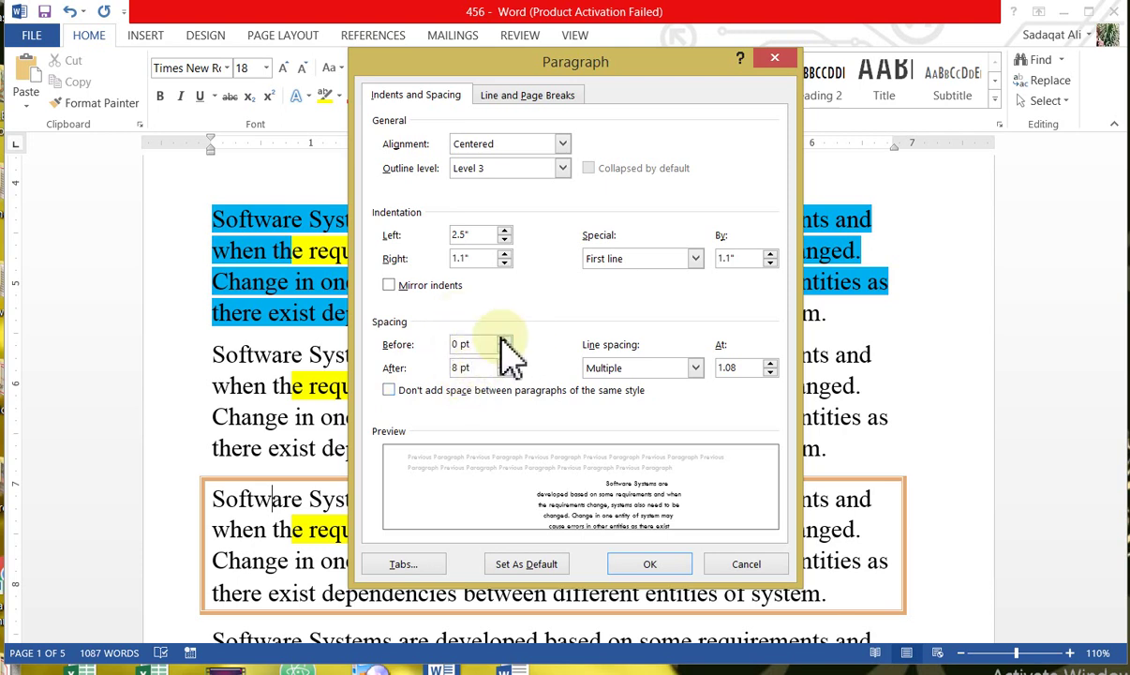
# - Set the spacing both before and after the bordered paragraph to 24 pt
pyautogui.click(505, 343)
pyautogui.click(504, 350)
pyautogui.click(504, 343)
pyautogui.click(504, 343)
pyautogui.click(505, 343)
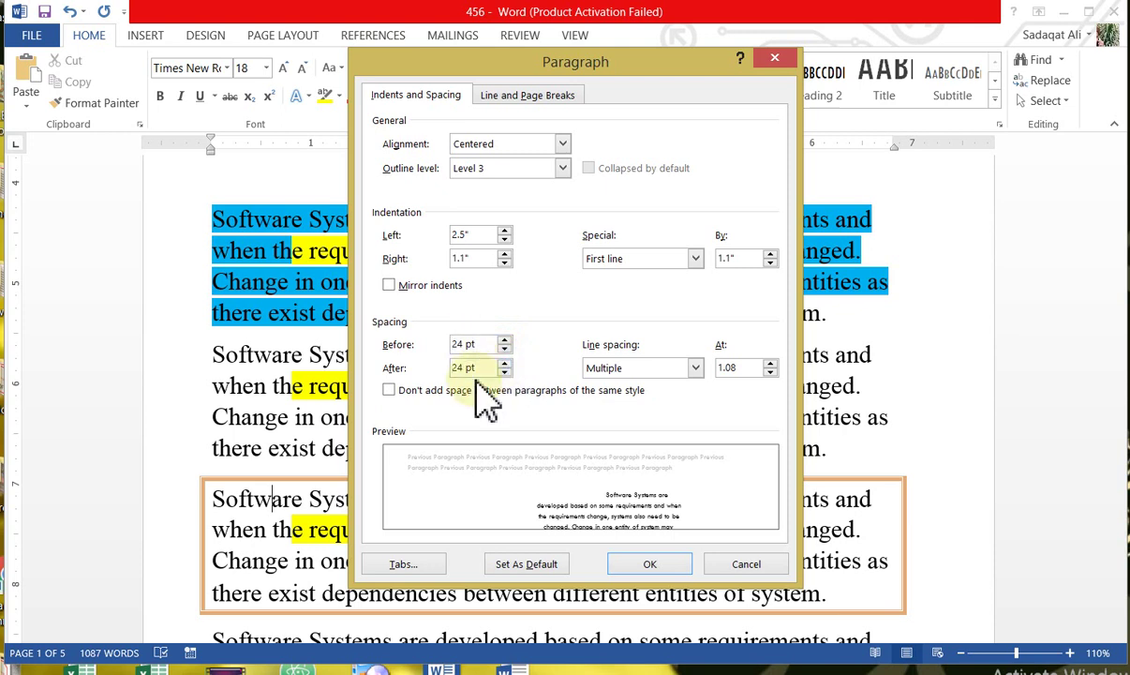
# - Try Multiple line spacing at 3, reduce it to 1.5, and apply the paragraph settings
pyautogui.click(696, 367)
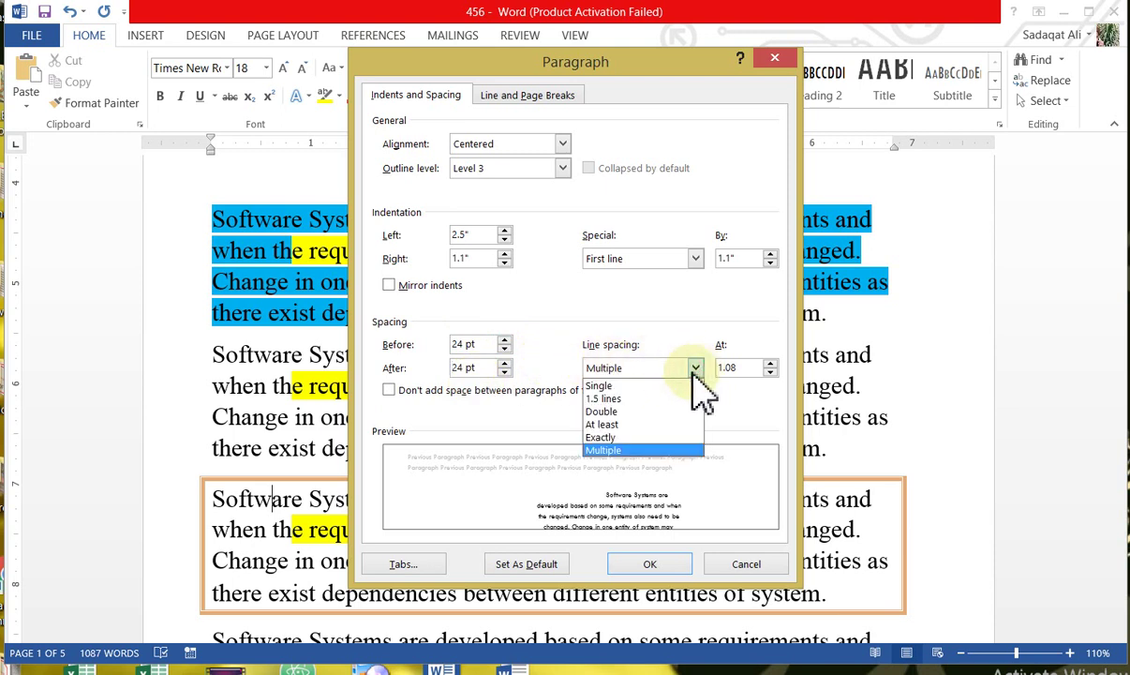
pyautogui.click(629, 457)
pyautogui.doubleClick(757, 366)
pyautogui.write('3')
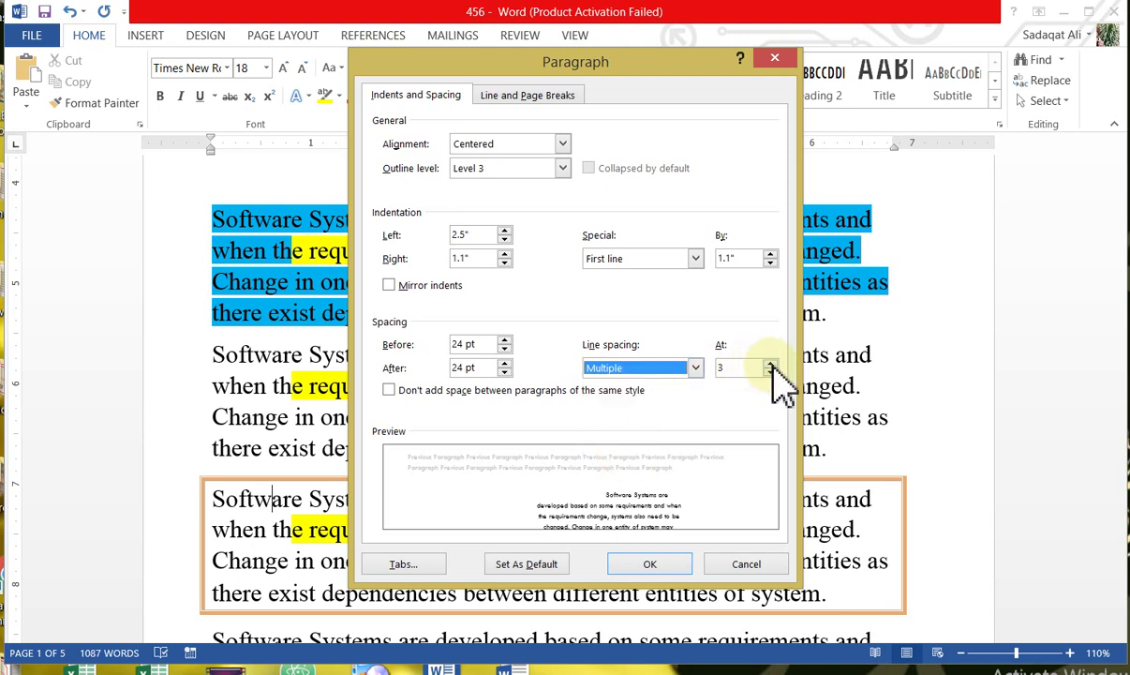
pyautogui.click(769, 363)
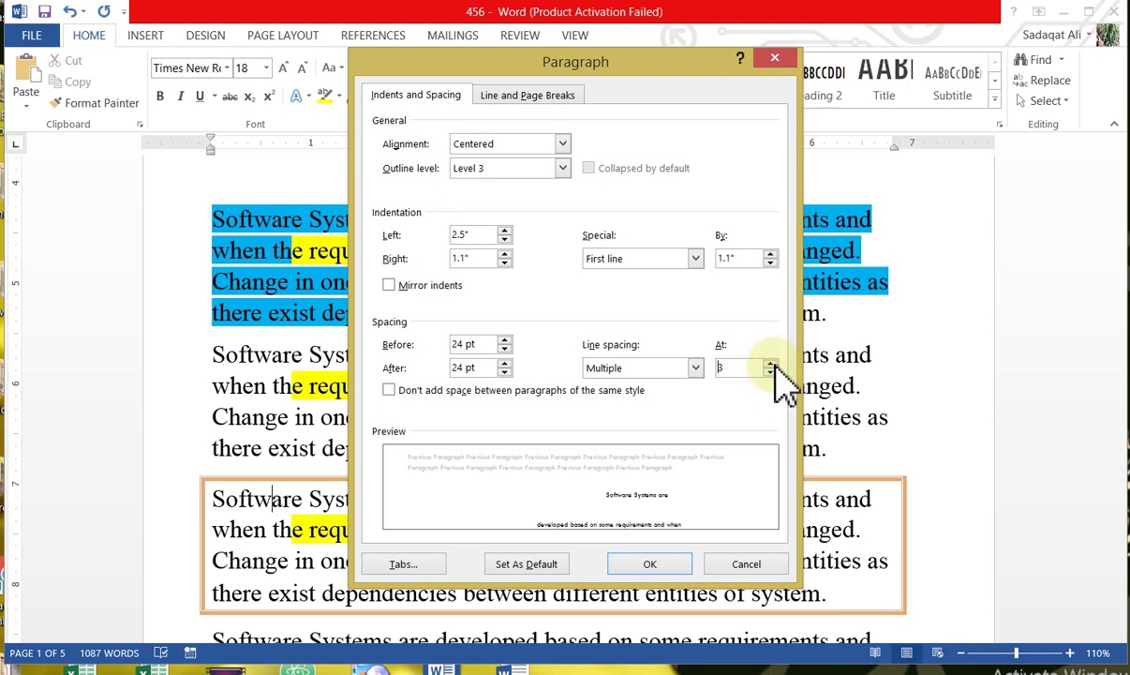
pyautogui.click(769, 372)
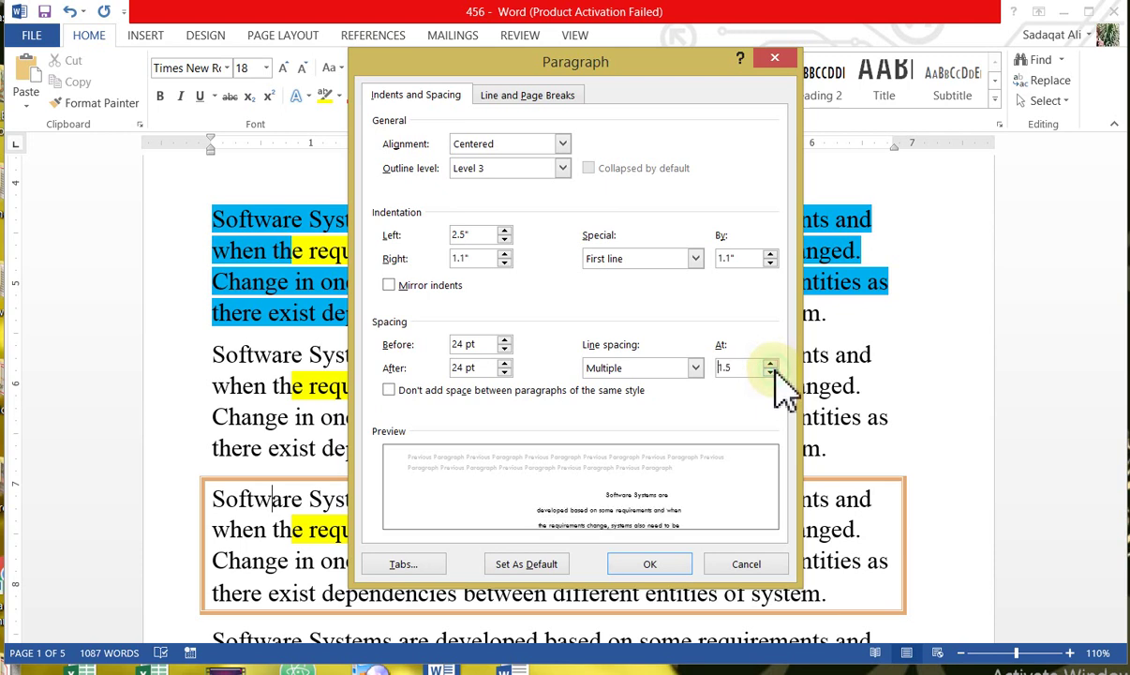
pyautogui.click(650, 564)
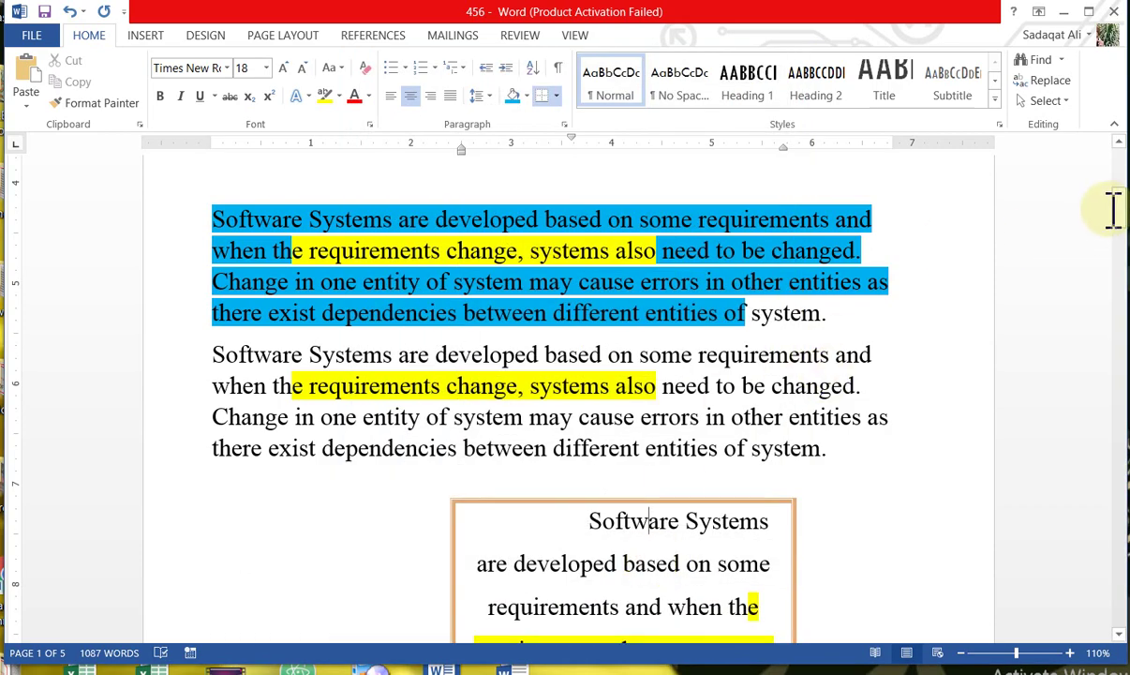
# - Check the reformatted bordered paragraph, then reset its left and right indentation to 0 in the Paragraph settings
pyautogui.moveTo(1115, 223)
pyautogui.mouseDown()
pyautogui.moveTo(1118, 240)
pyautogui.moveTo(1119, 214)
pyautogui.moveTo(1119, 227)
pyautogui.mouseUp()
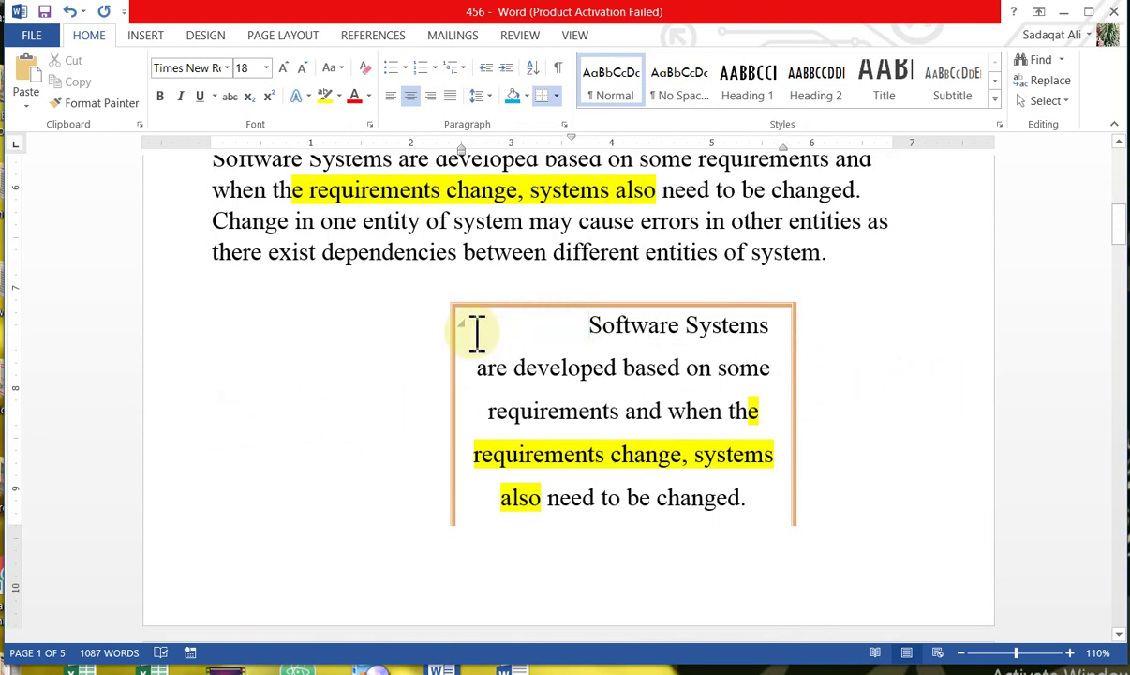
pyautogui.moveTo(480, 368); pyautogui.dragTo(487, 463)
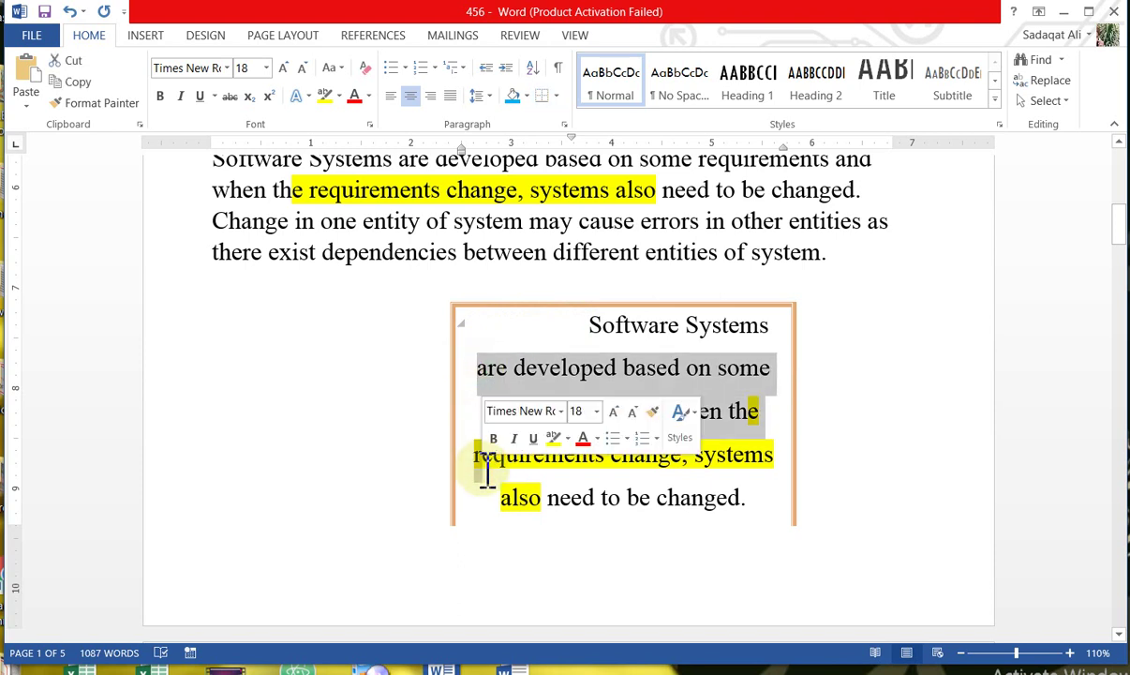
pyautogui.click(588, 326)
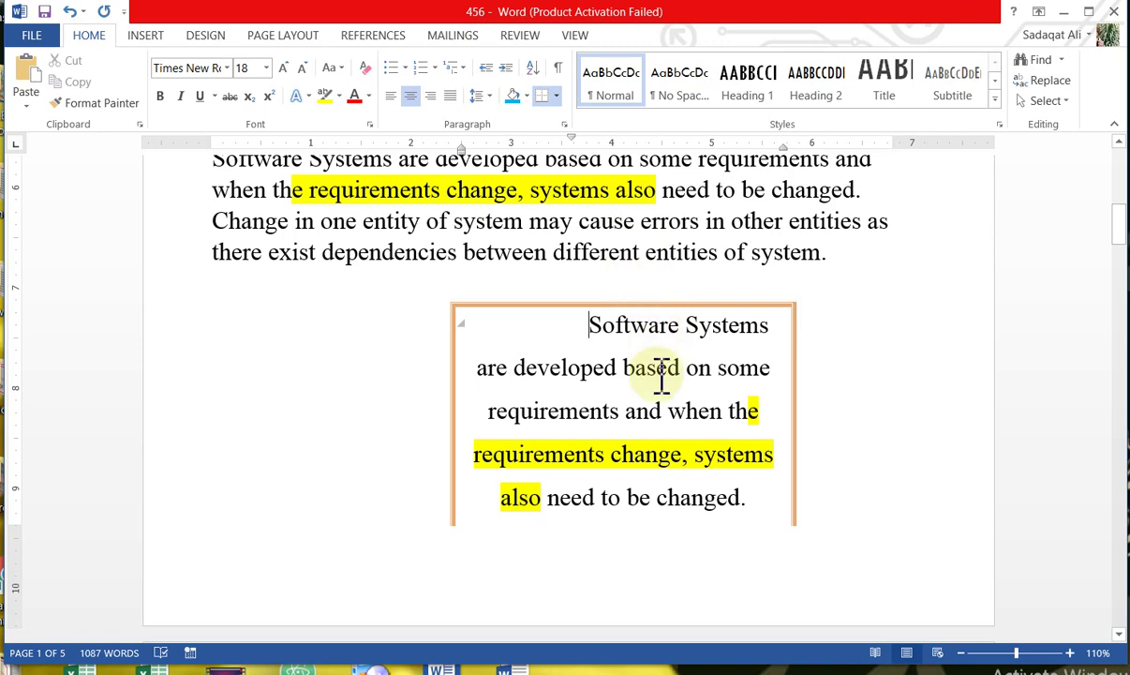
pyautogui.moveTo(1122, 239)
pyautogui.mouseDown()
pyautogui.moveTo(1121, 272)
pyautogui.moveTo(1121, 231)
pyautogui.mouseUp()
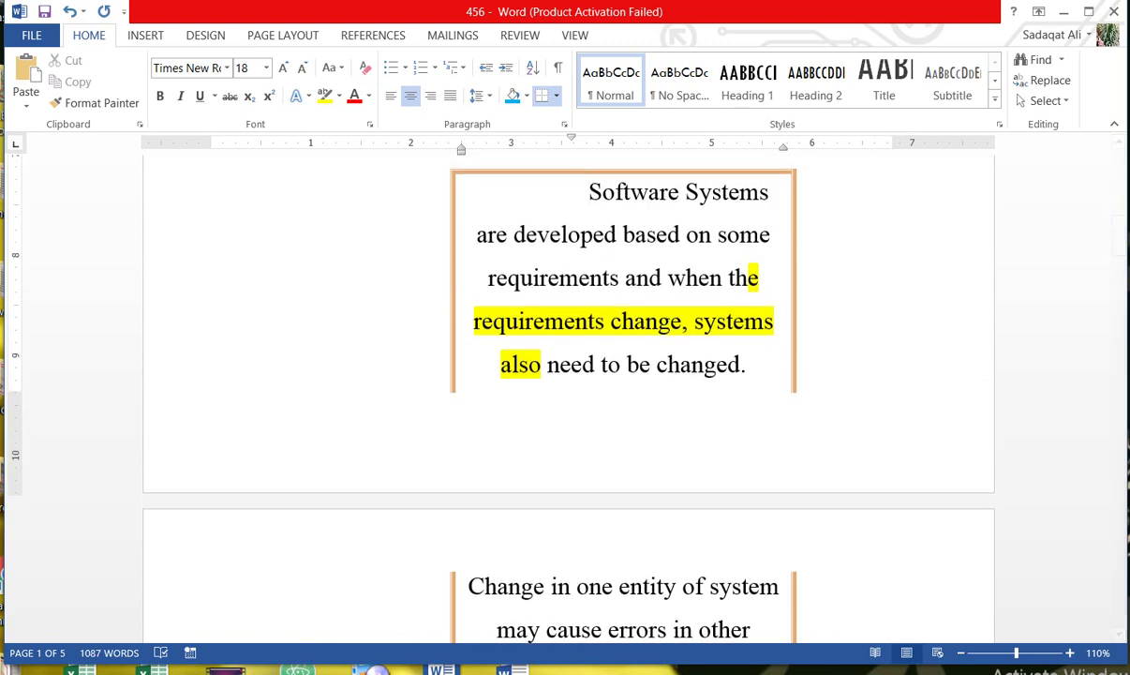
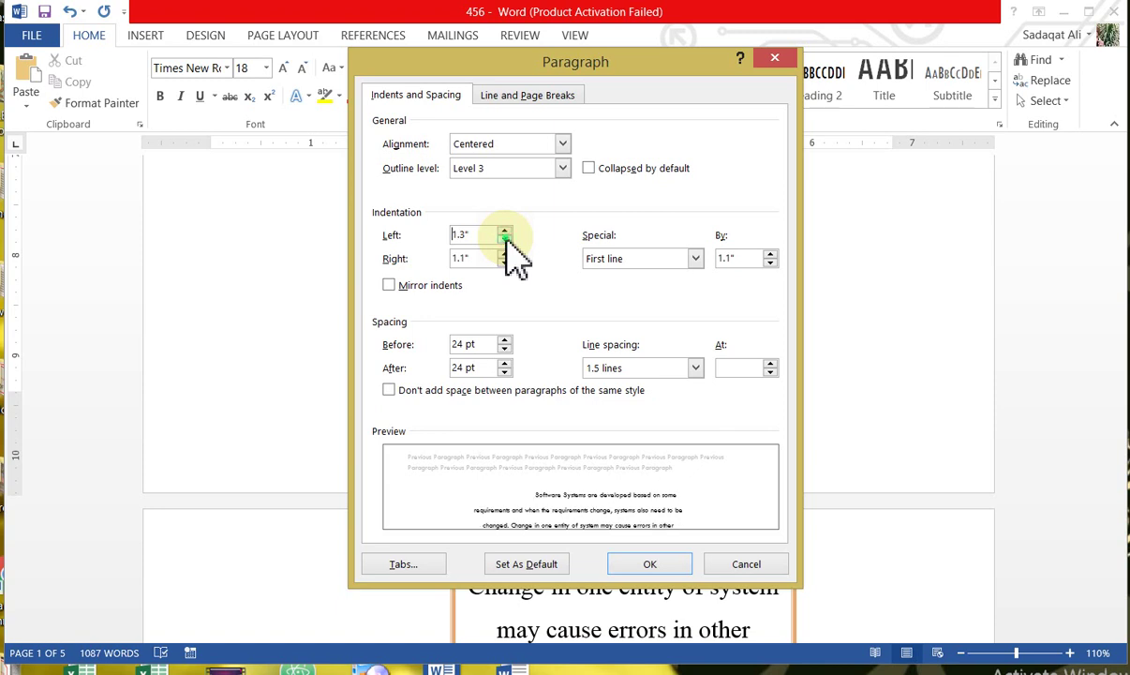
pyautogui.click(505, 239)
pyautogui.click(506, 239)
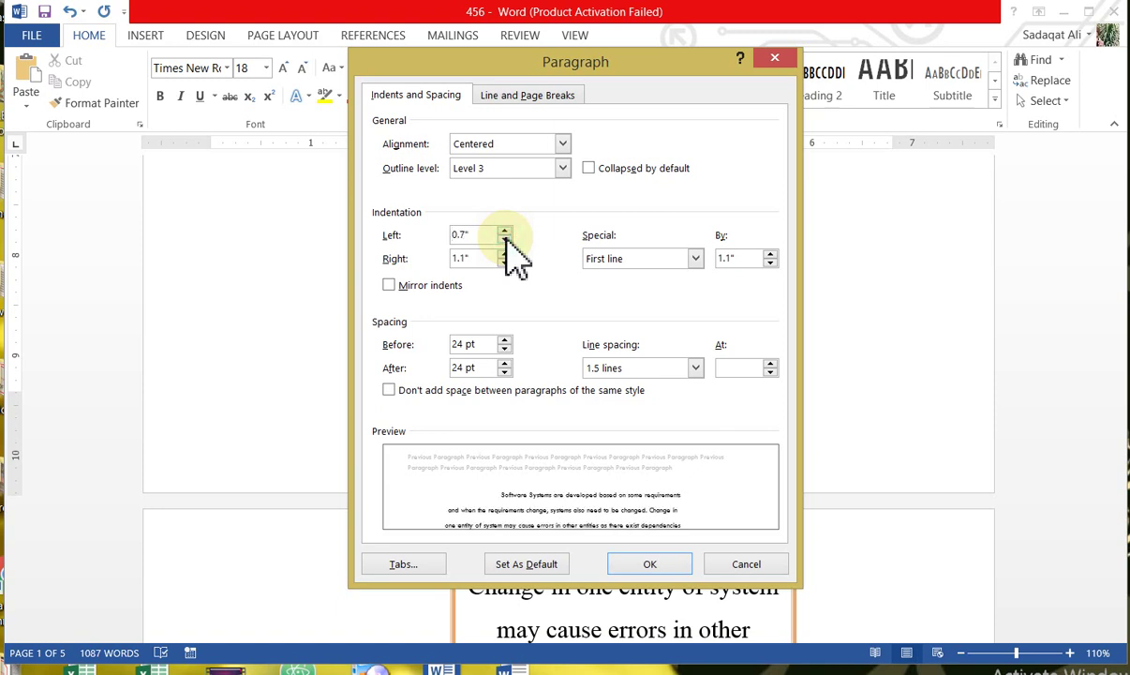
pyautogui.write('0')
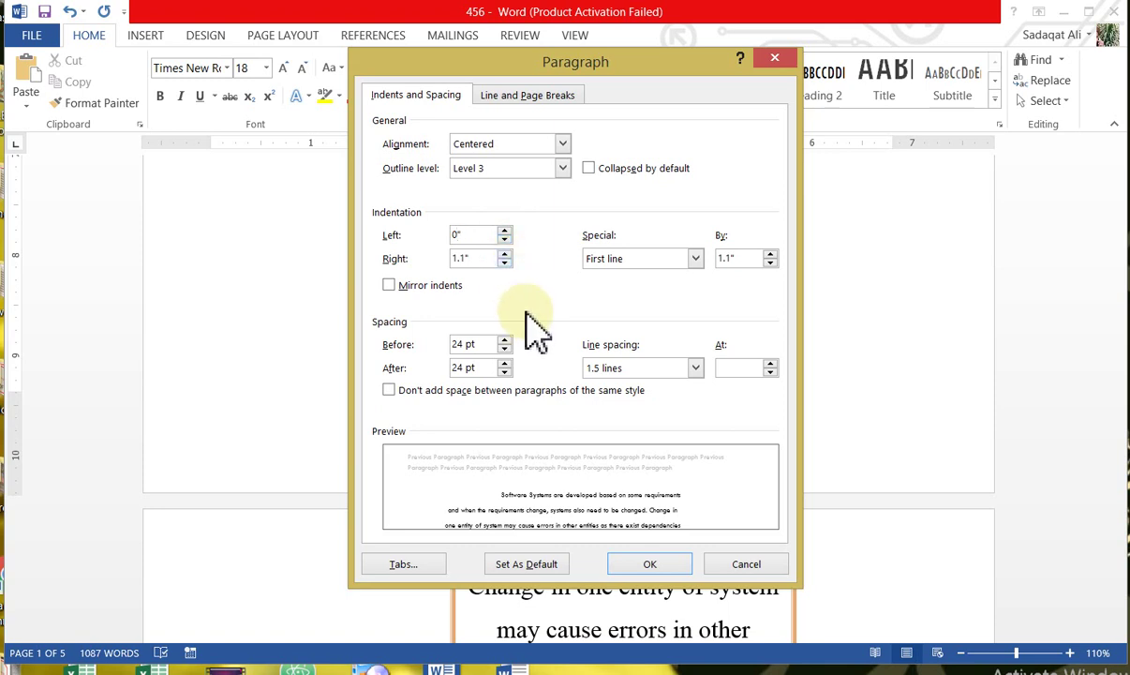
pyautogui.doubleClick(468, 260)
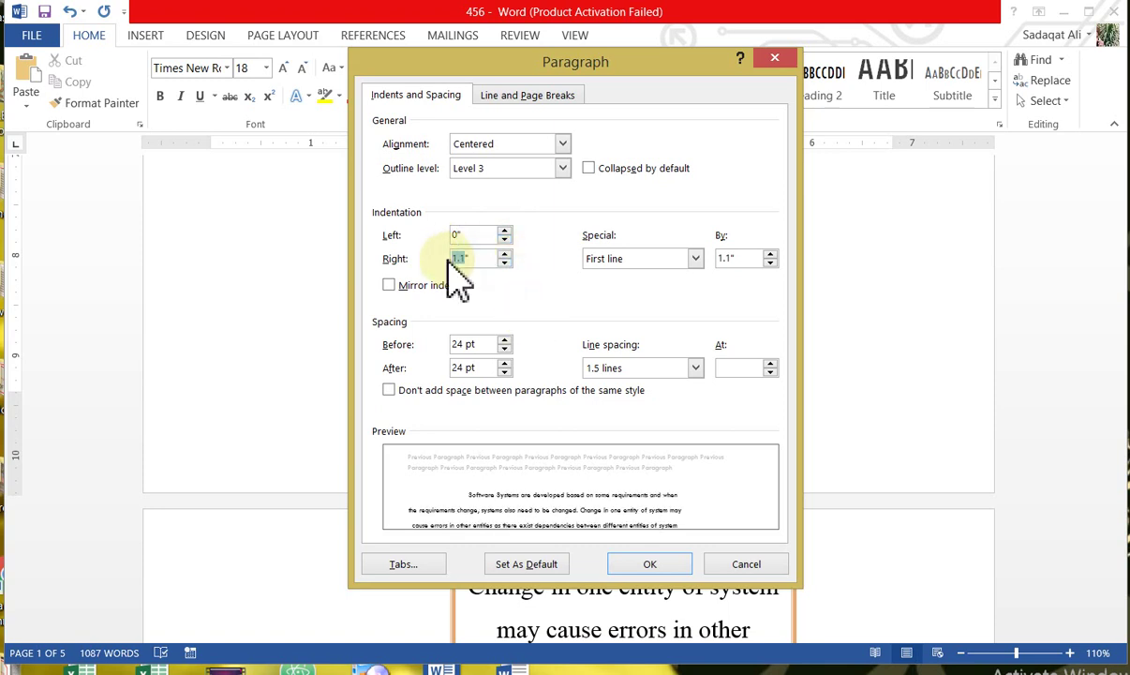
pyautogui.write('0')
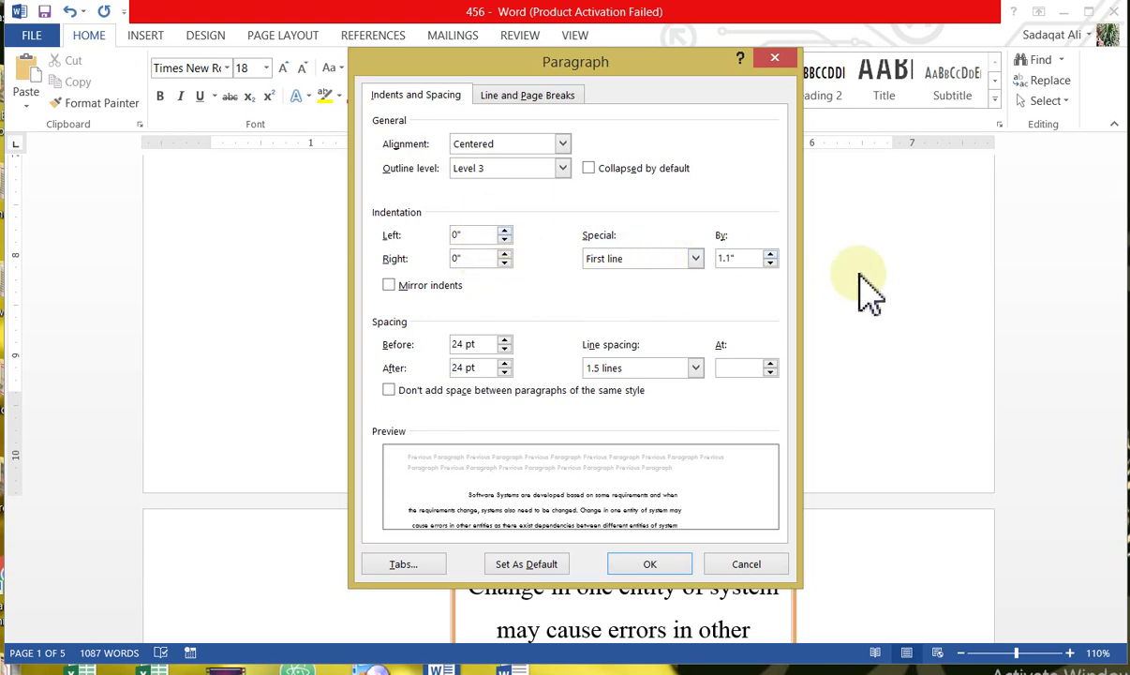
# - Increase the bordered paragraph's first line indent to 2" and apply the paragraph settings
pyautogui.click(770, 253)
pyautogui.click(771, 253)
pyautogui.click(771, 253)
pyautogui.click(771, 253)
pyautogui.click(770, 253)
pyautogui.click(770, 253)
pyautogui.click(771, 253)
pyautogui.click(771, 253)
pyautogui.click(771, 253)
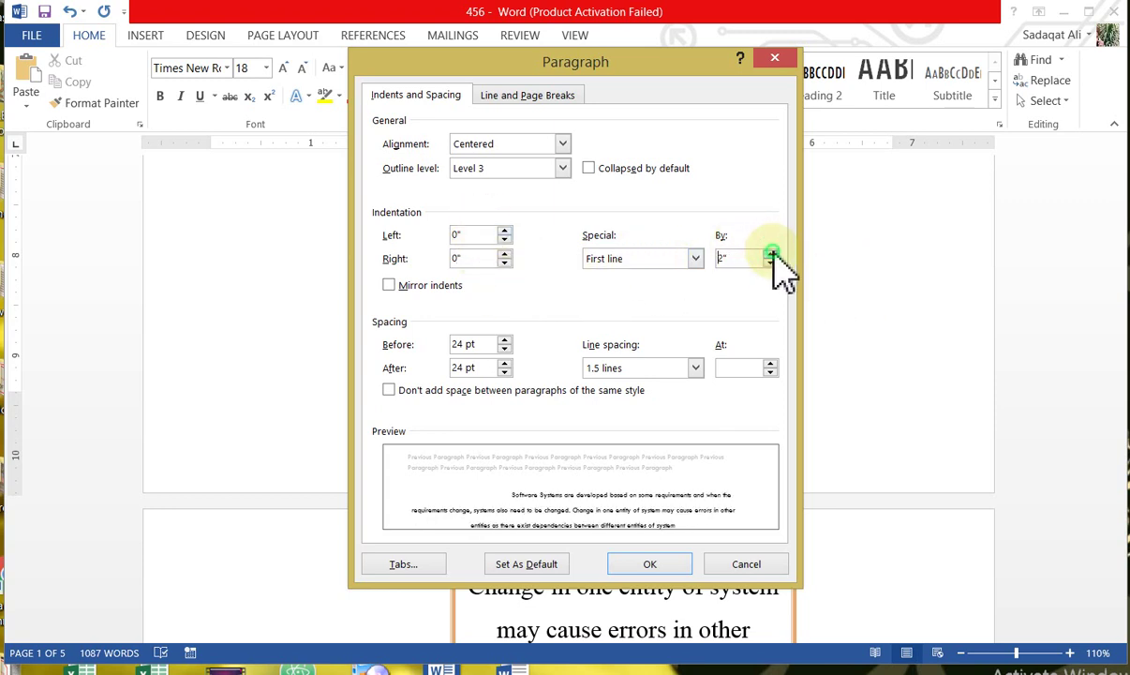
pyautogui.click(643, 564)
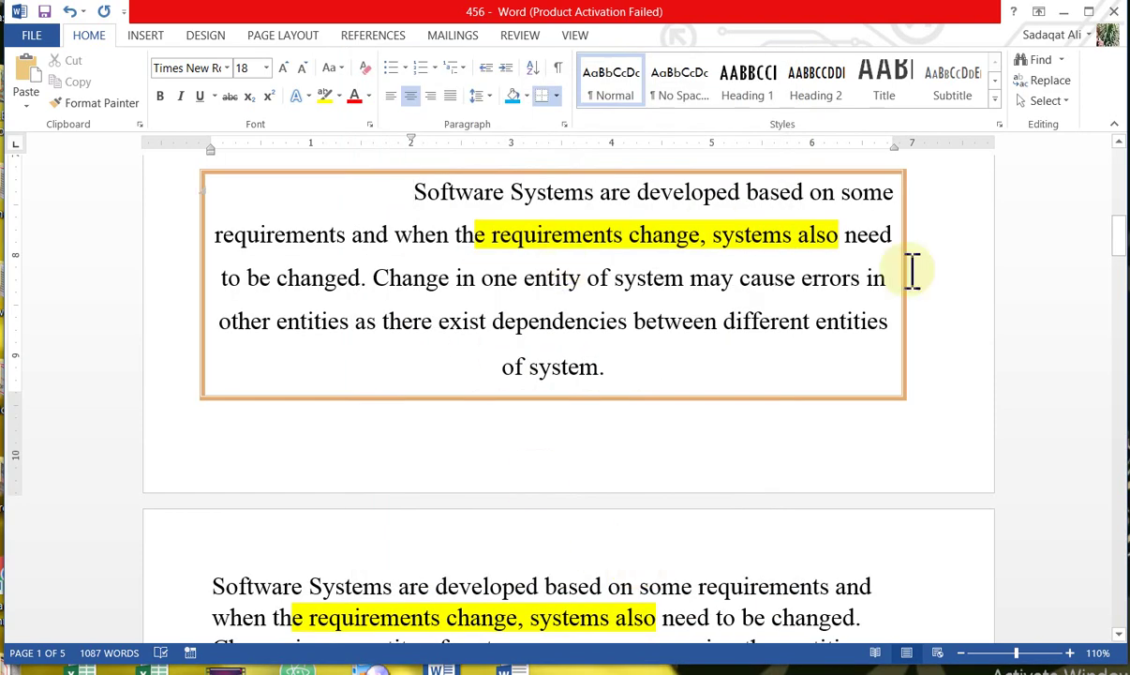
pyautogui.moveTo(1119, 234)
pyautogui.mouseDown()
pyautogui.moveTo(1120, 243)
pyautogui.moveTo(1122, 211)
pyautogui.moveTo(1118, 230)
pyautogui.mouseUp()
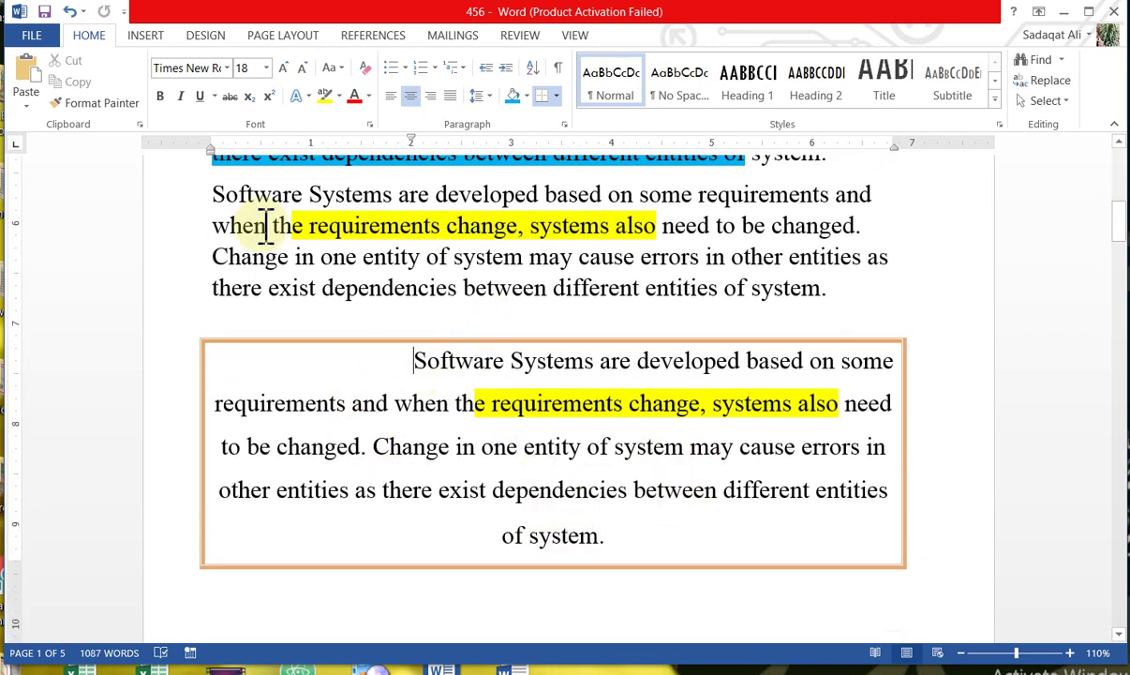
pyautogui.moveTo(214, 195); pyautogui.dragTo(643, 289)
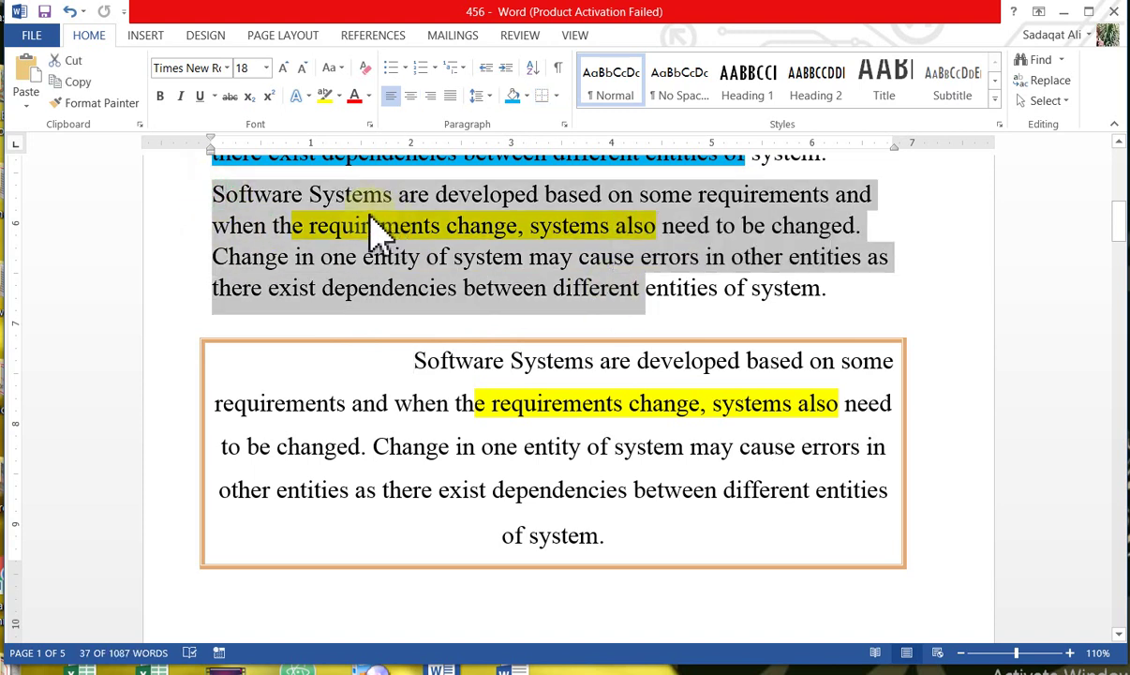
pyautogui.click(371, 225)
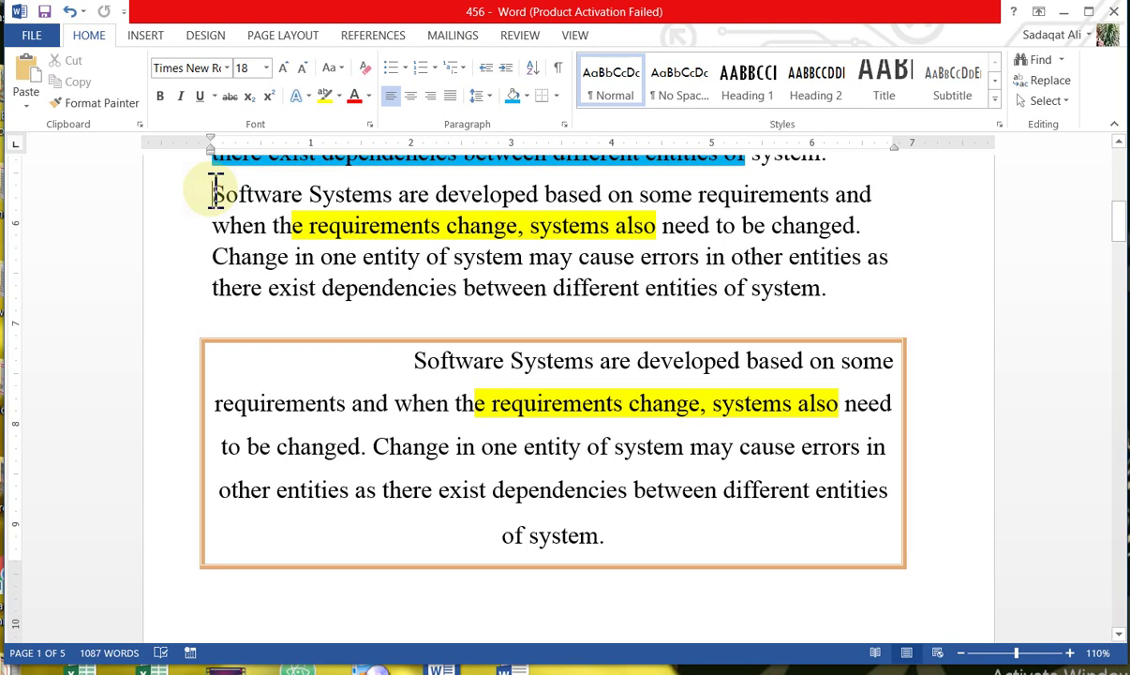
# - For the unbordered paragraph directly above the bordered one, try the Hanging special indentation, and switch it to First line
pyautogui.doubleClick(217, 194)
pyautogui.click(282, 224)
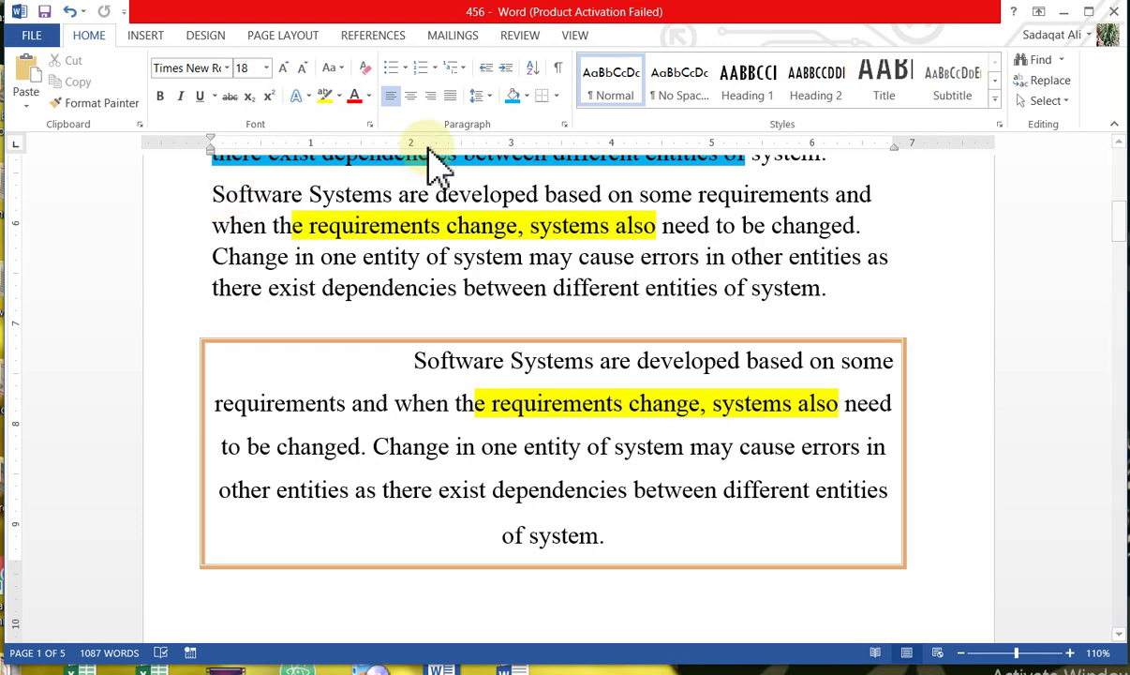
pyautogui.click(565, 123)
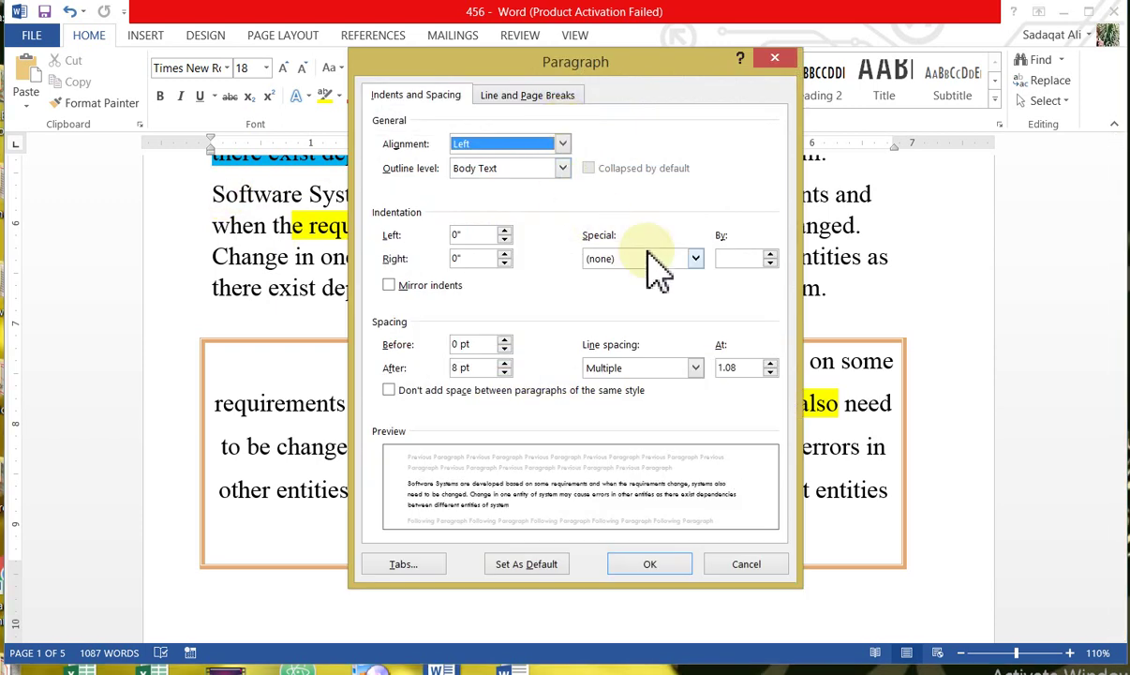
pyautogui.click(695, 260)
pyautogui.click(621, 306)
pyautogui.click(696, 259)
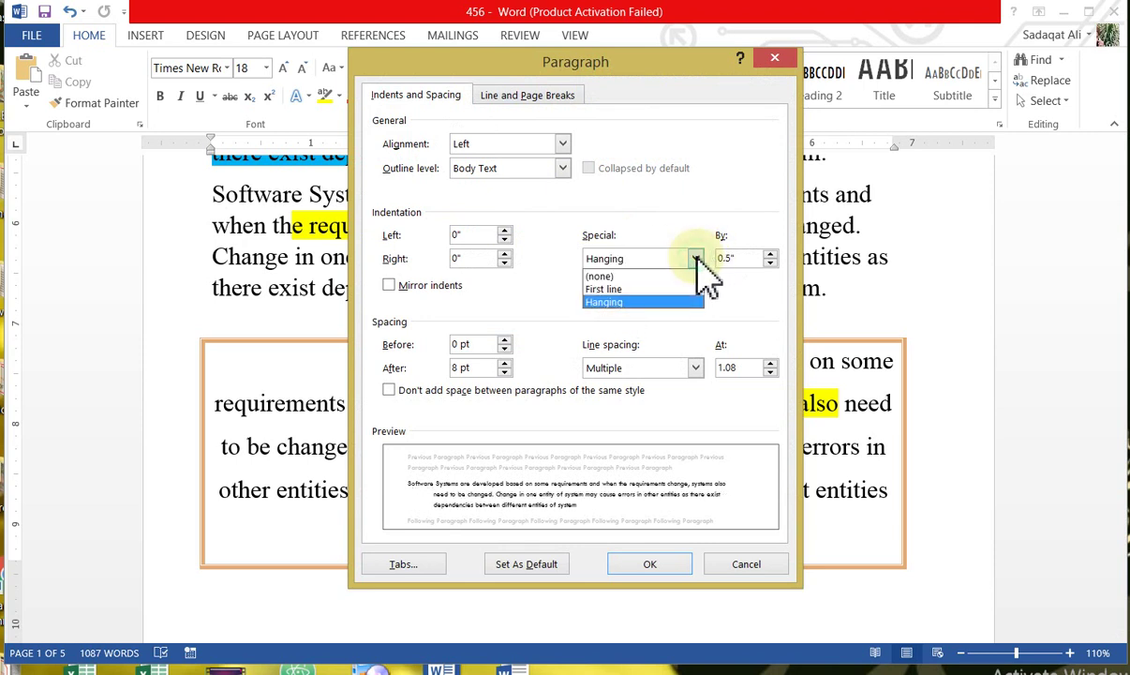
pyautogui.click(636, 289)
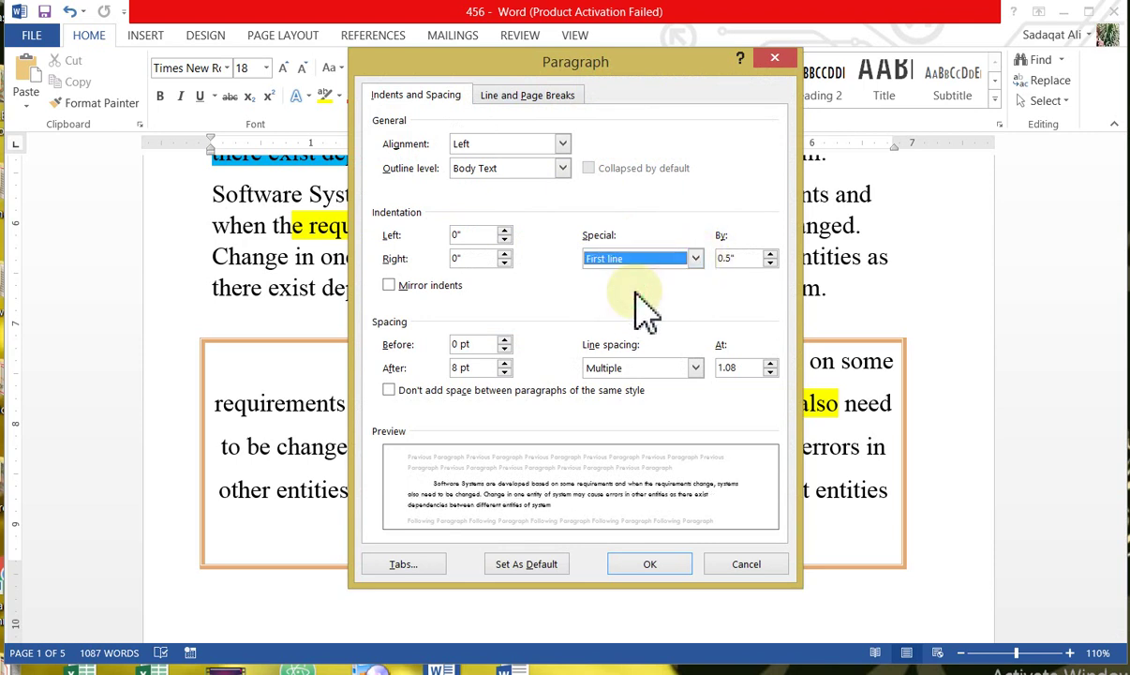
# - Increase that paragraph's first line indent to 2" and apply the paragraph settings
pyautogui.click(771, 255)
pyautogui.click(771, 255)
pyautogui.click(770, 255)
pyautogui.click(771, 255)
pyautogui.click(770, 255)
pyautogui.click(771, 255)
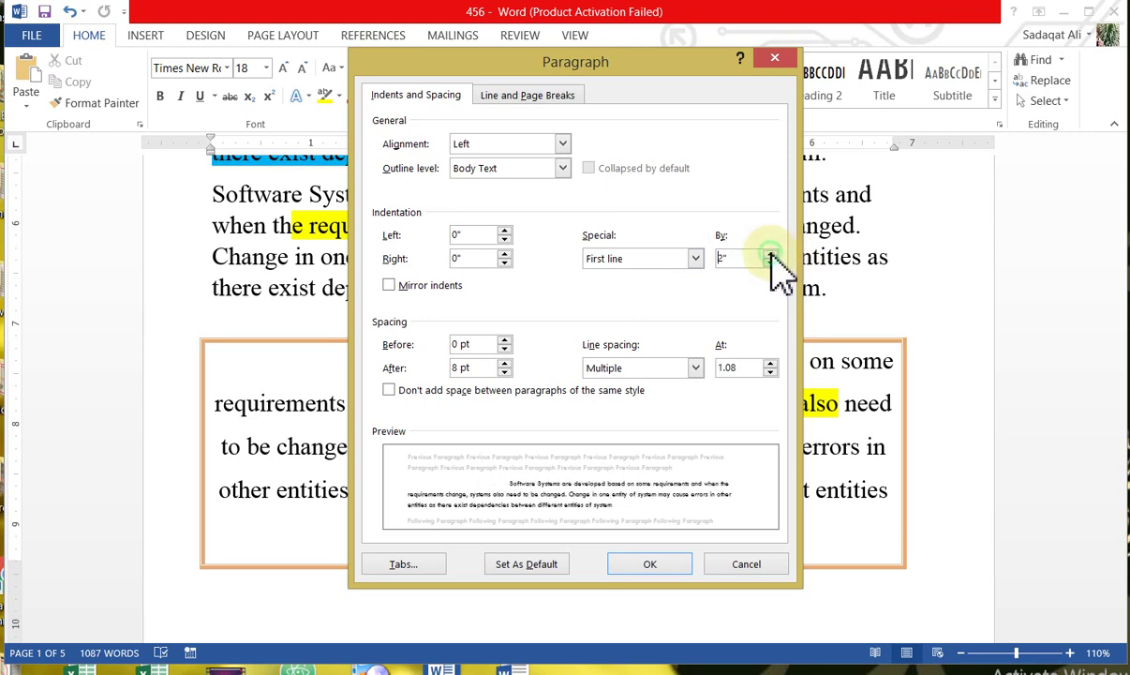
pyautogui.click(651, 564)
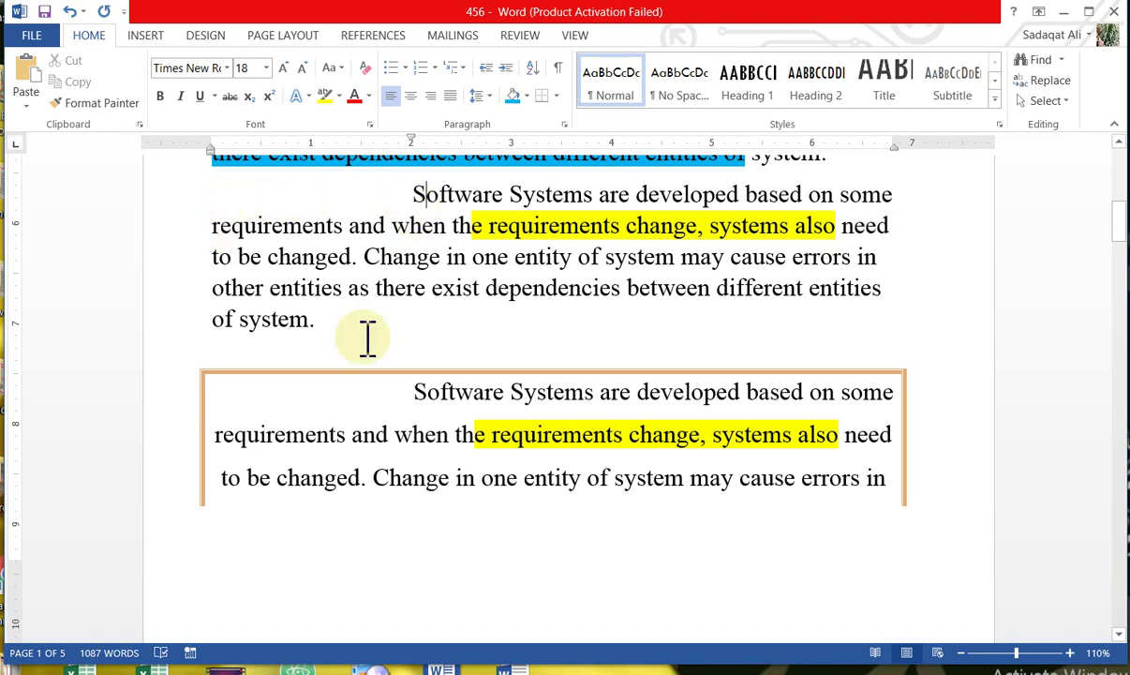
# - Give the blue-shaded paragraph below the number list a Hanging special indentation of 0.9" and apply the paragraph settings
pyautogui.moveTo(1119, 222); pyautogui.dragTo(1120, 197)
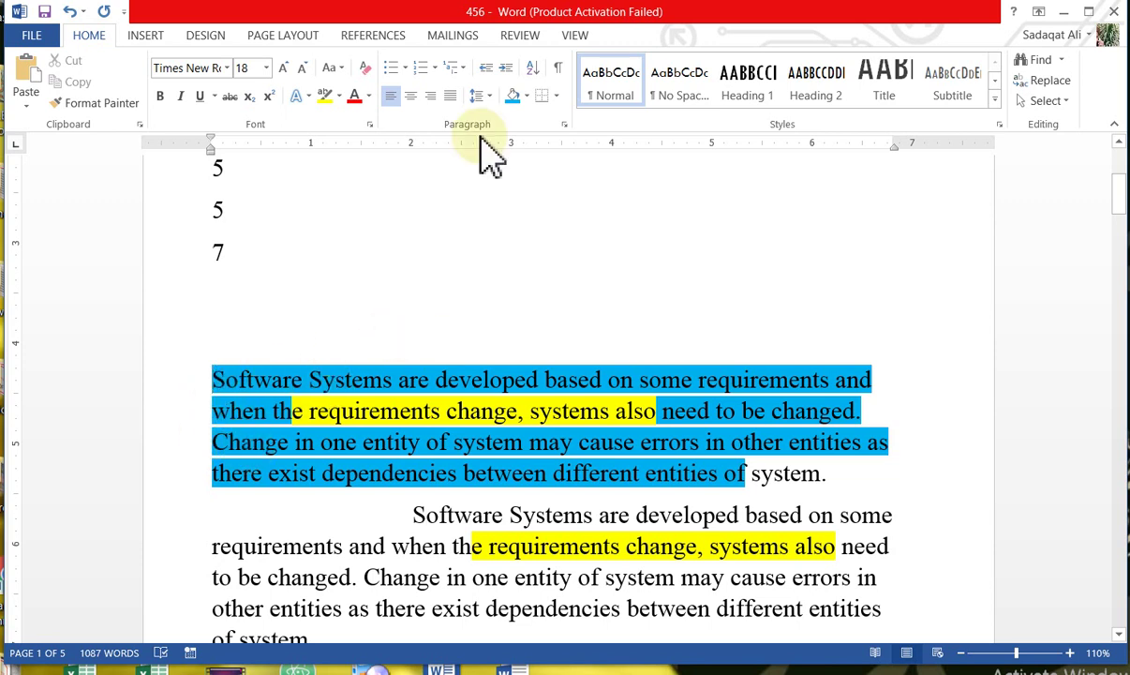
pyautogui.click(564, 124)
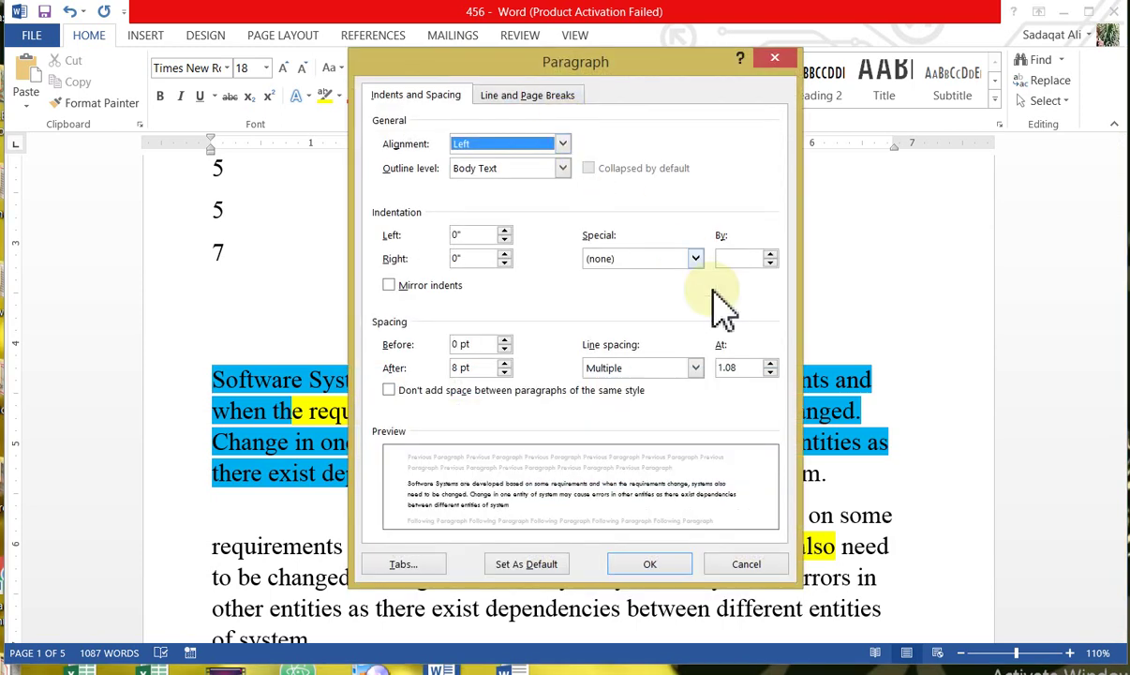
pyautogui.click(694, 259)
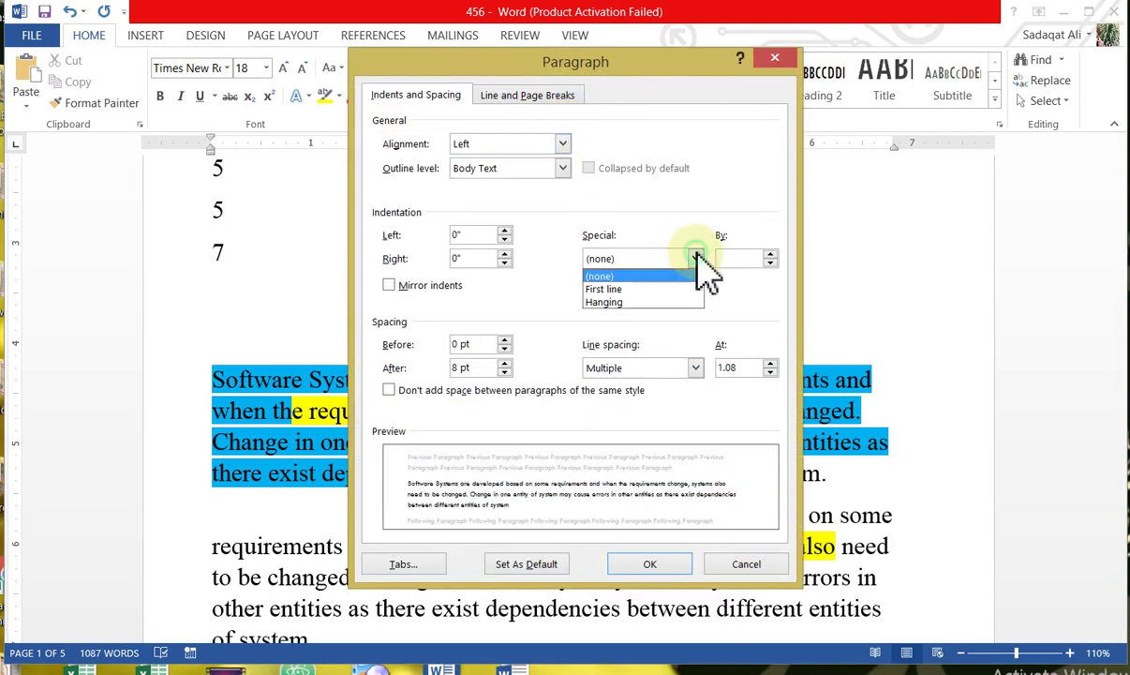
pyautogui.click(619, 302)
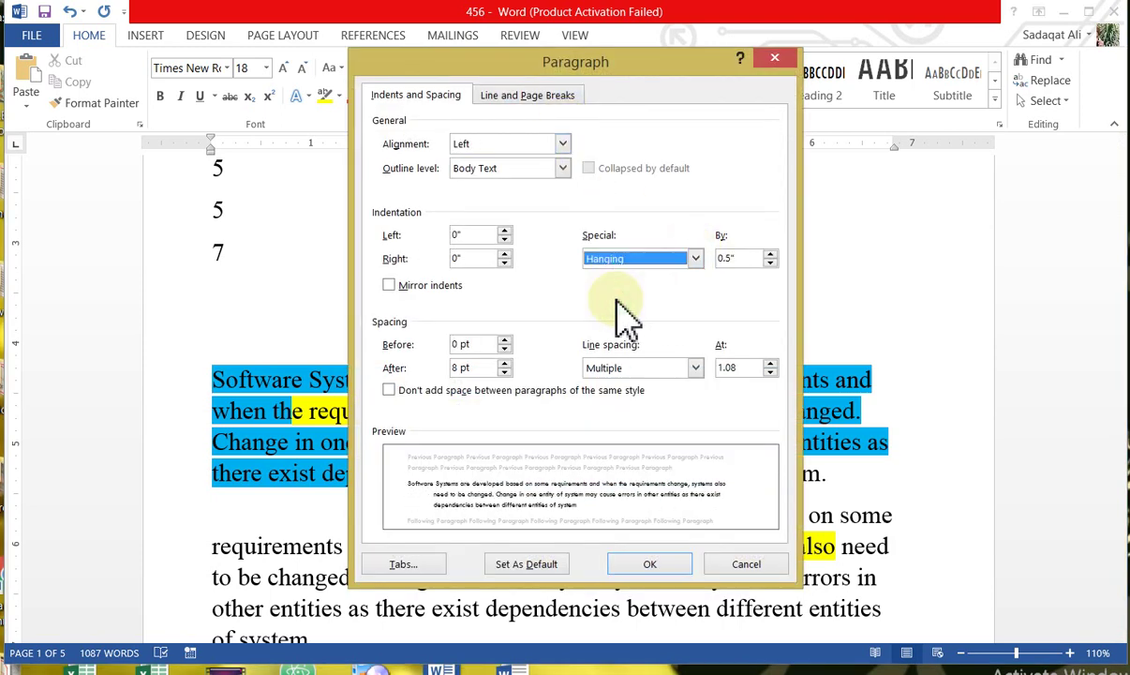
pyautogui.click(770, 254)
pyautogui.click(770, 254)
pyautogui.click(769, 254)
pyautogui.click(770, 254)
pyautogui.click(650, 563)
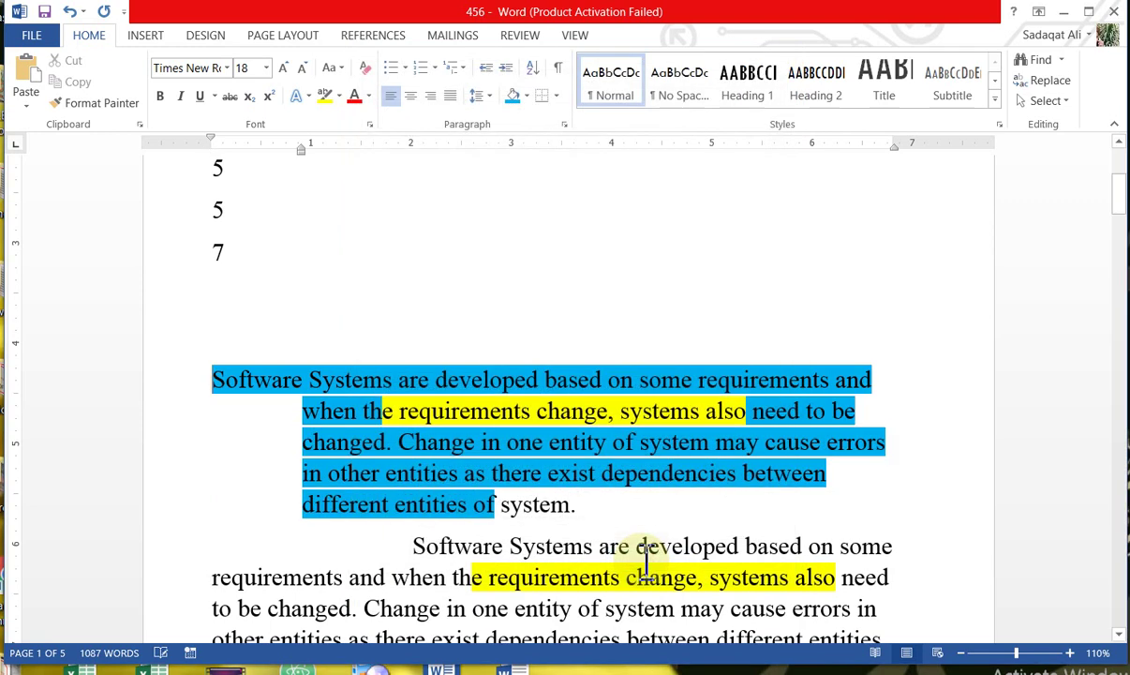